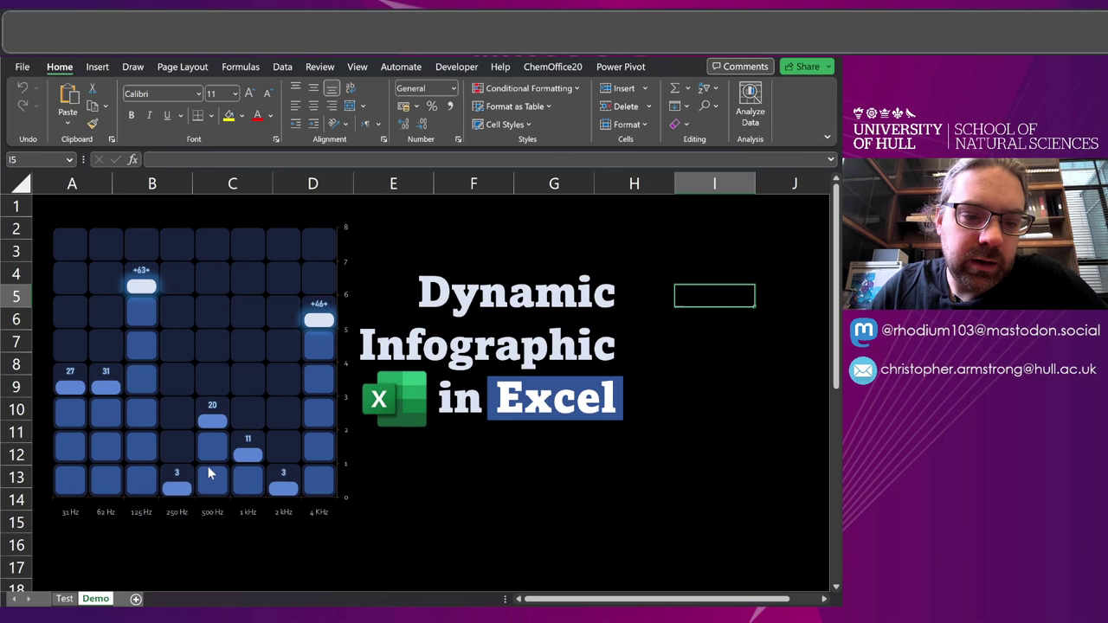
Add a new worksheet and enter the header "Data" in cell A1.
mouse_move(202, 469)
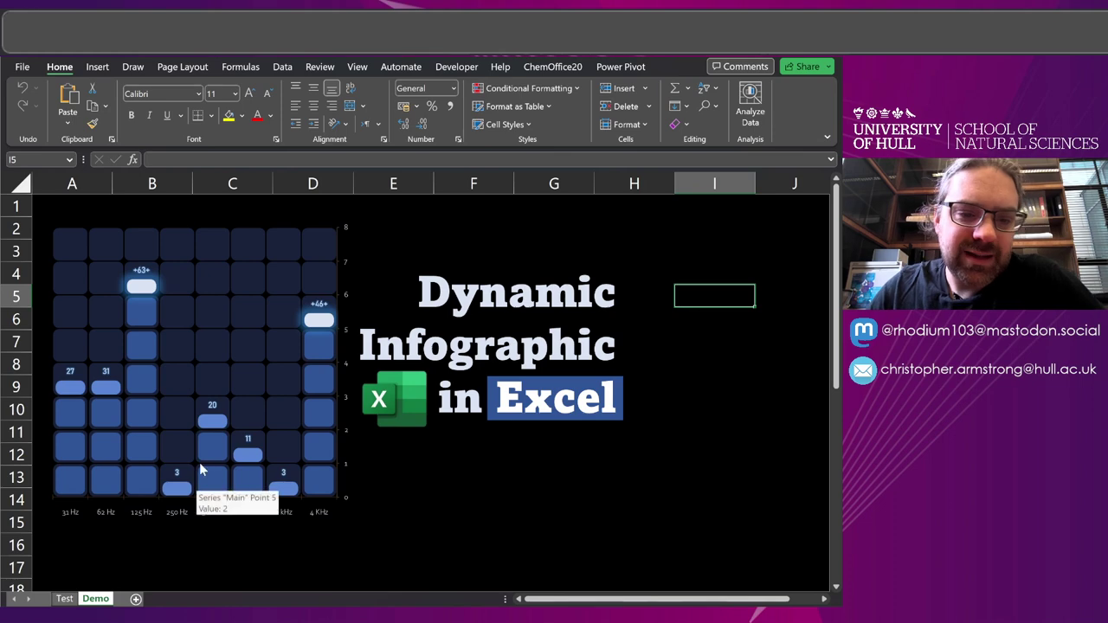
left_click(137, 599)
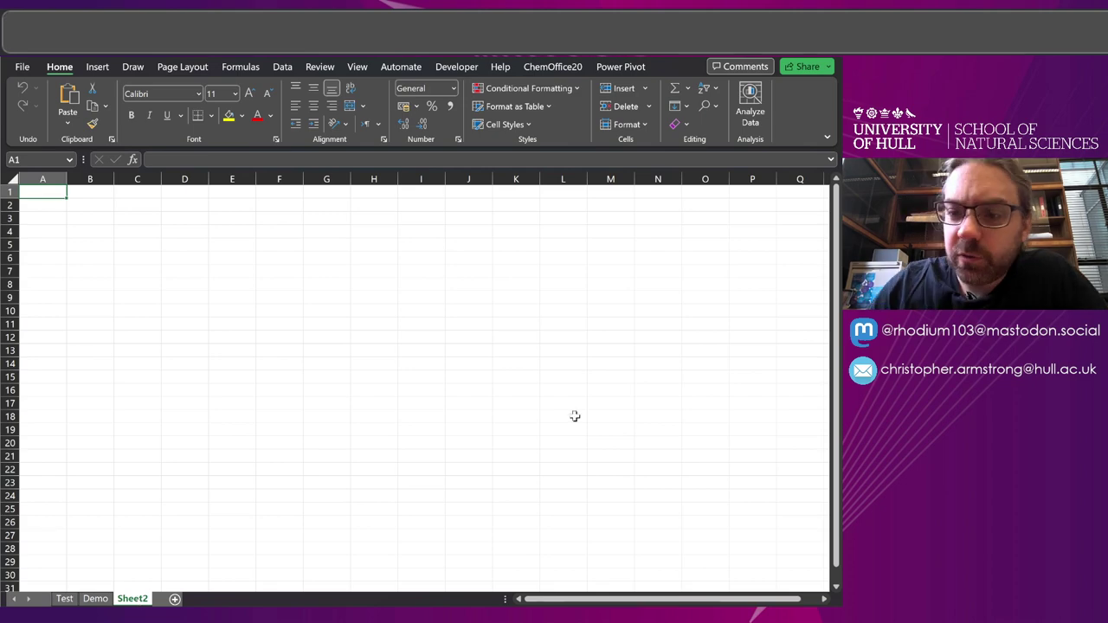
scroll(416, 381, "up", 3)
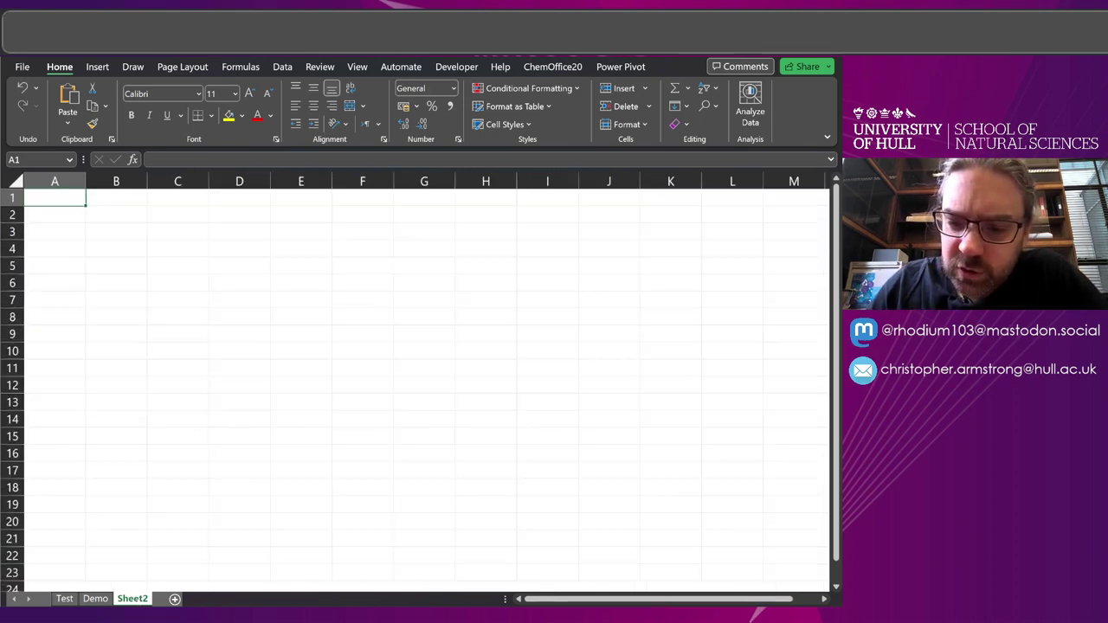
scroll(339, 289, "up", 1)
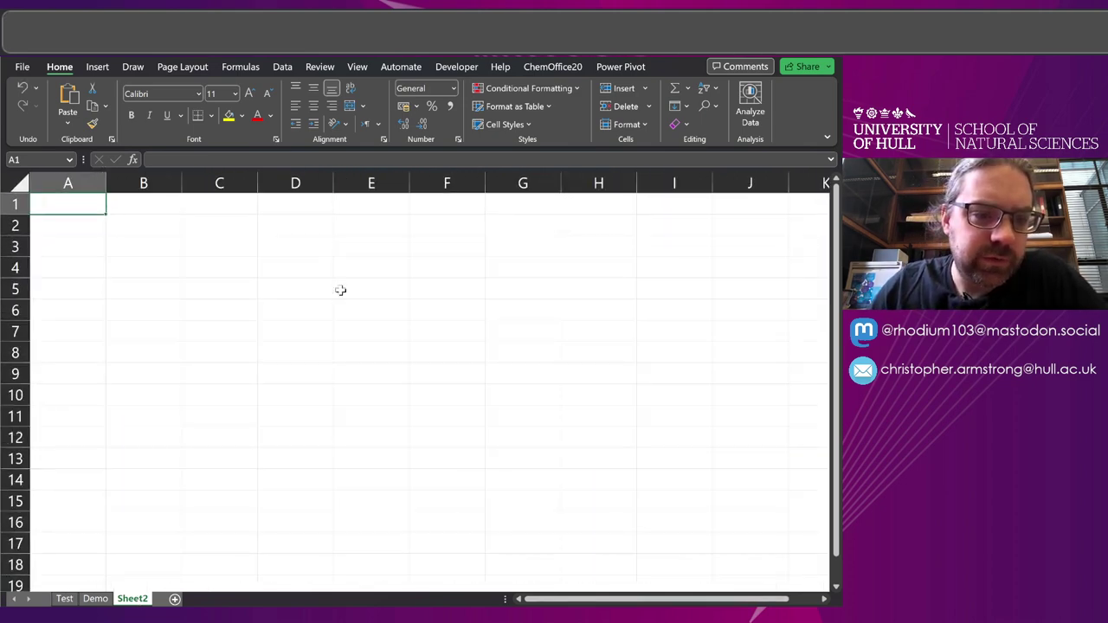
type("Data")
key("Return")
Enter =RANDARRAY(8,1,0,70,FALSE) in A2 to generate eight random non-integer values between 0 and 70.
type("=")
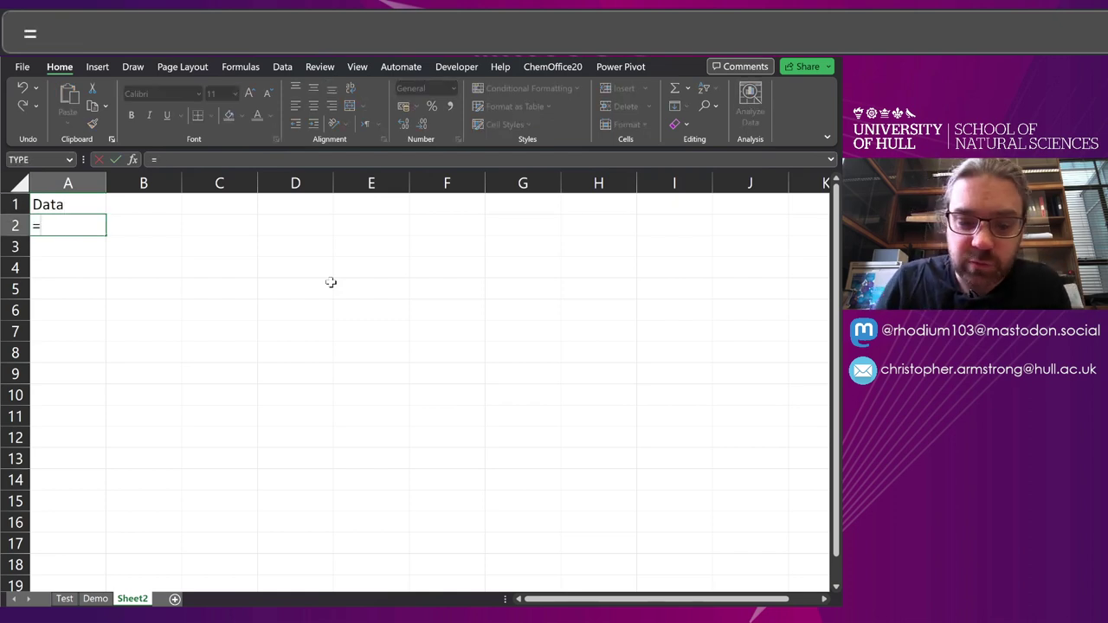
type("RAND")
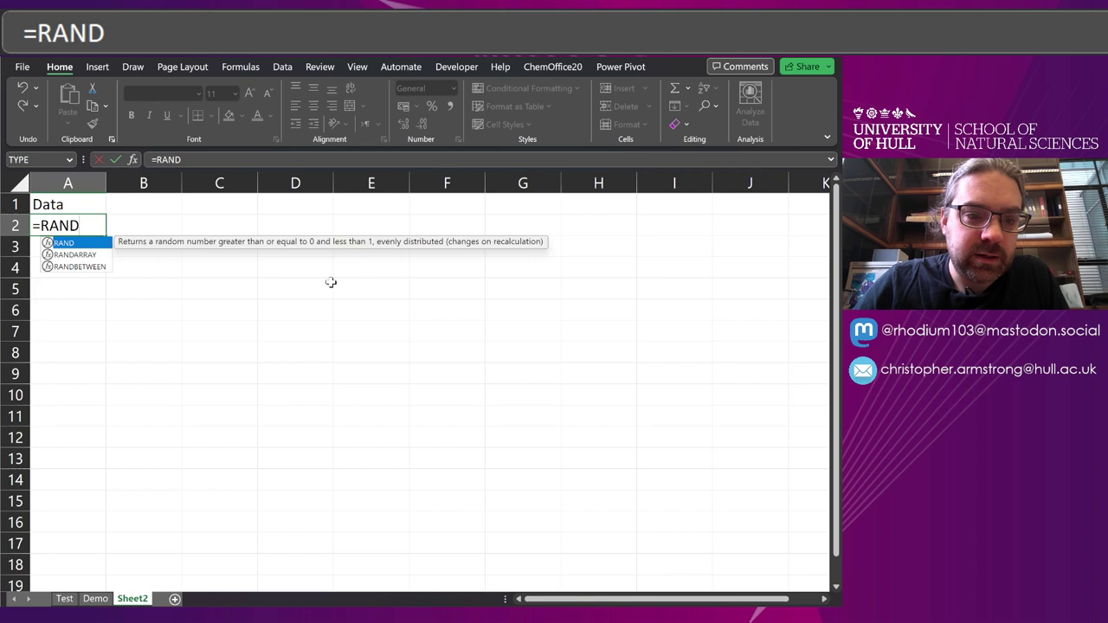
key("Down")
key("Tab")
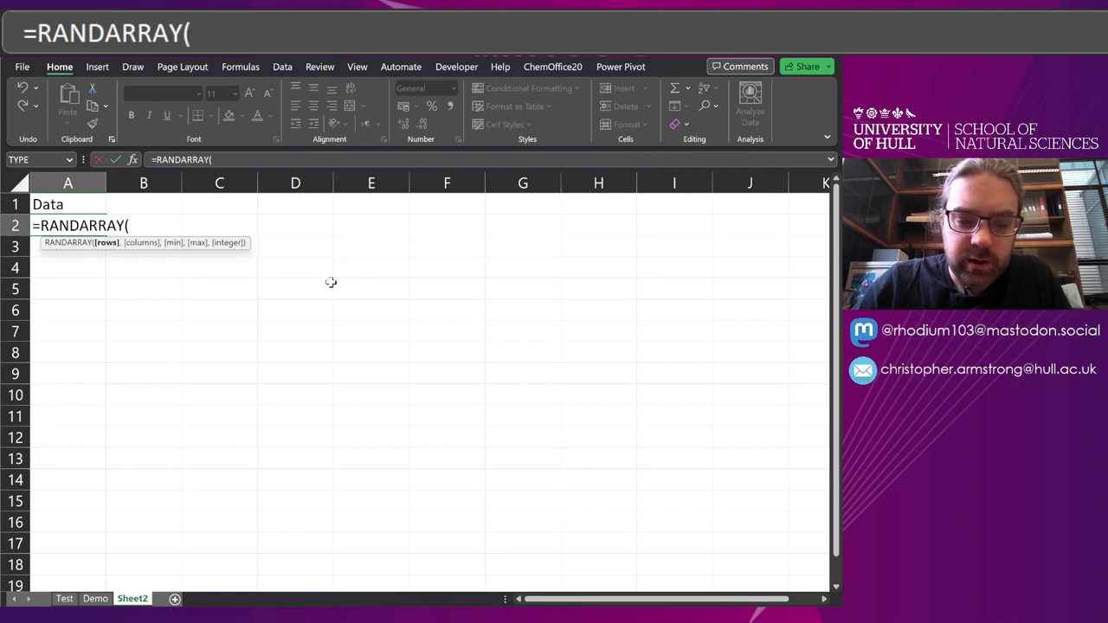
type("8,1,")
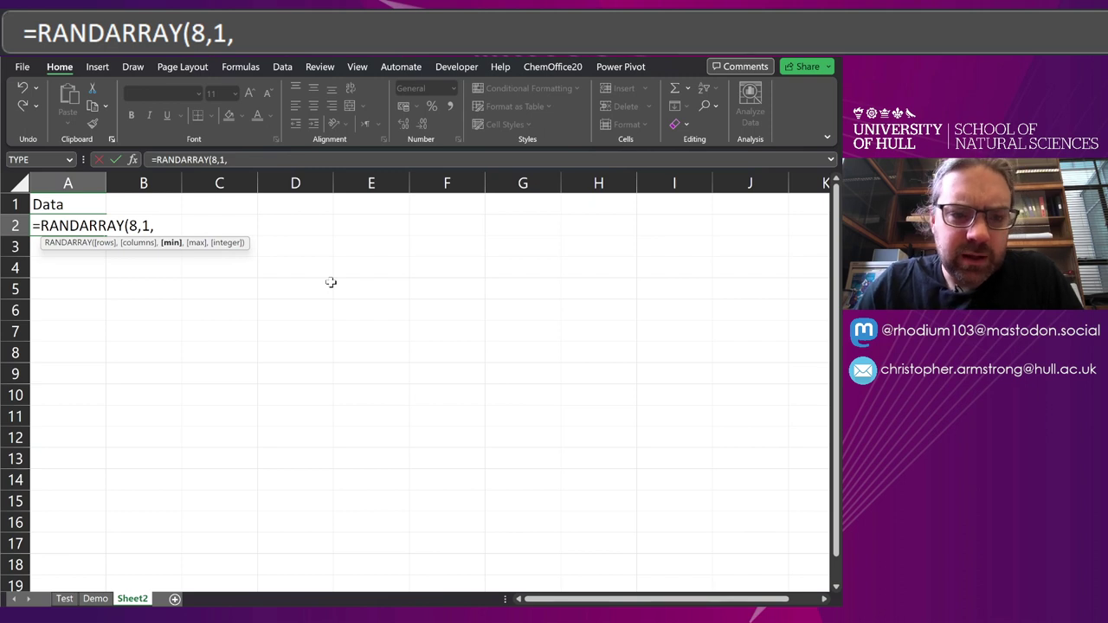
type("0,70")
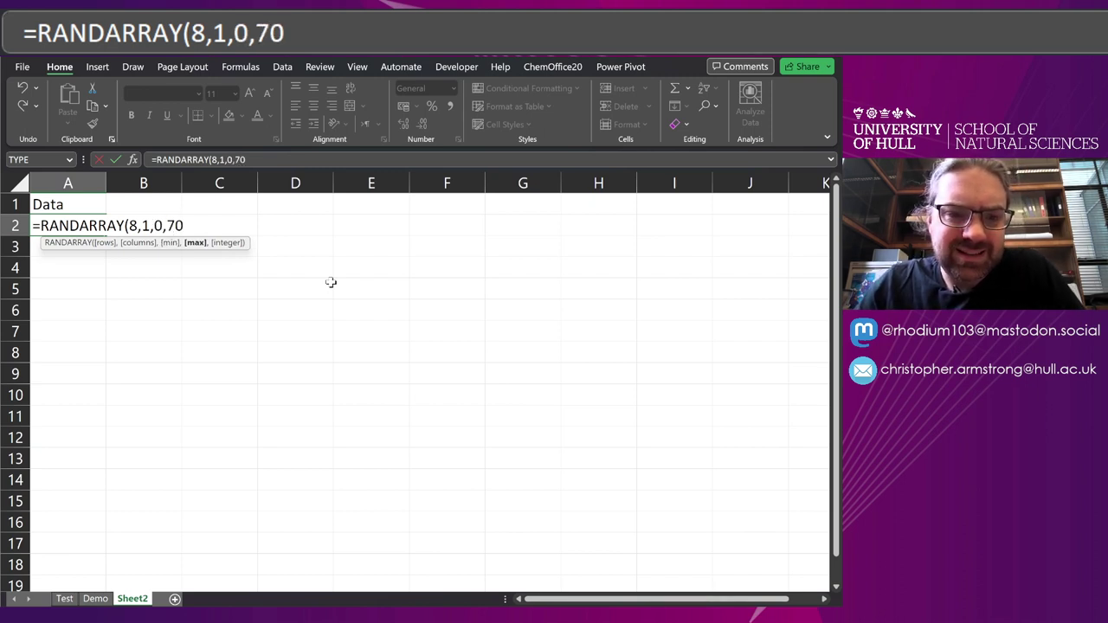
type(",FALSE)")
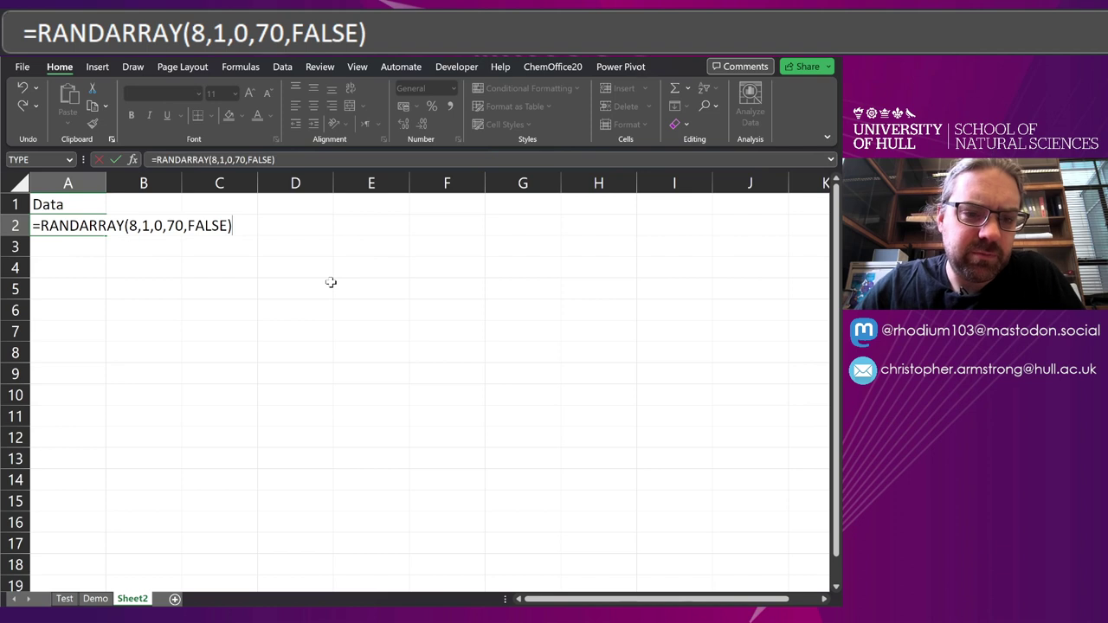
key("Return")
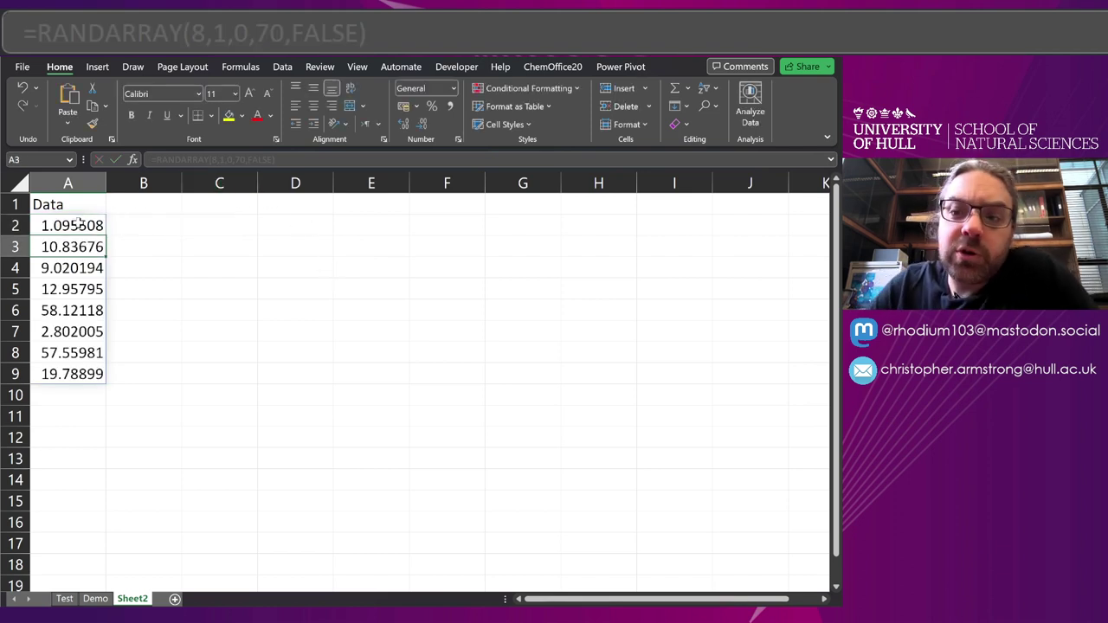
left_click_drag(78, 223, 81, 374)
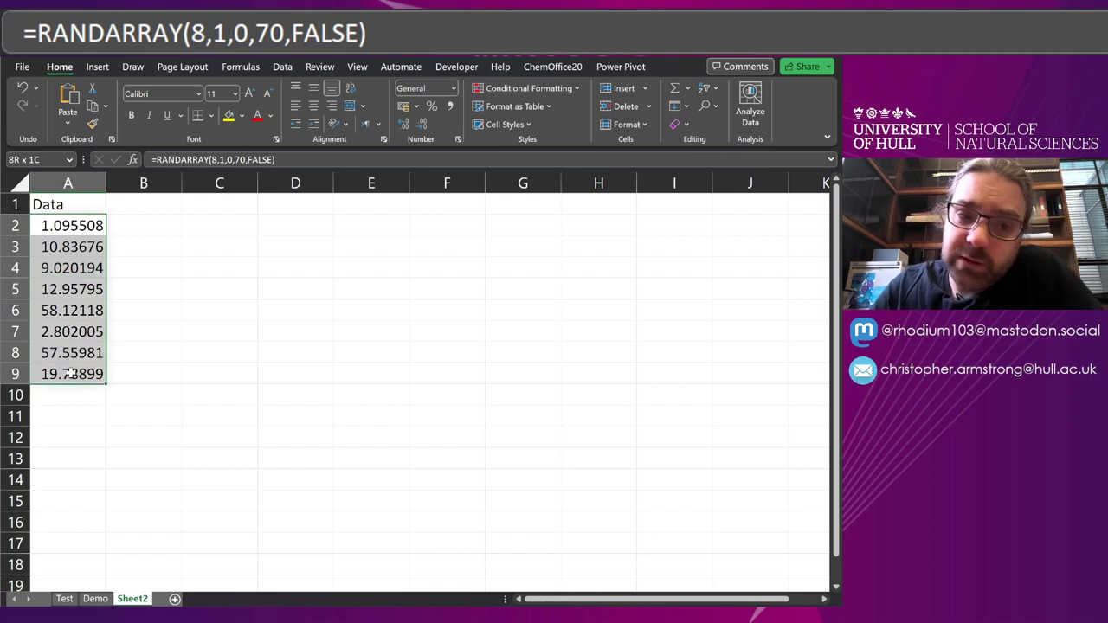
Enter the header "Blocked" in B1 and the formula =ROUND(A2#,0) in B2 to round the data.
left_click(141, 200)
type("Blocked")
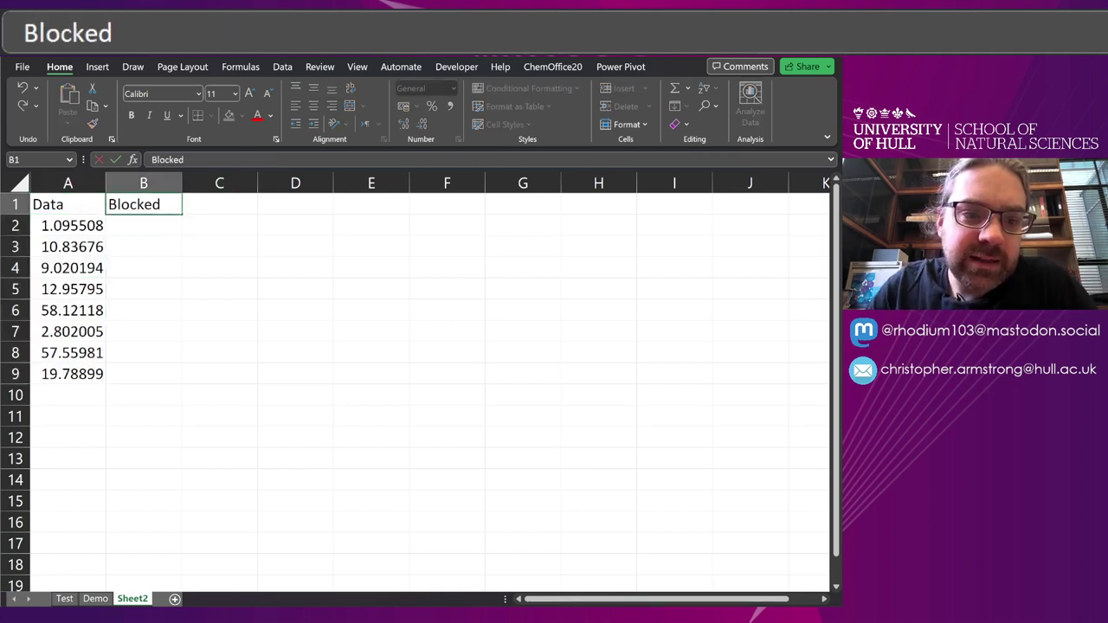
key("Return")
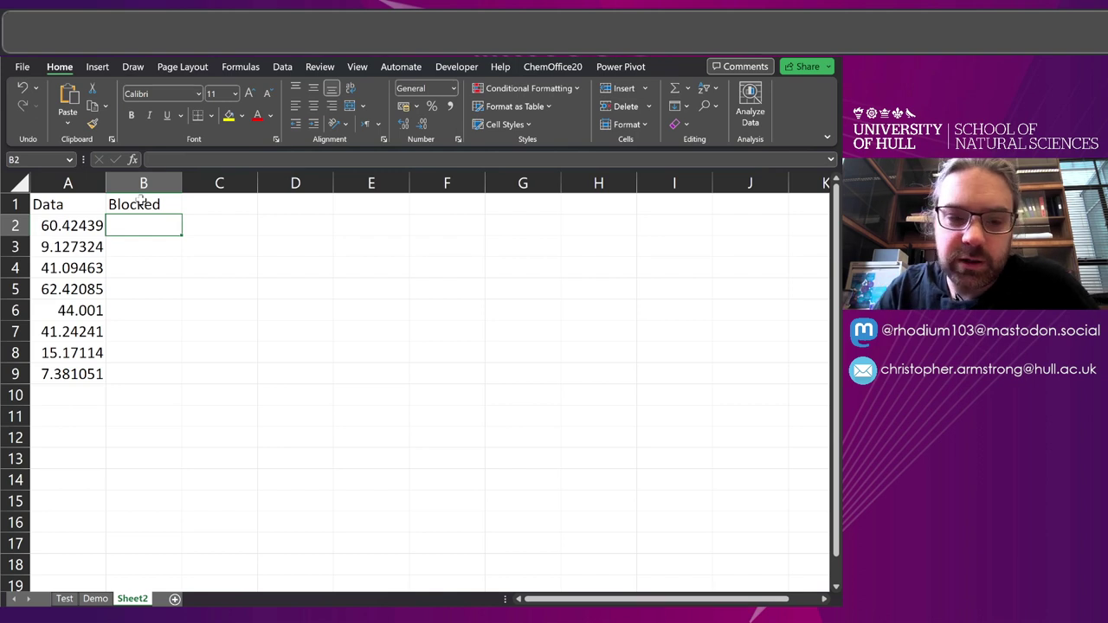
type("=ROUND")
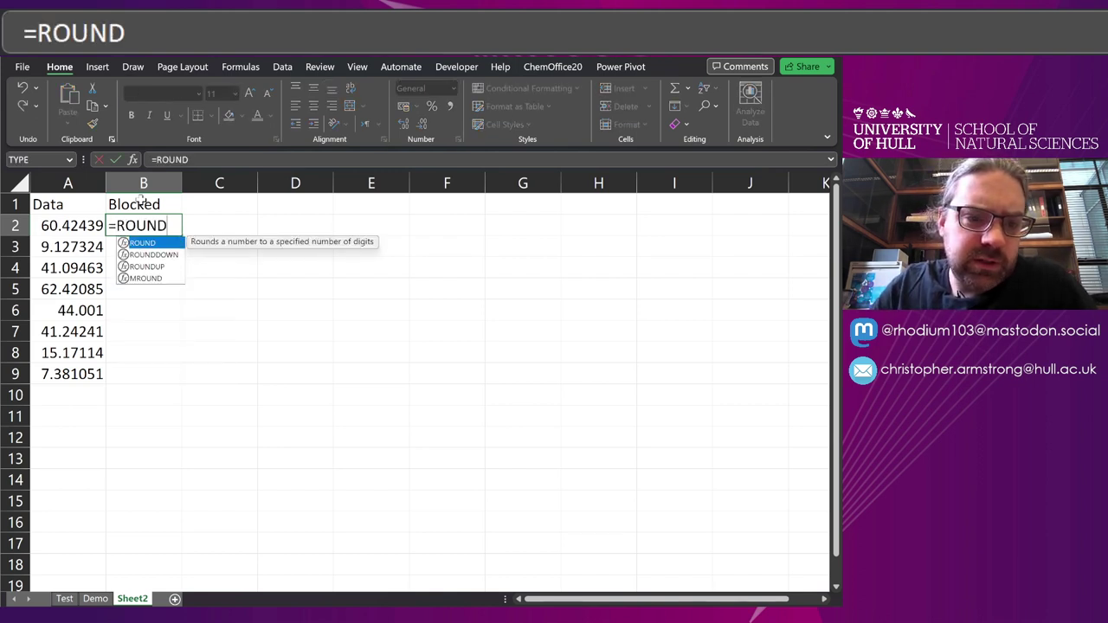
type("(A2#")
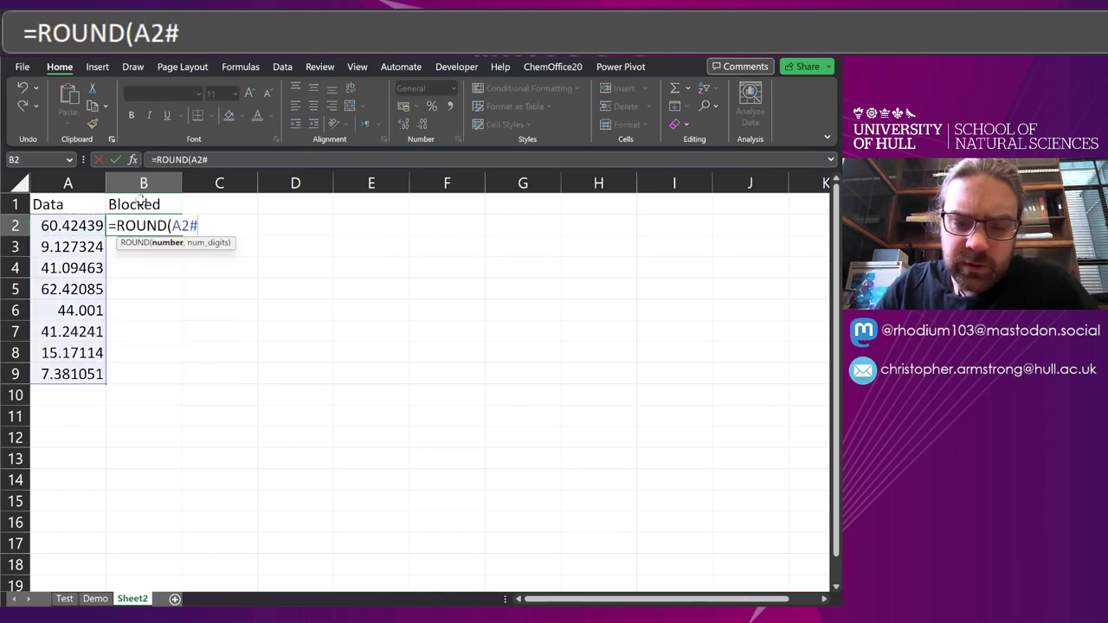
type(",0)")
key("Return")
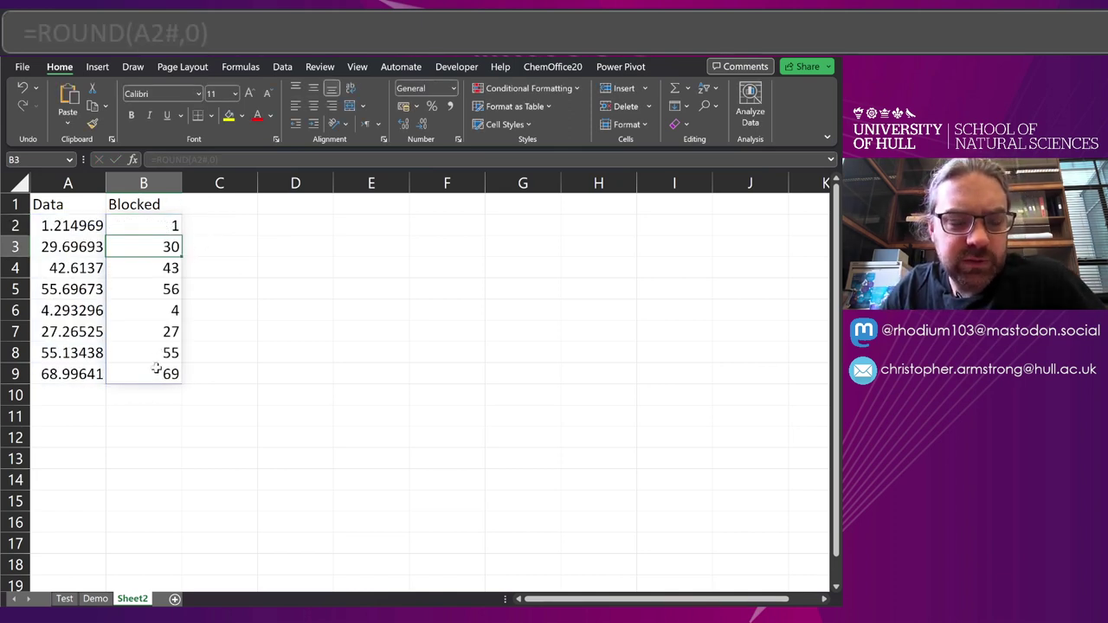
Edit the B2 formula to divide the data by 10 before rounding: =ROUND(A2#/10,0).
left_click_drag(155, 375, 148, 223)
left_click(154, 222)
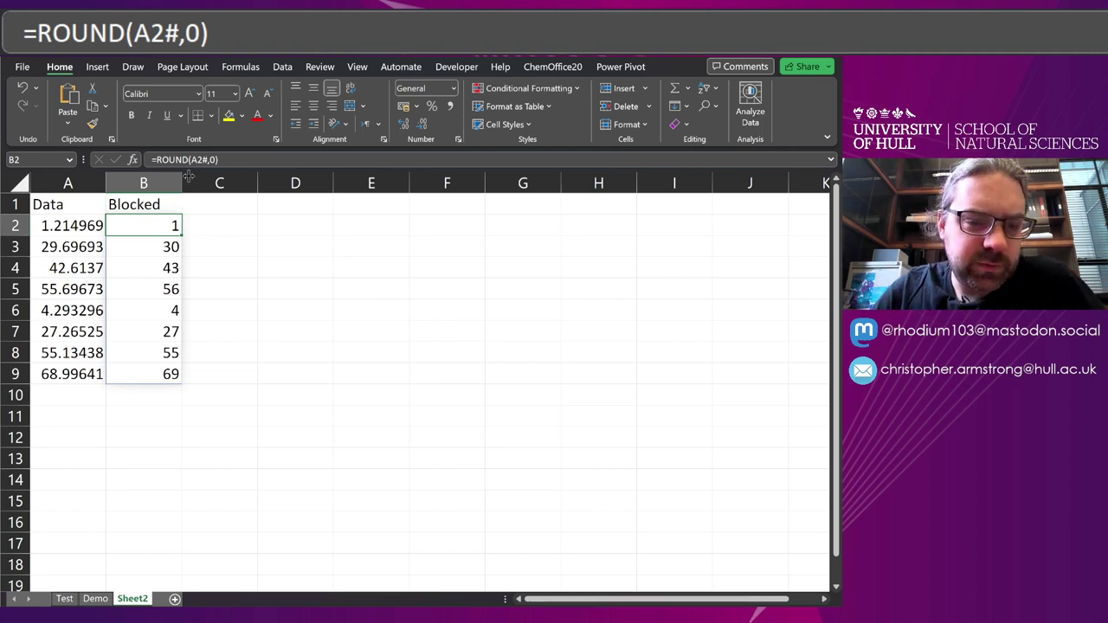
left_click(236, 158)
key("Left")
key("Left")
key("Left")
type("/10")
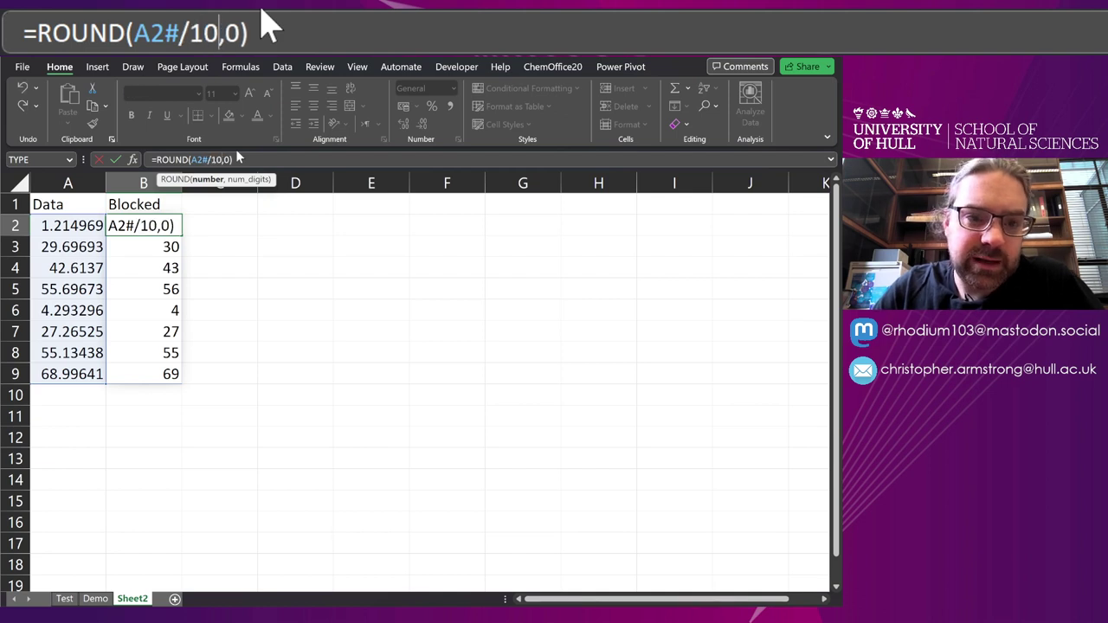
key("Return")
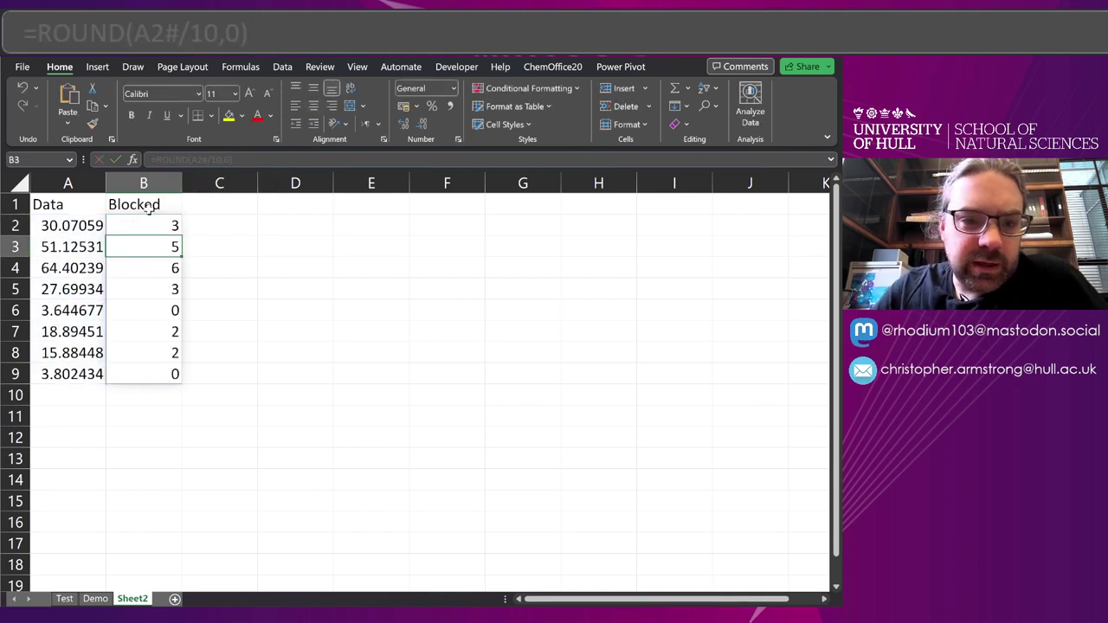
left_click_drag(148, 227, 153, 368)
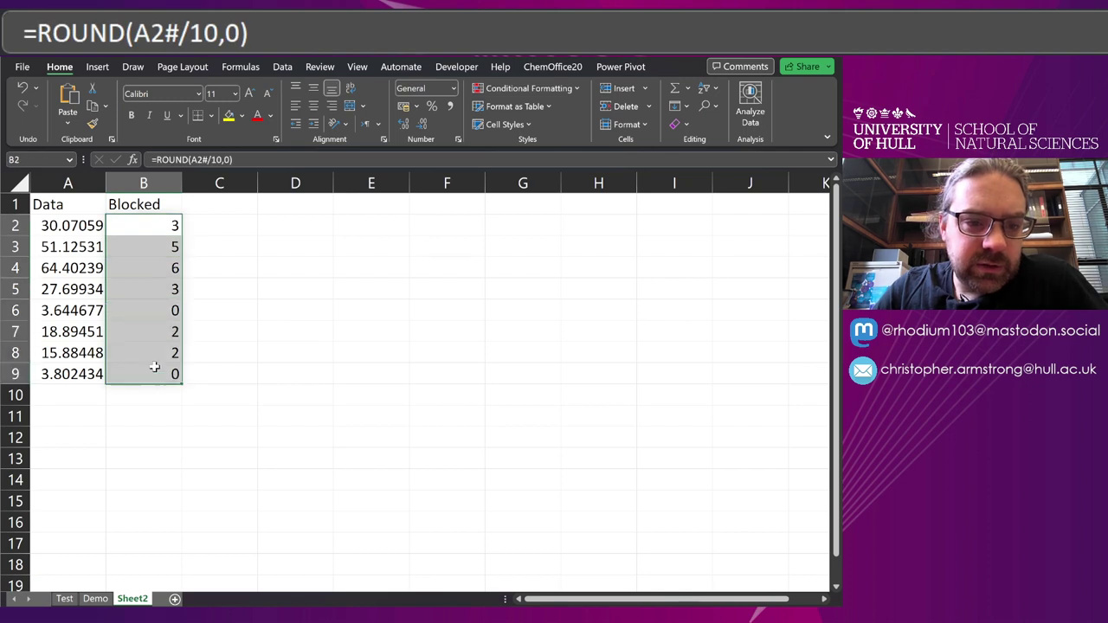
left_click(213, 200)
type("=MROUND(")
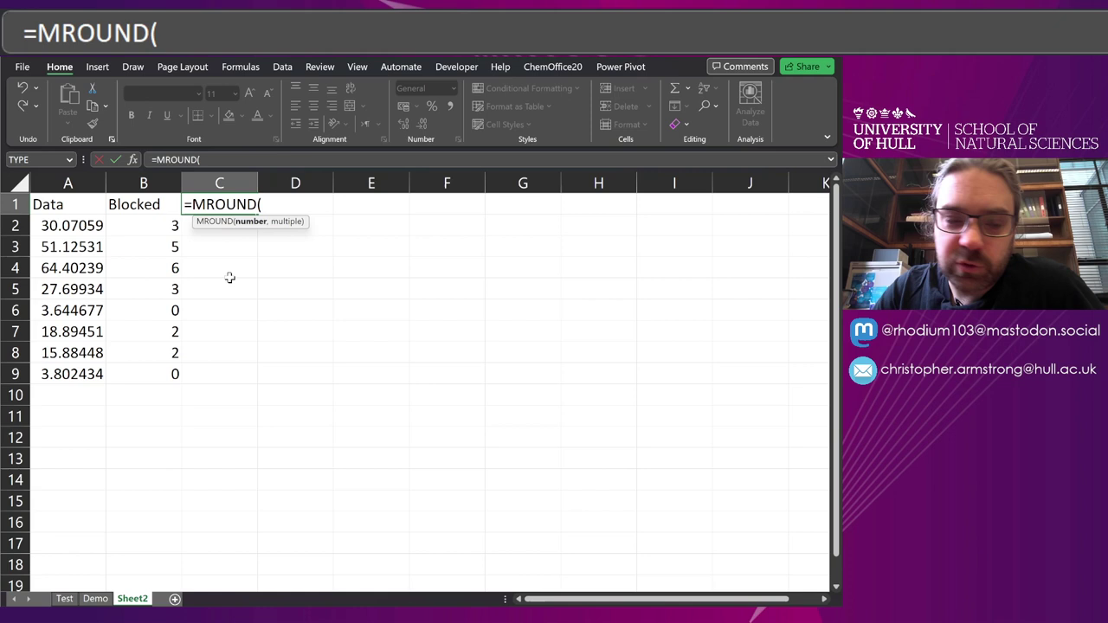
key("BackSpace")
key("BackSpace")
key("BackSpace")
key("BackSpace")
key("BackSpace")
key("BackSpace")
key("BackSpace")
key("BackSpace")
key("Return")
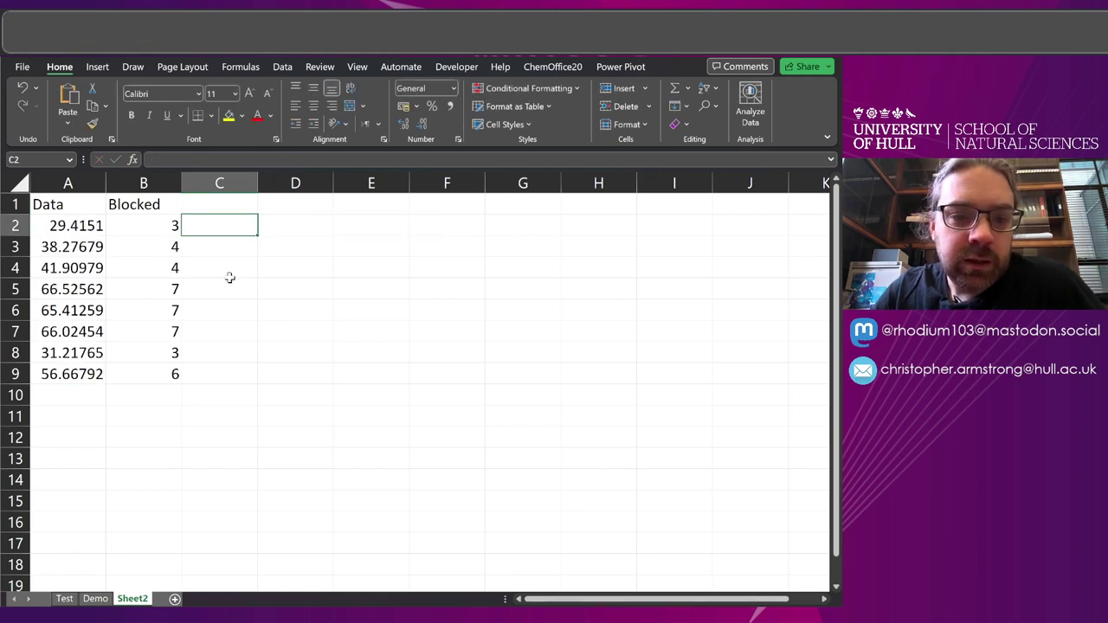
key("Up")
Insert a 2-D stacked column chart from the Blocked column, range B1:B9.
left_click_drag(139, 203, 141, 380)
left_click(97, 67)
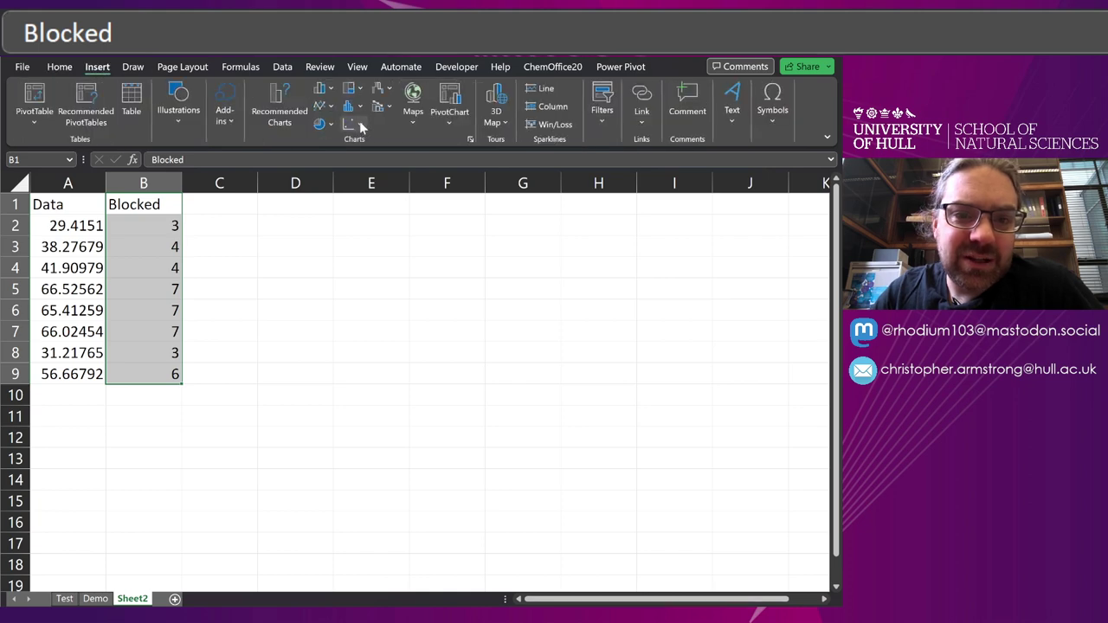
left_click(322, 88)
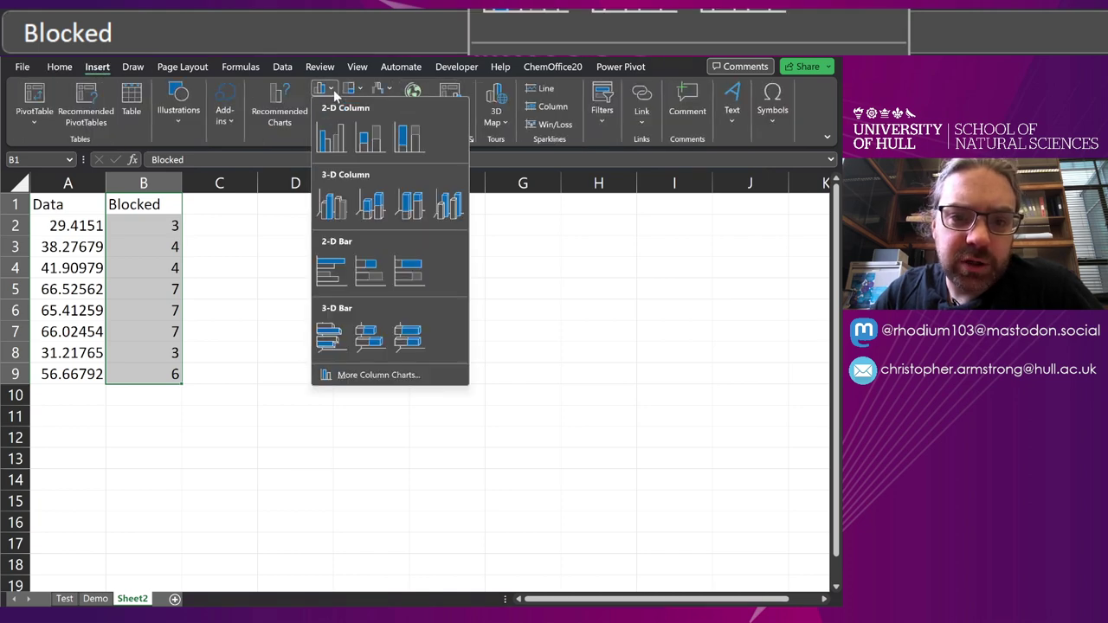
left_click(370, 137)
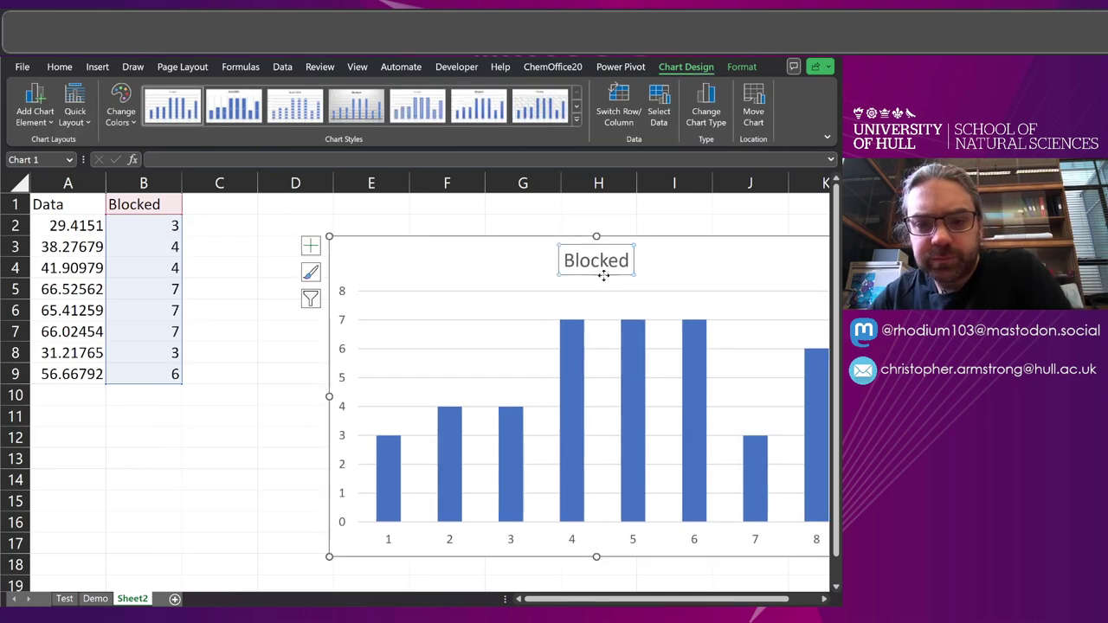
Delete the chart title, narrow and reposition the chart across columns F to J, and recalculate the random data.
left_click(594, 275)
key("Delete")
left_click_drag(329, 396, 522, 395)
left_click_drag(653, 238, 572, 237)
left_click(297, 330)
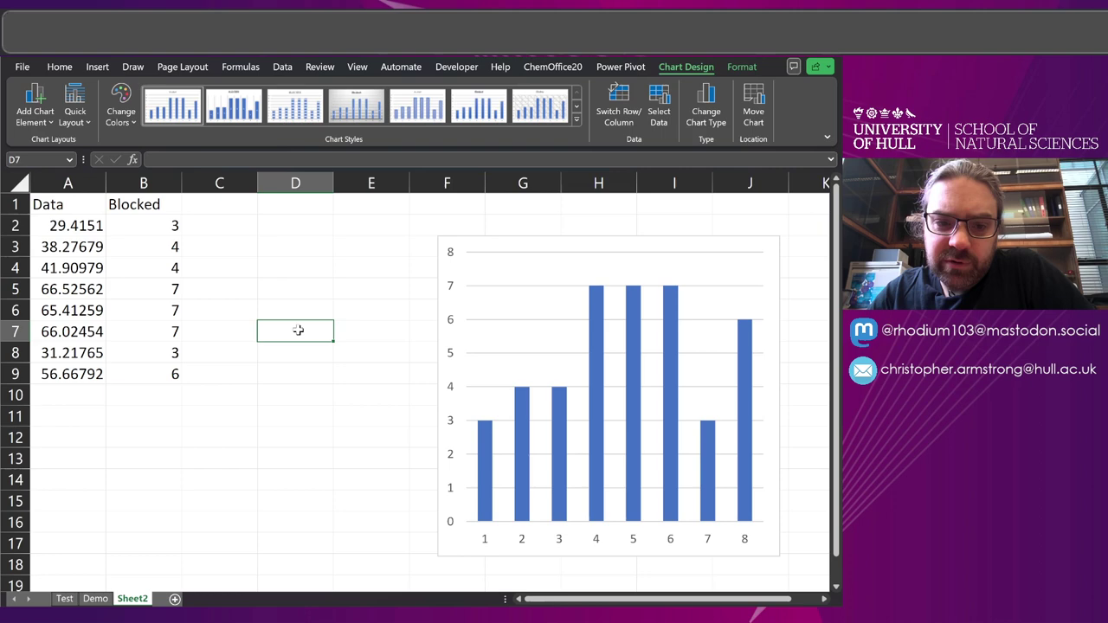
key("Return")
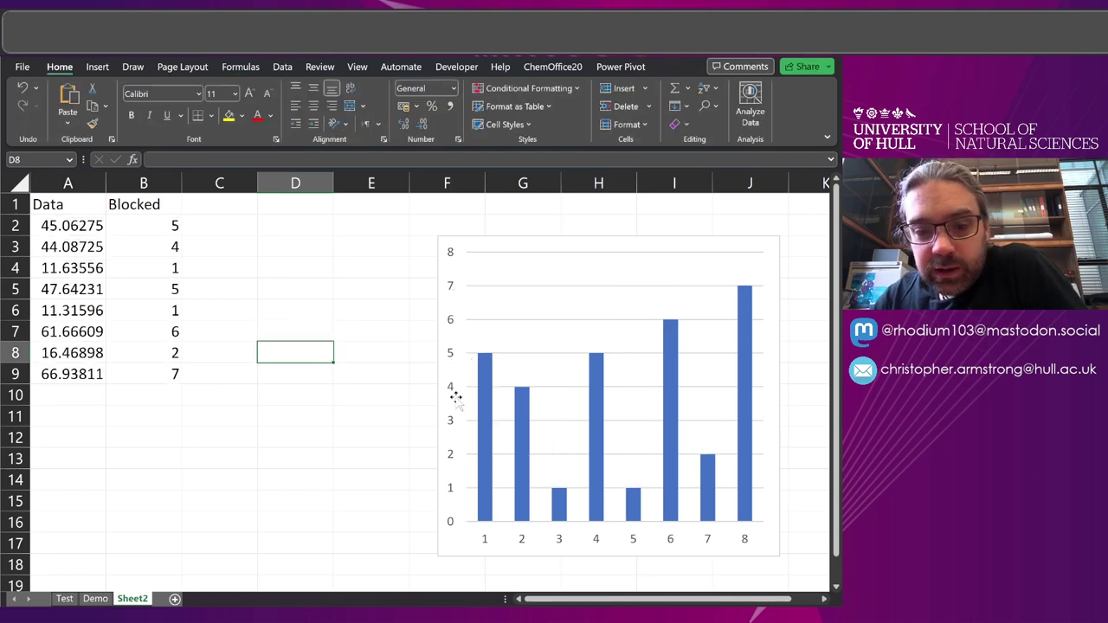
Check the finished chart on the Demo sheet and enter the headers "Std. top" in C1 and "Glow top" in D1 on Sheet2.
left_click(218, 211)
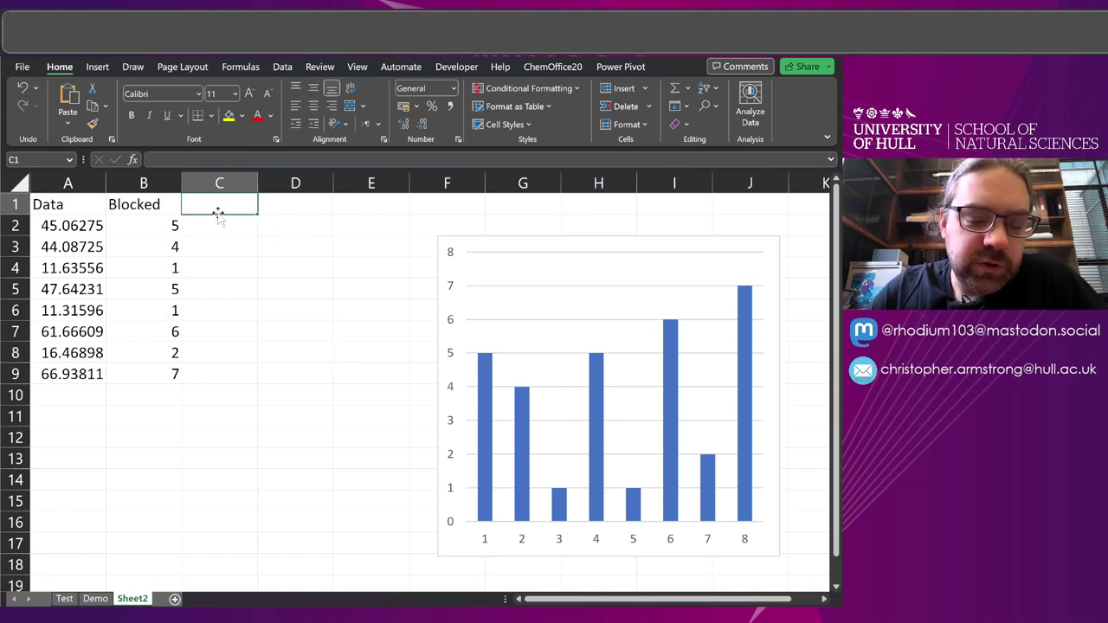
left_click(95, 598)
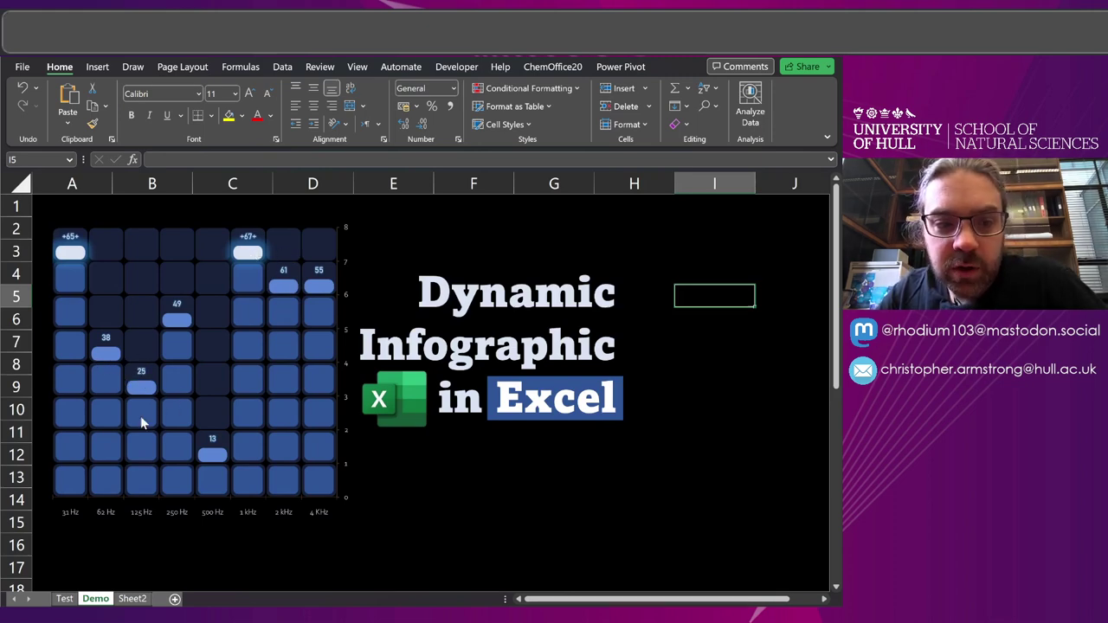
left_click(132, 598)
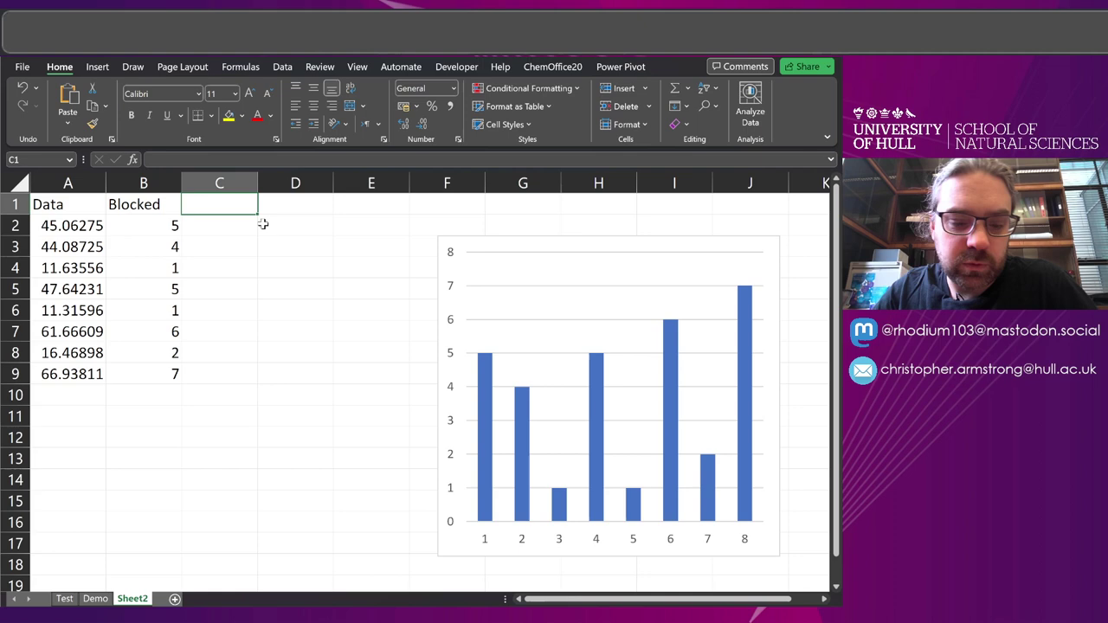
type("Std. top")
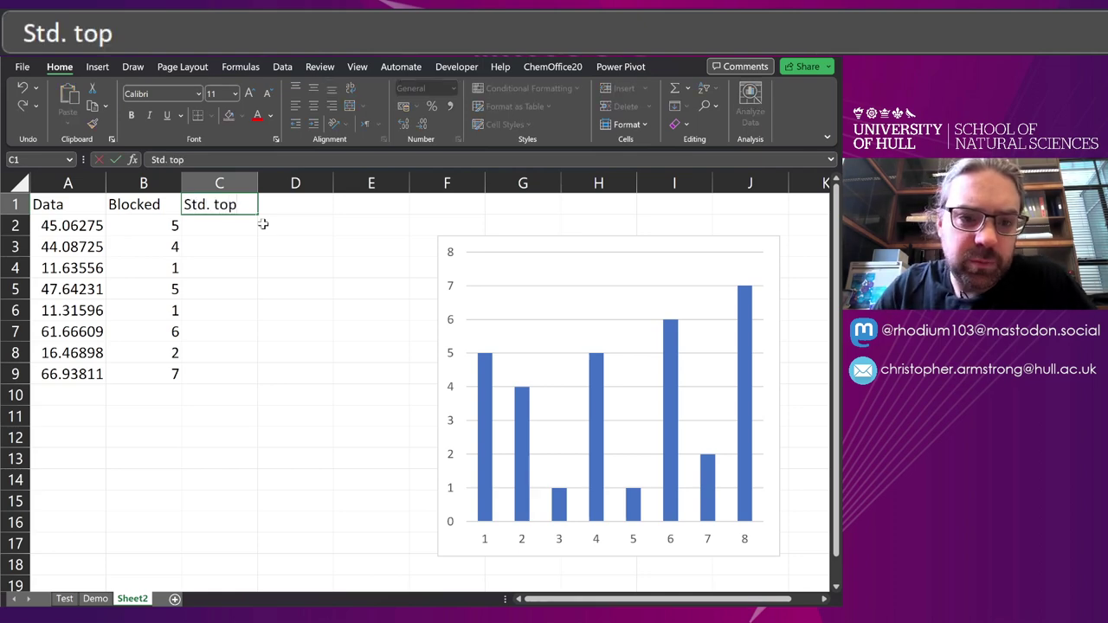
key("Tab")
type("Glow top")
key("Return")
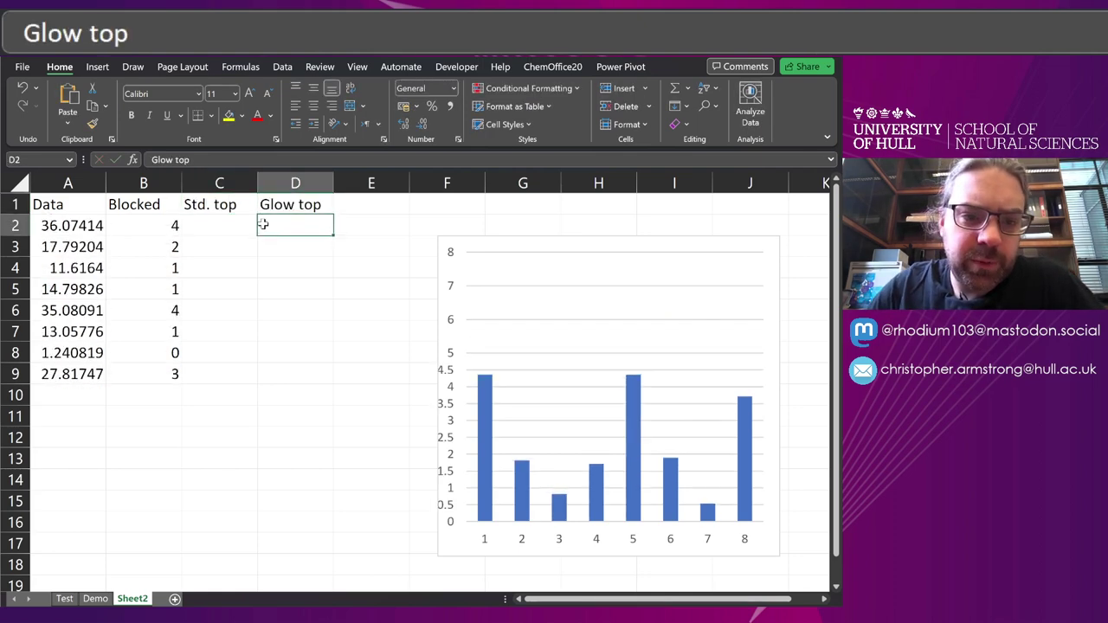
Enter 0.5 in C2 and fill it across the Std. top and Glow top columns through D9.
key("Left")
type("0.5")
key("Return")
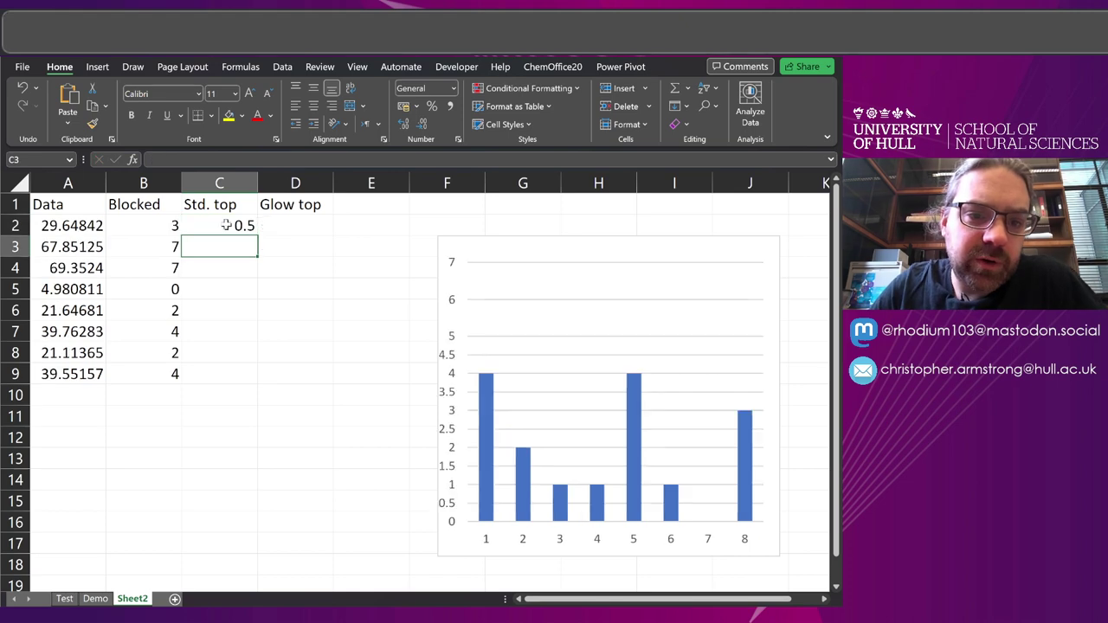
left_click_drag(228, 225, 325, 379)
left_click(342, 244)
Extend the chart's data range from the Blocked column to include the Std. top and Glow top columns, B1:D9.
left_click(530, 246)
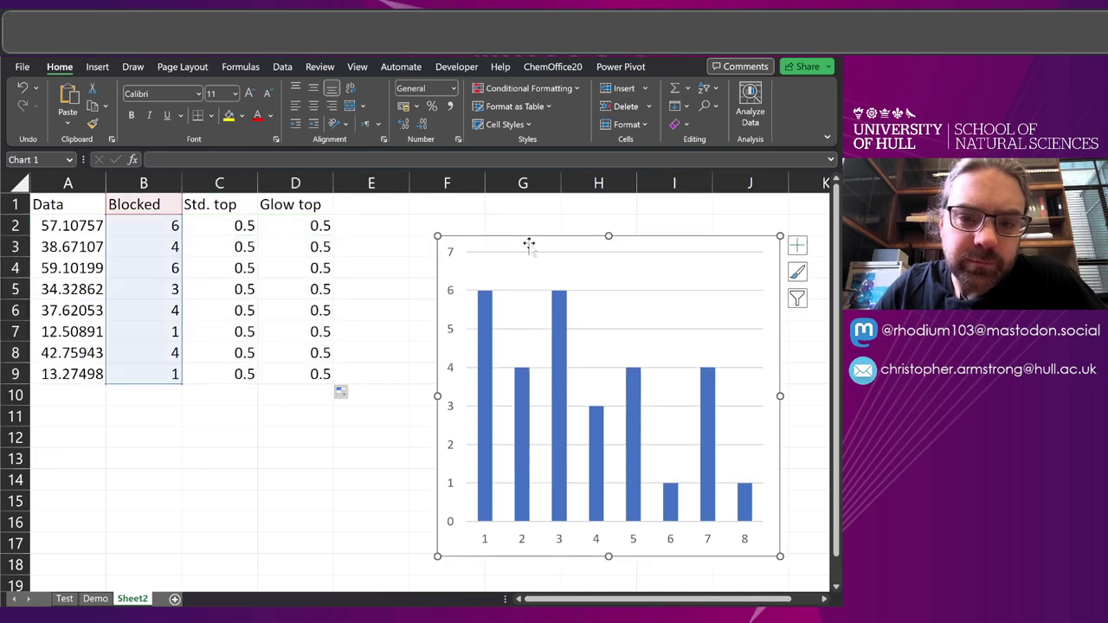
left_click_drag(184, 384, 340, 389)
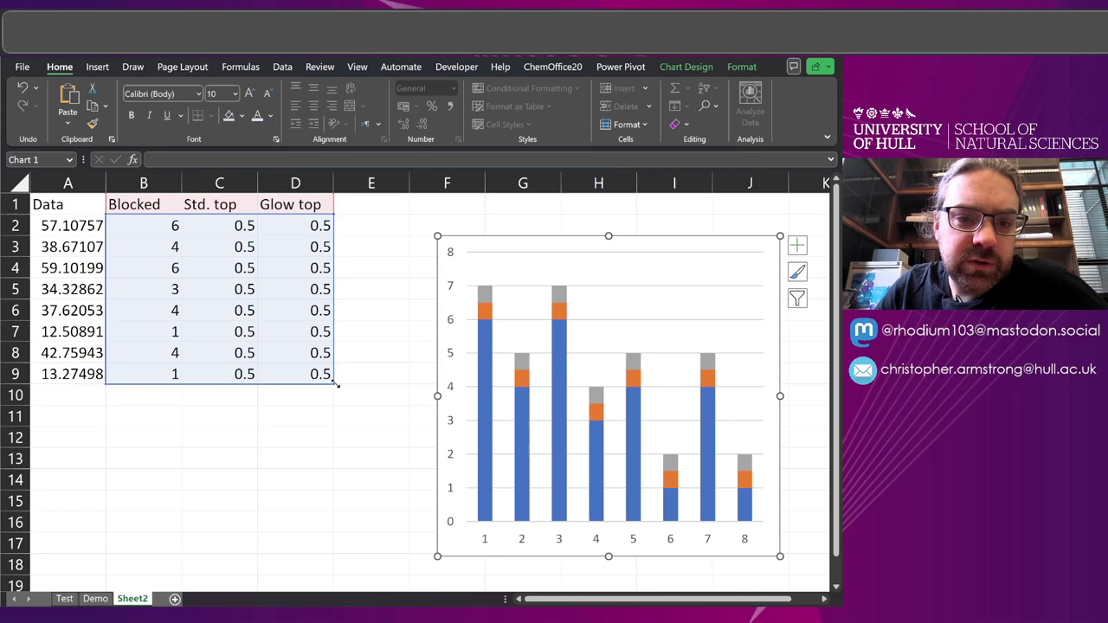
left_click(487, 314)
left_click(487, 297)
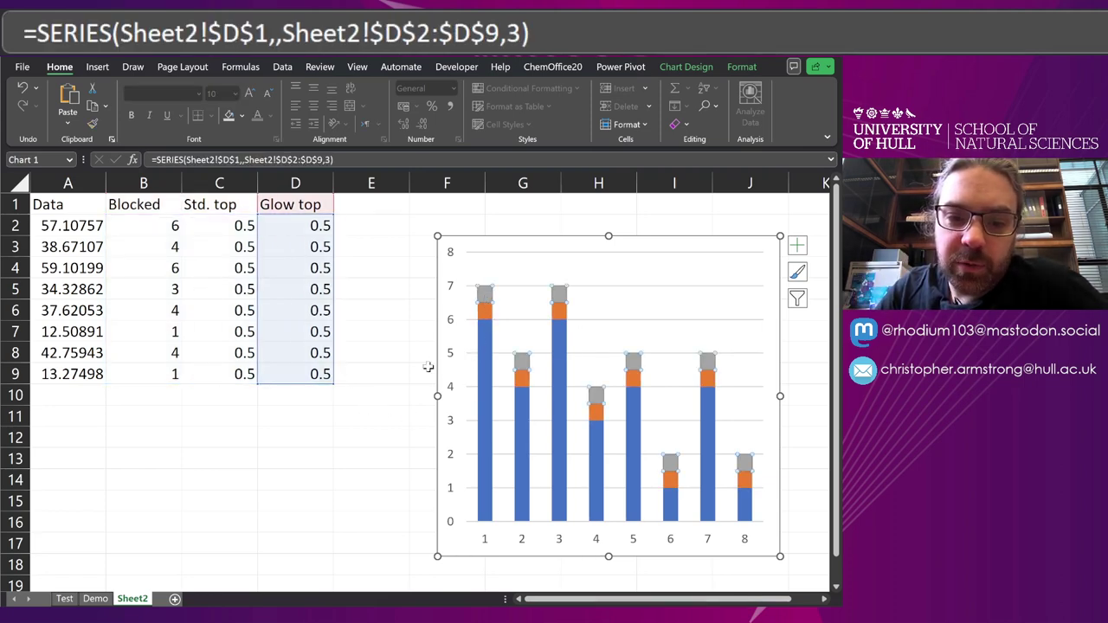
Check the series and category labels in the chart's data source settings.
left_click(425, 371)
left_click(618, 277)
right_click(618, 275)
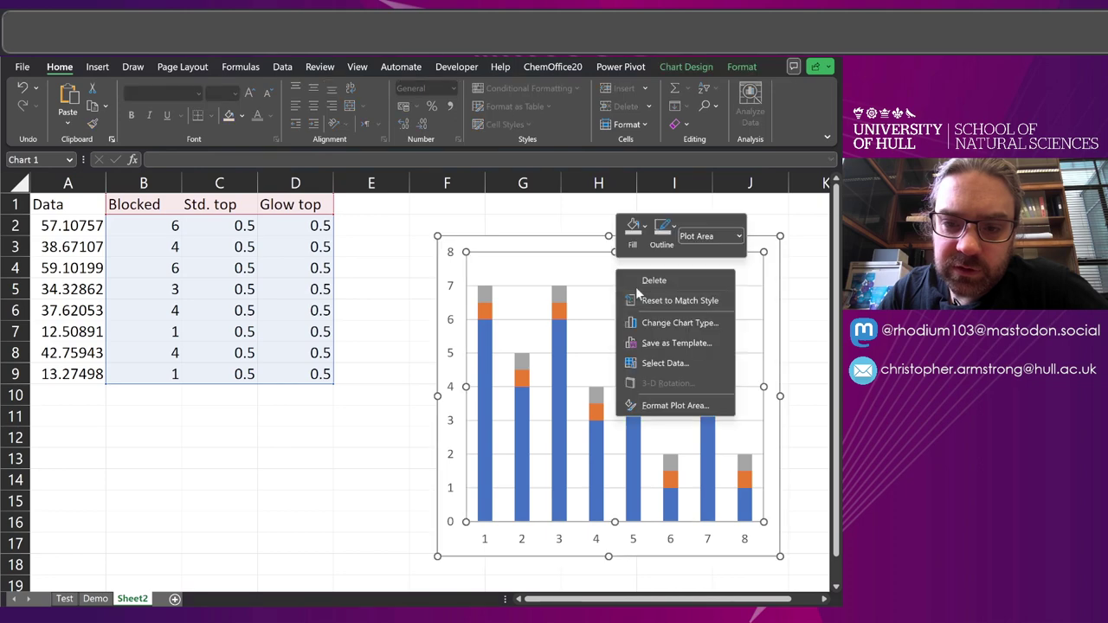
left_click(689, 361)
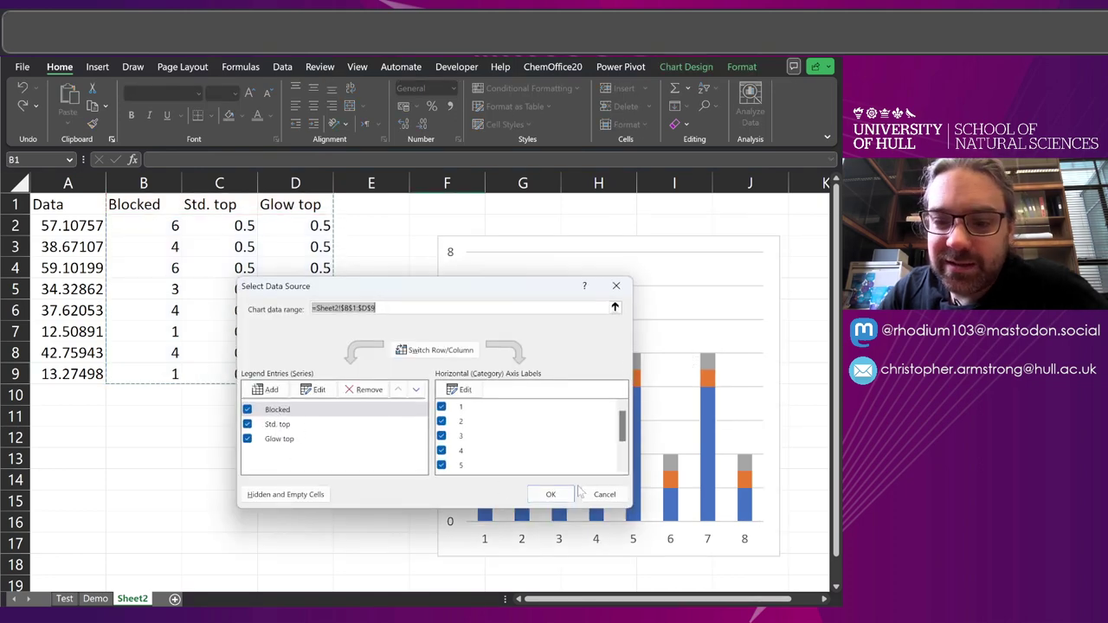
left_click(547, 494)
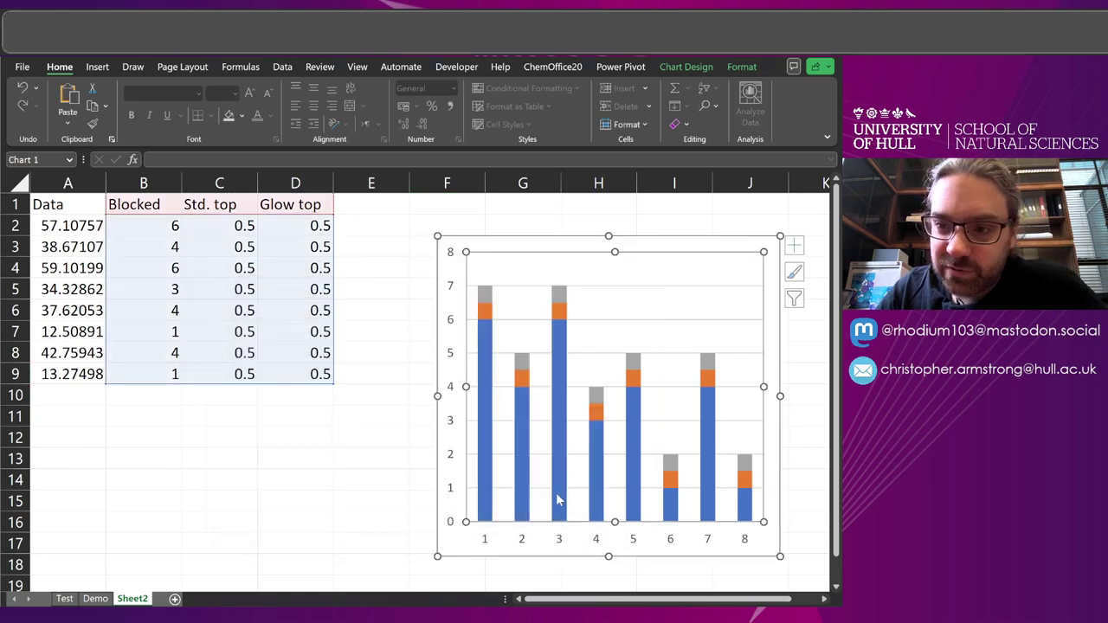
Enter the header "Background" in E1 and compare with the finished chart on the Demo sheet.
left_click(365, 202)
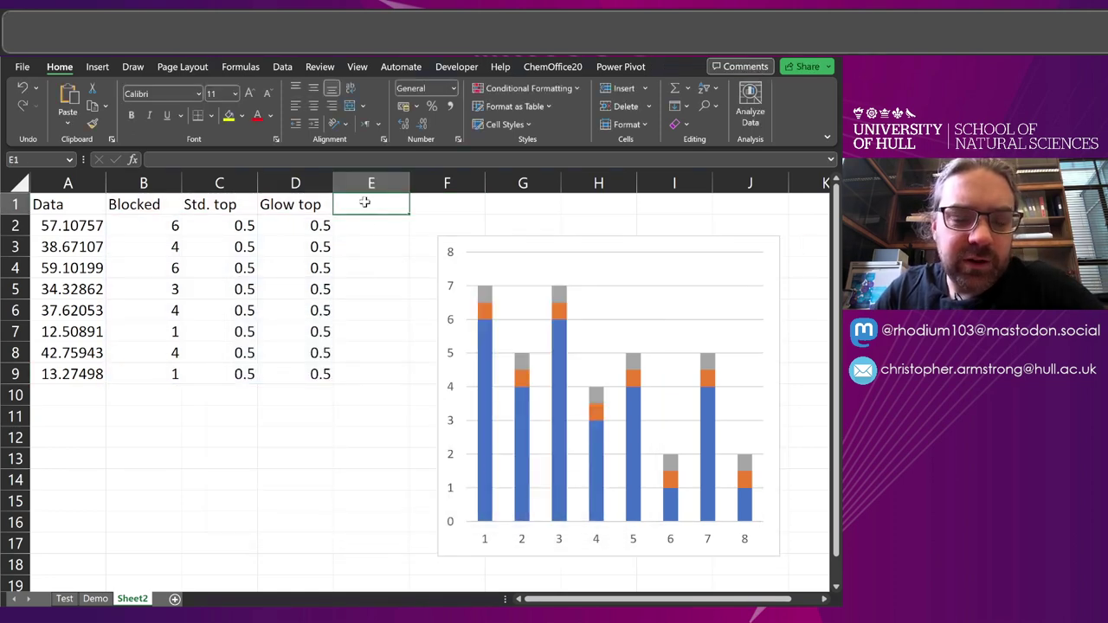
type("Background")
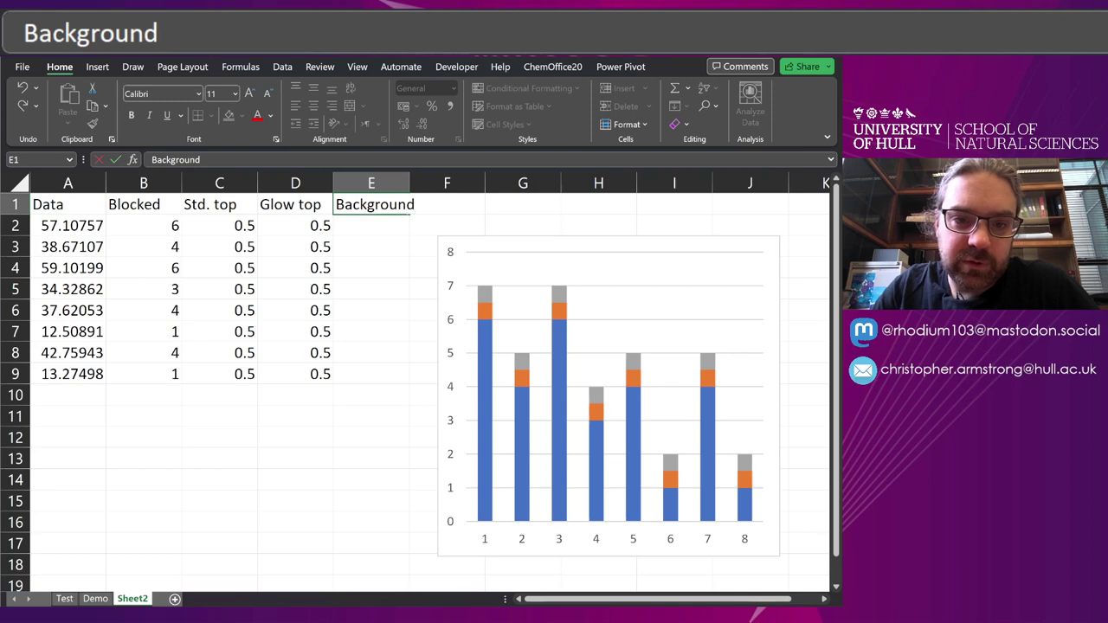
key("Return")
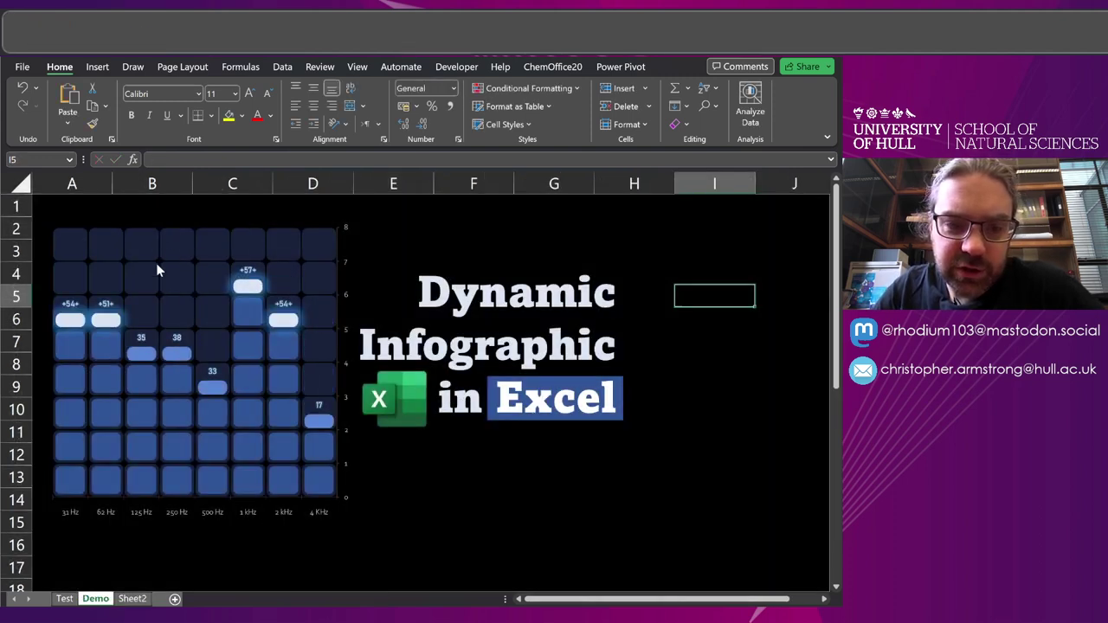
left_click(132, 599)
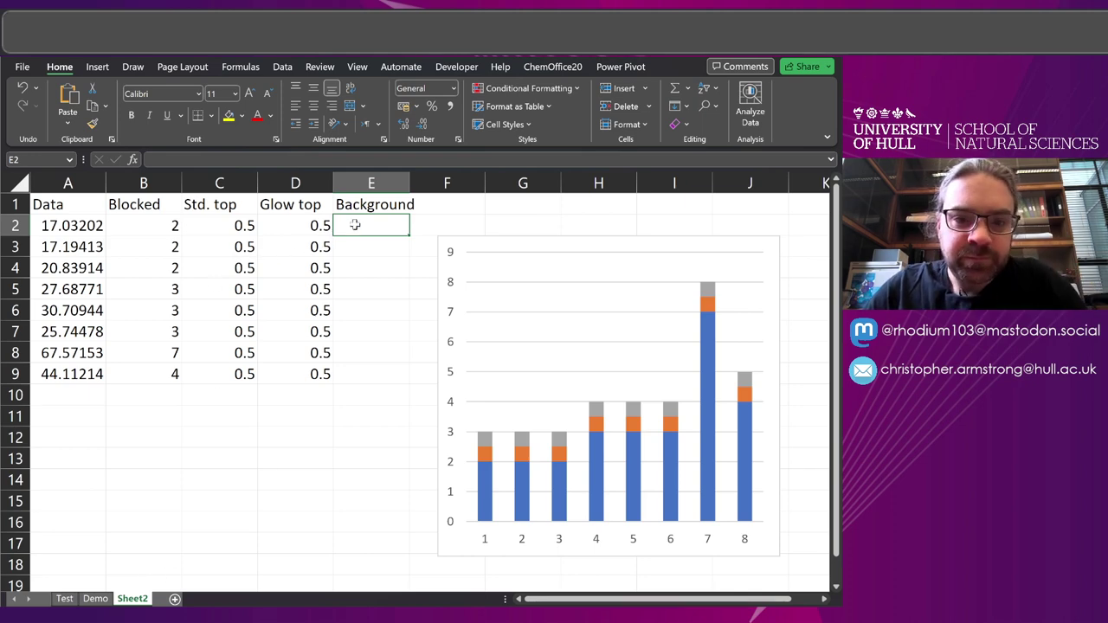
Enter 8 in E2 and fill it down the Background column through E9.
type("8")
key("Return")
left_click(398, 225)
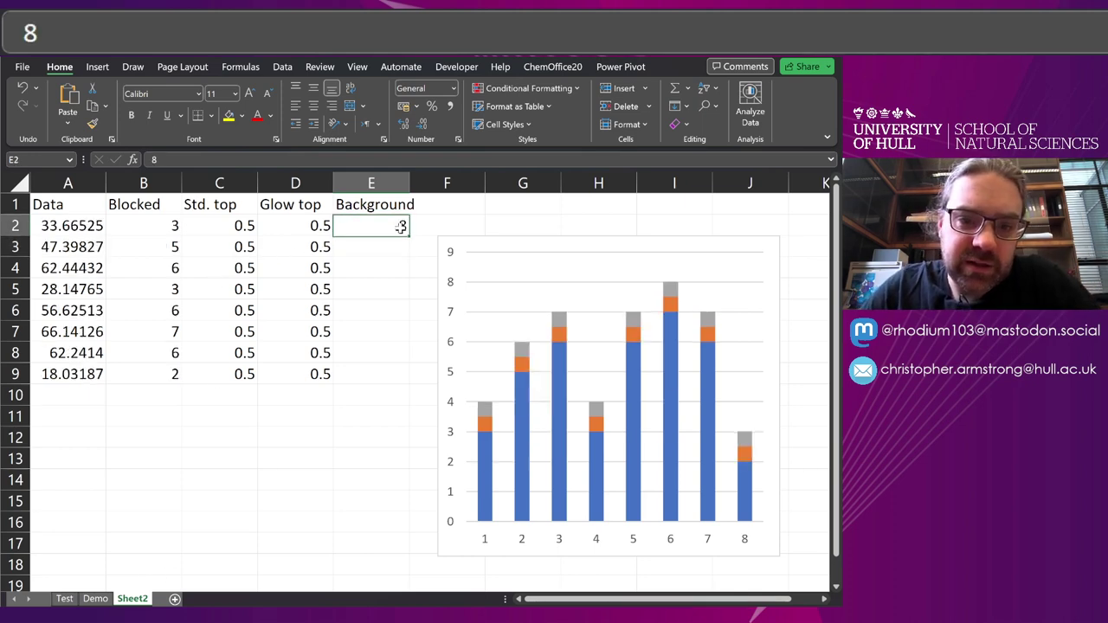
left_click_drag(406, 244, 383, 382)
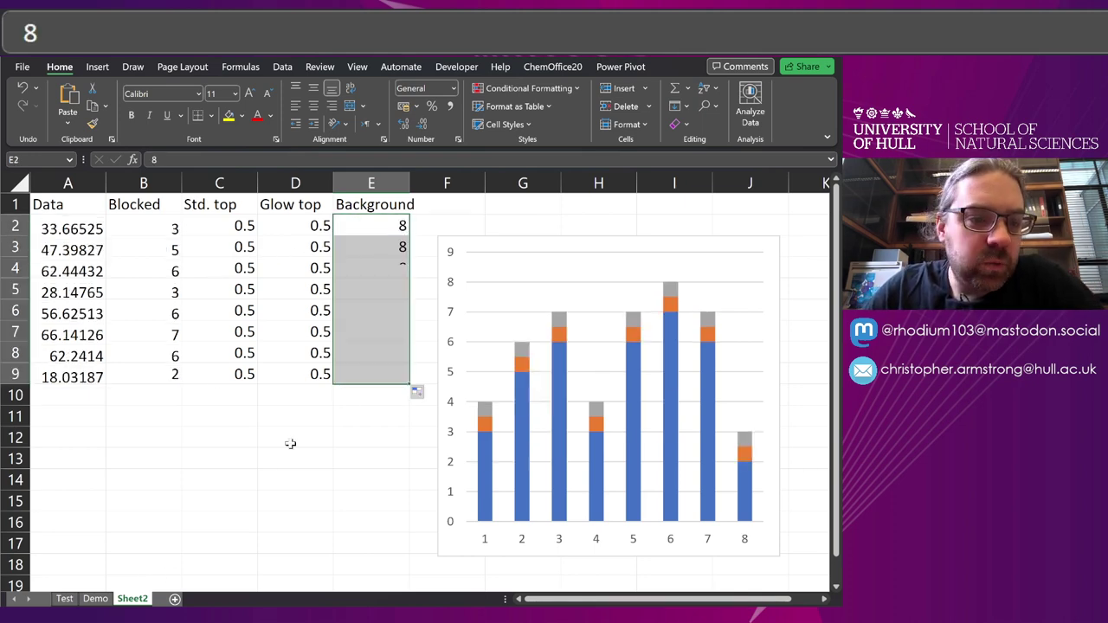
left_click(289, 440)
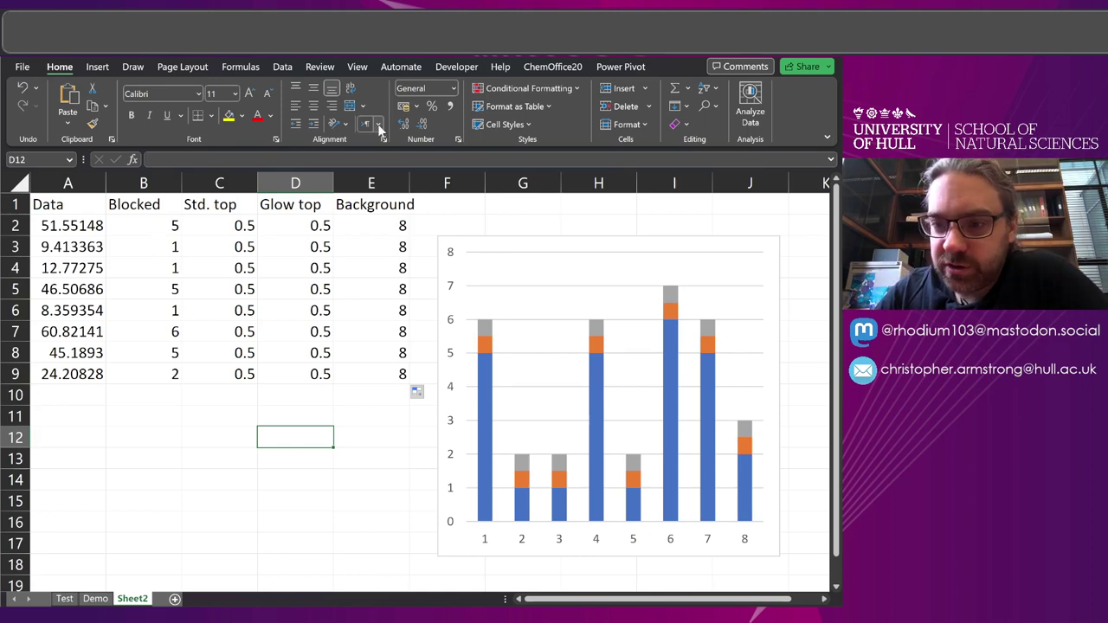
Extend the chart's data range to include the Background column, B1:E9, and move the chart up to row 1.
left_click(778, 248)
left_click_drag(334, 383, 384, 382)
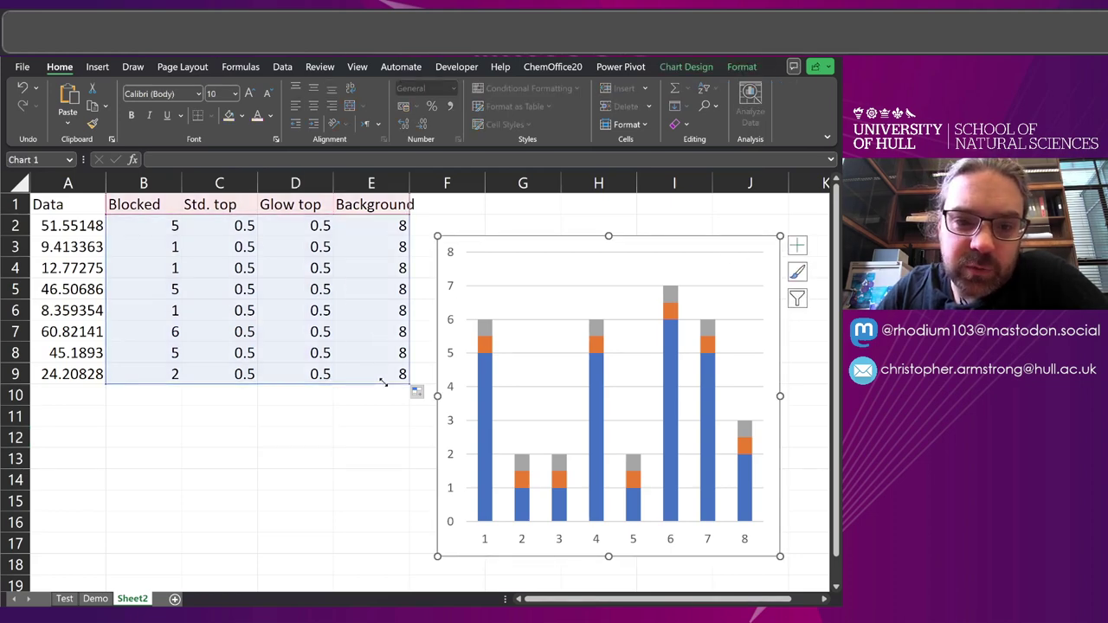
left_click(307, 418)
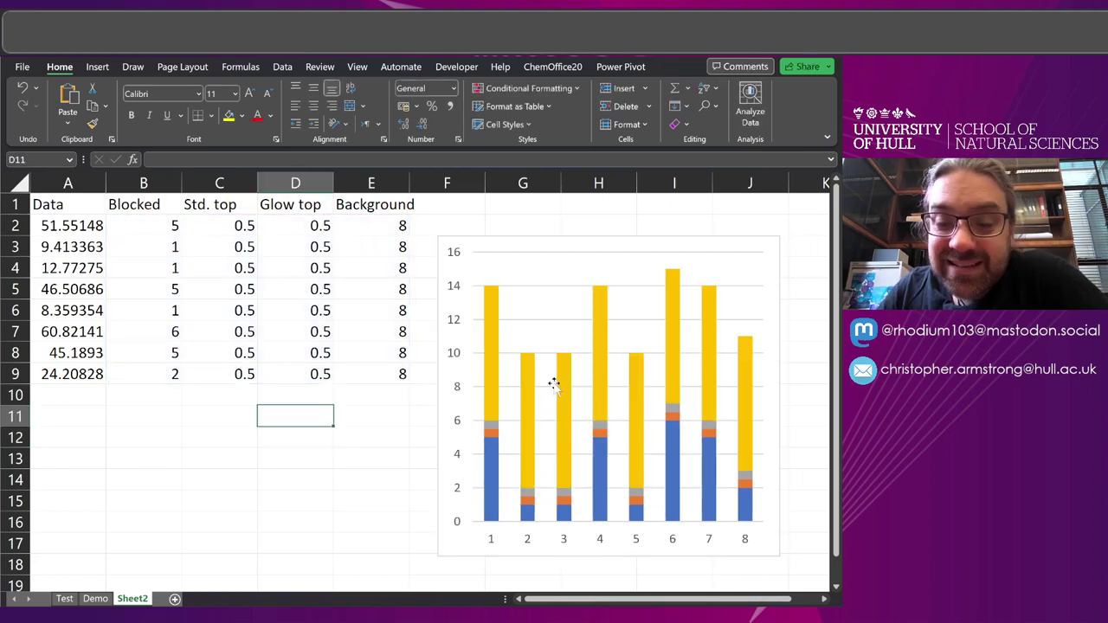
mouse_move(570, 407)
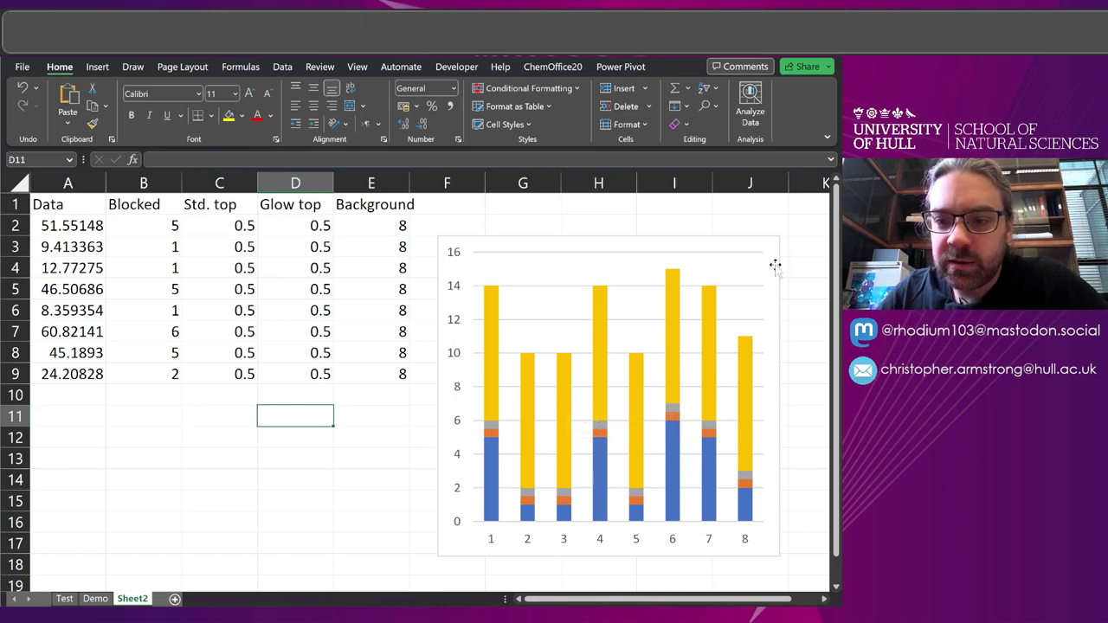
mouse_move(775, 266)
left_mouse_down()
mouse_move(770, 277)
mouse_move(774, 257)
left_mouse_up()
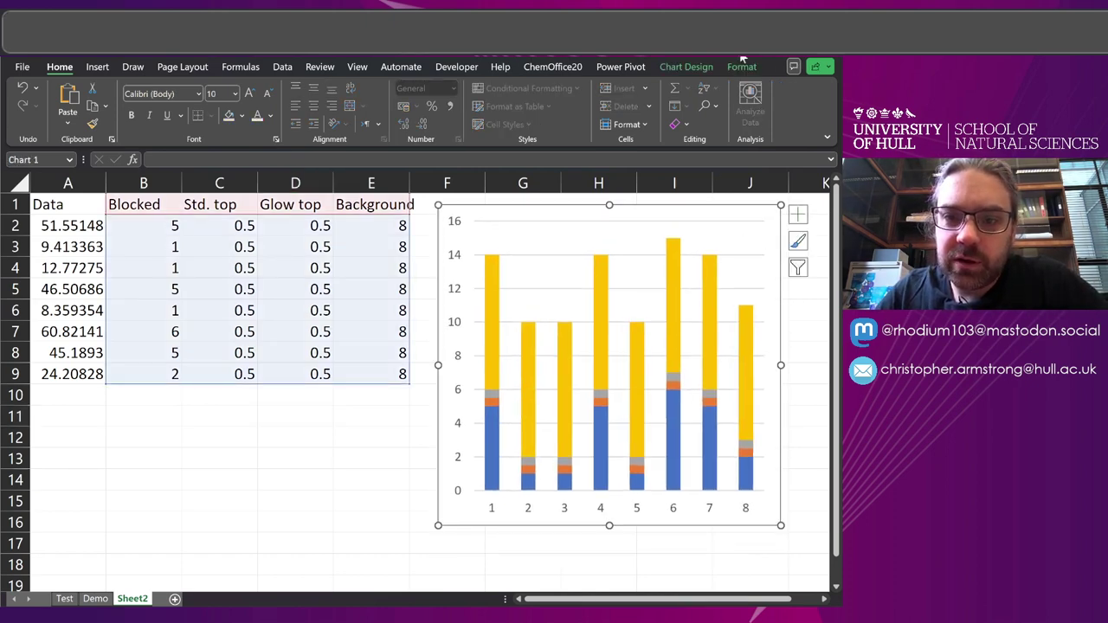
Change the chart type to a custom combination with the Glow top and Background series as Stacked Column.
left_click(695, 68)
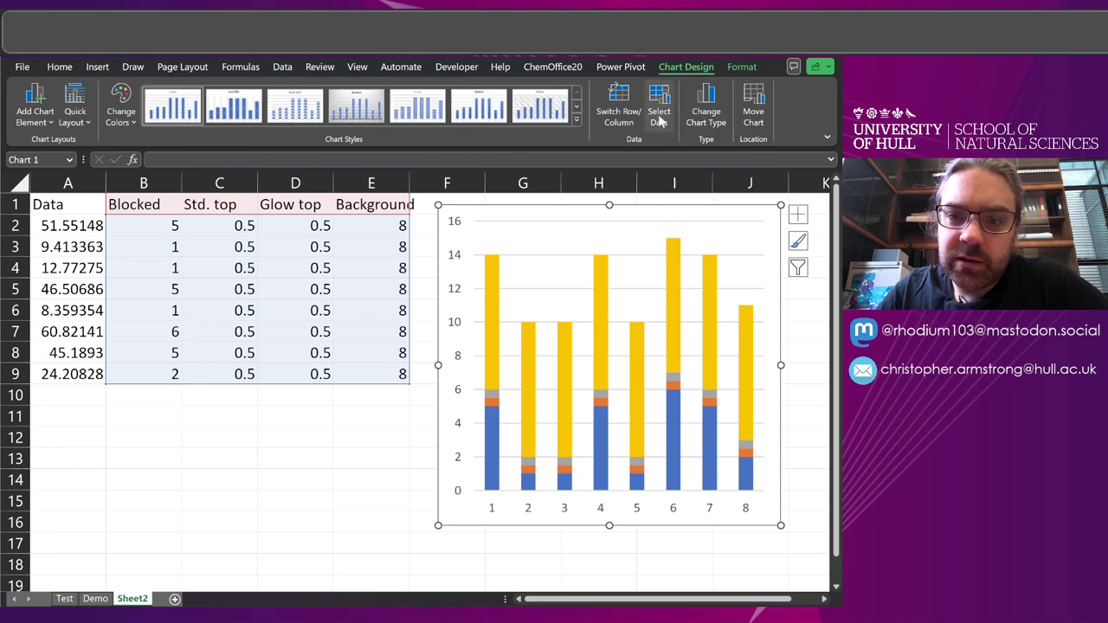
left_click(708, 115)
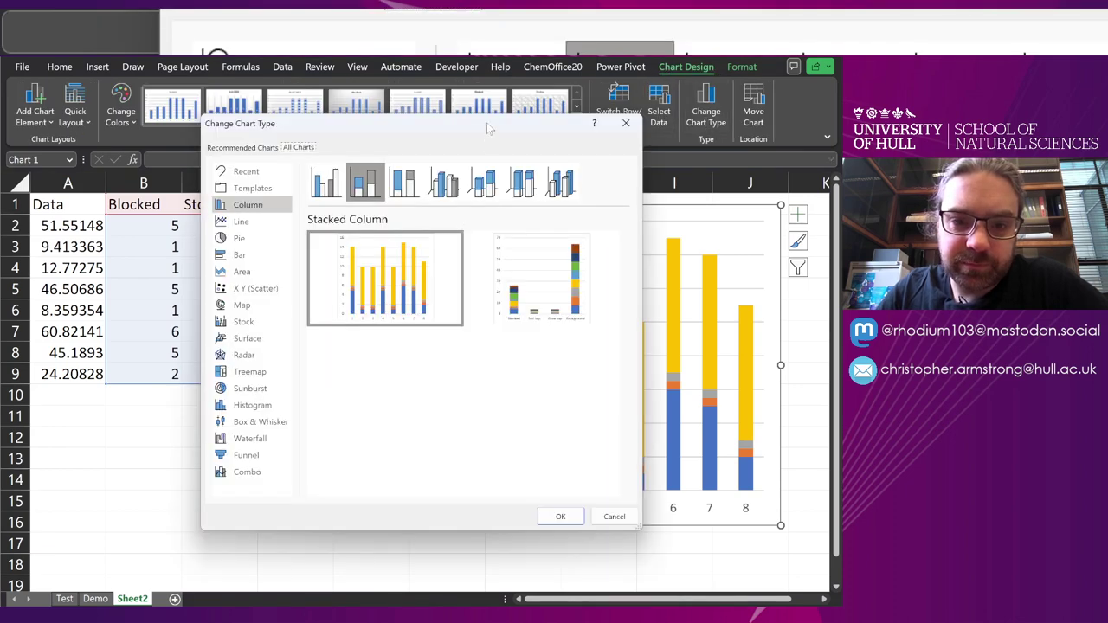
left_click_drag(488, 128, 415, 184)
left_click(246, 598)
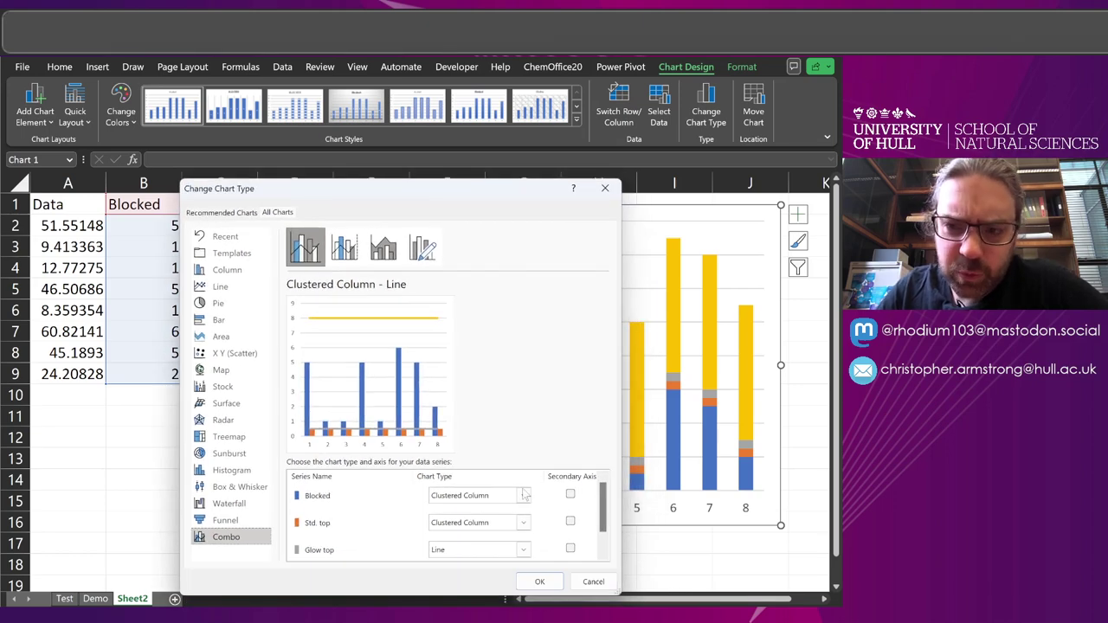
scroll(517, 509, "down", 1)
left_click(522, 521)
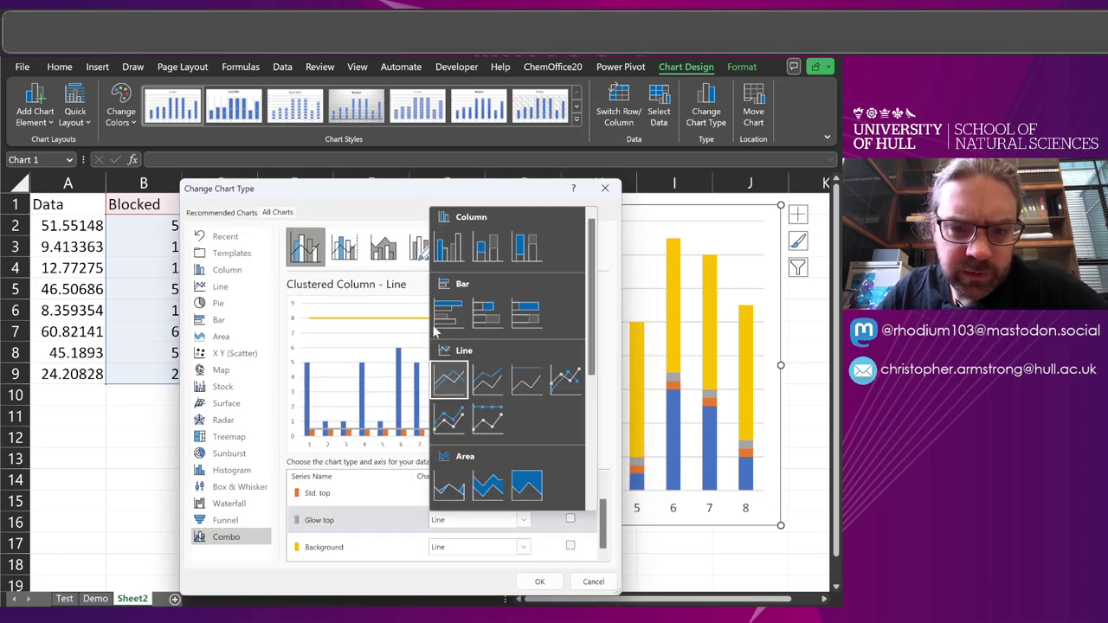
left_click(486, 248)
left_click(524, 547)
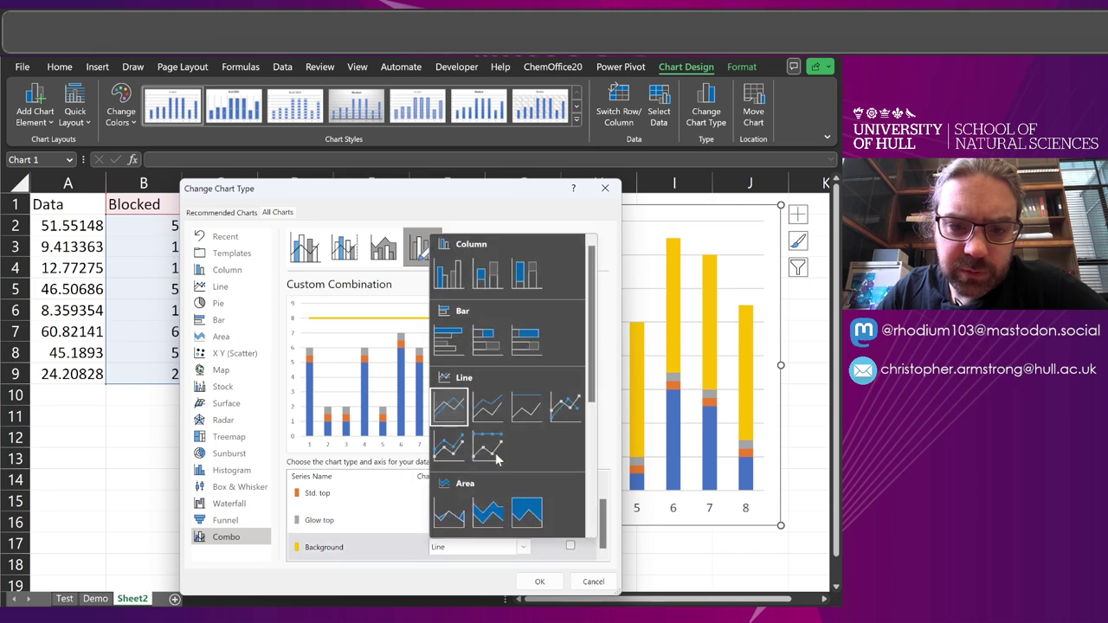
left_click(491, 276)
Assign the Blocked, Std. top and Glow top series to the secondary axis, leaving Background on the primary axis.
scroll(567, 523, "up", 1)
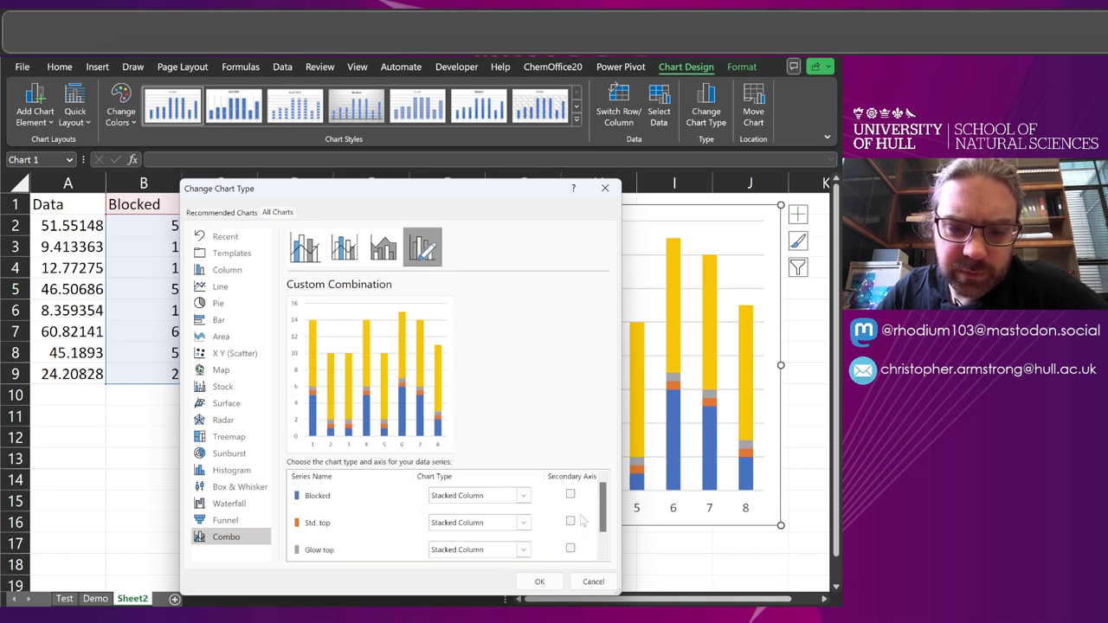
scroll(604, 507, "down", 1)
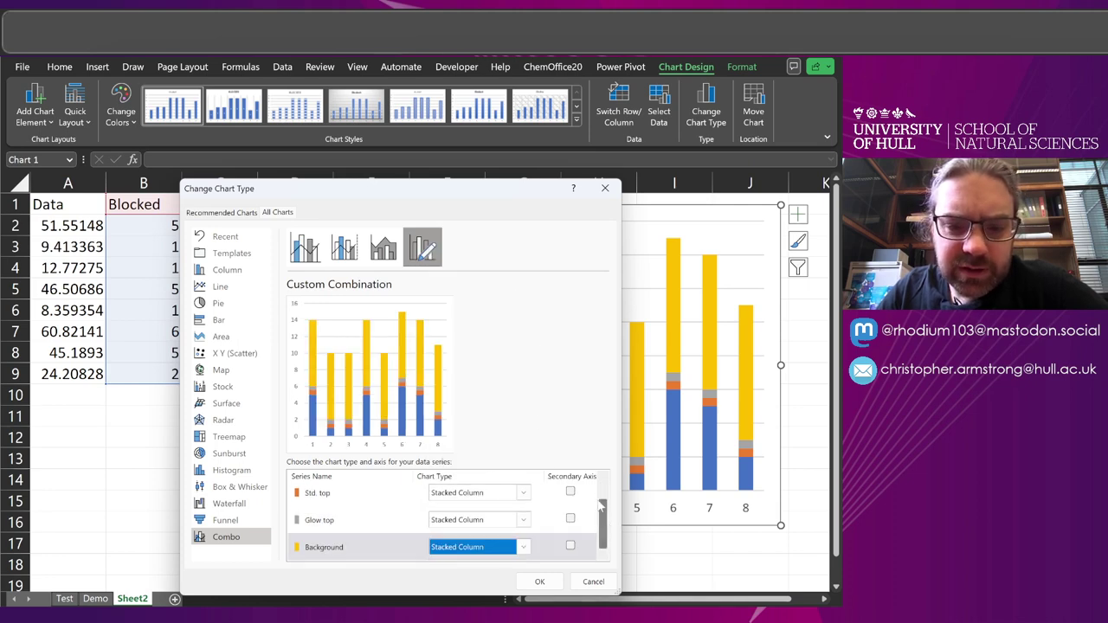
scroll(604, 506, "up", 1)
left_click(570, 496)
left_click(569, 522)
left_click(570, 548)
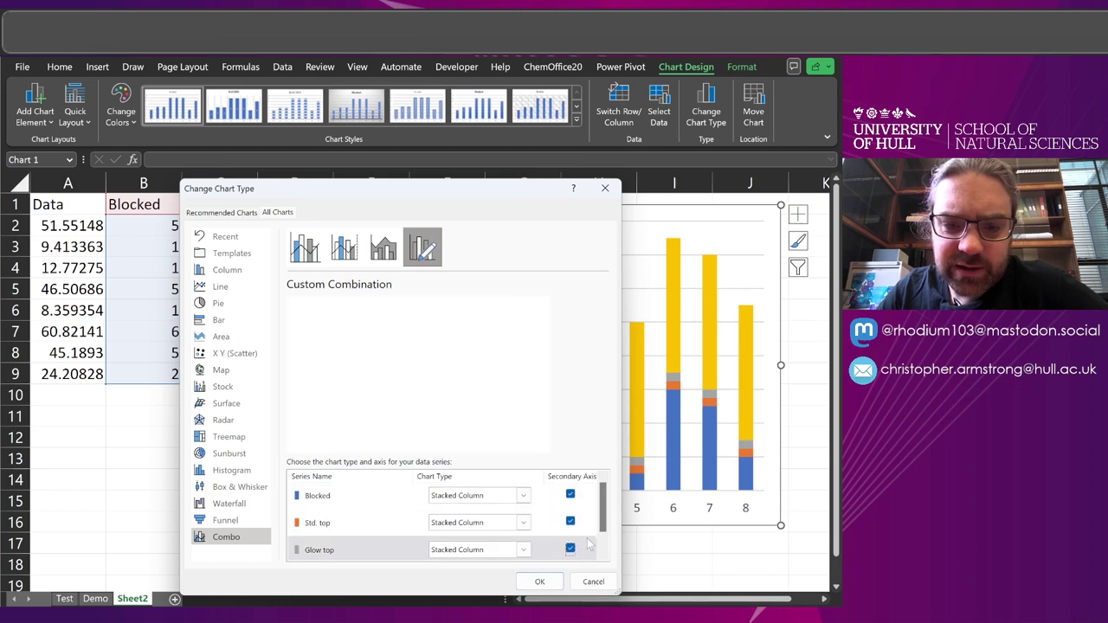
scroll(606, 517, "down", 1)
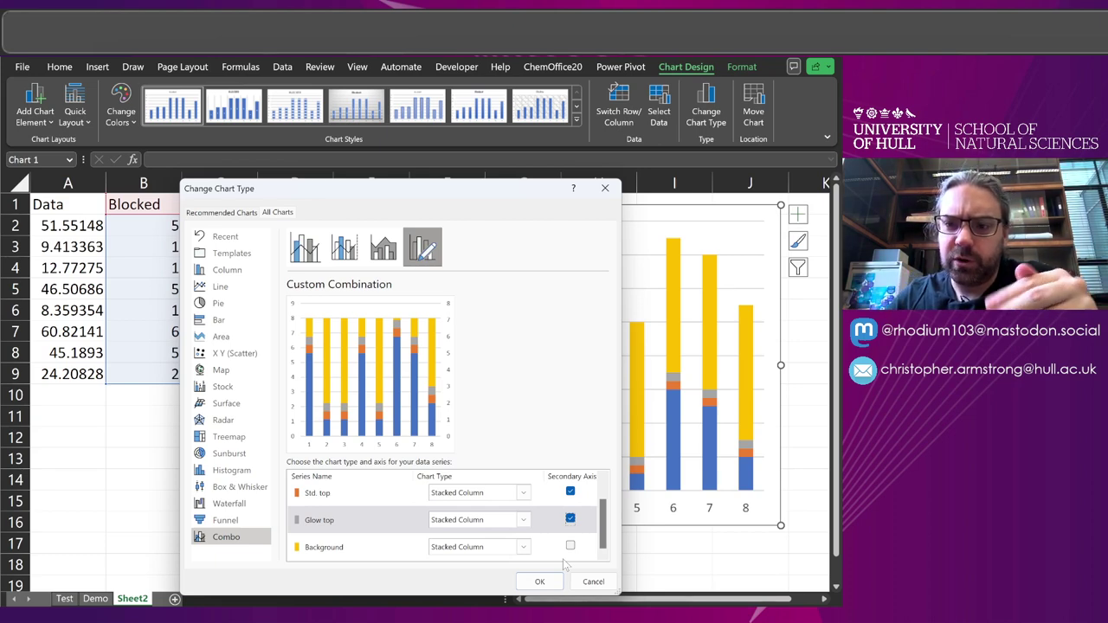
Try putting the Background series on the secondary axis and taking Glow top and Std. top off it.
left_click(569, 547)
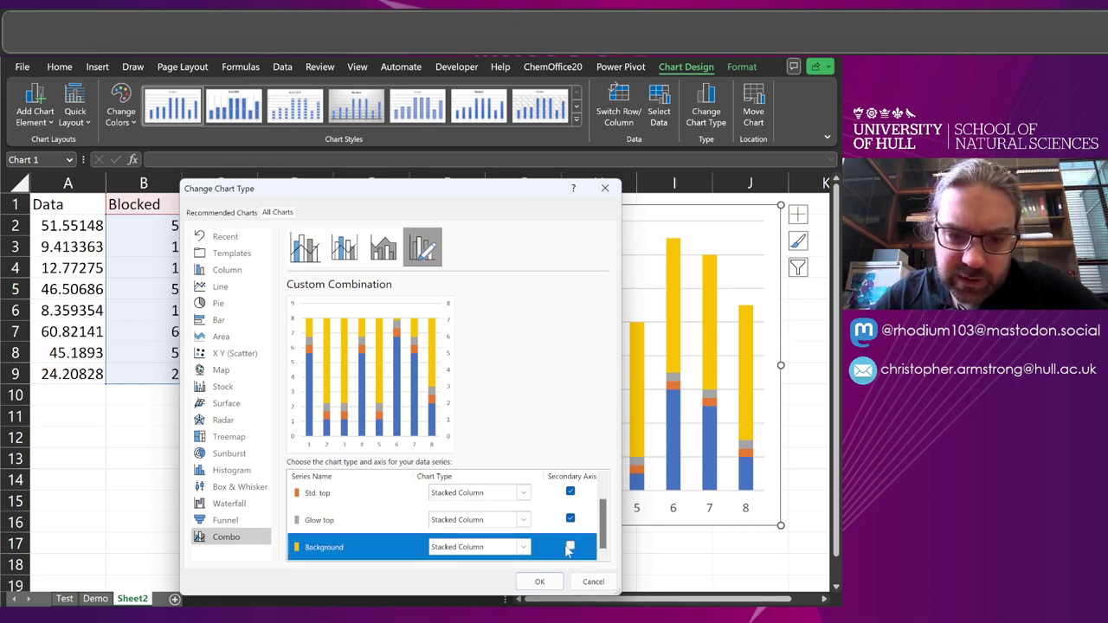
left_click(570, 519)
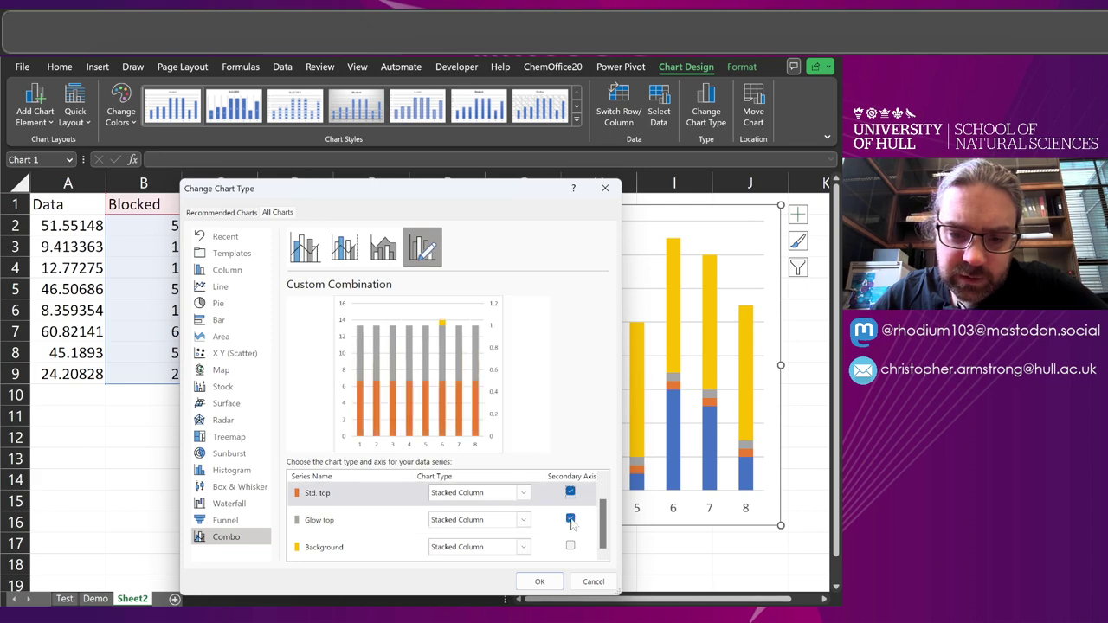
left_click(570, 491)
left_click(570, 546)
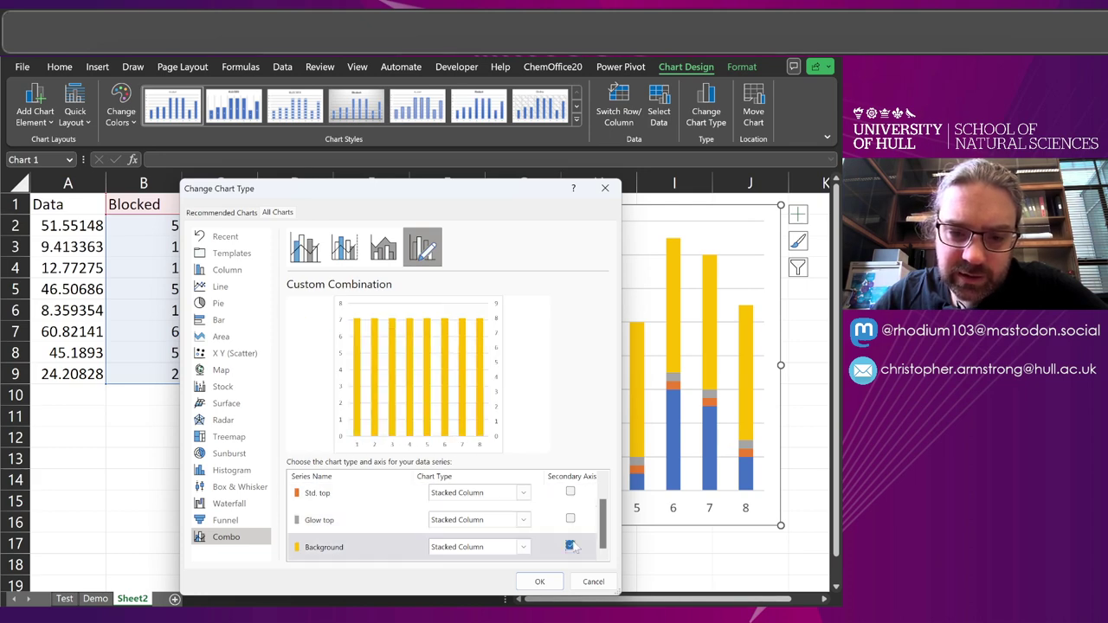
Put Glow top, Std. top and Blocked back on the secondary axis and apply the combination chart.
left_click(569, 520)
left_click(570, 492)
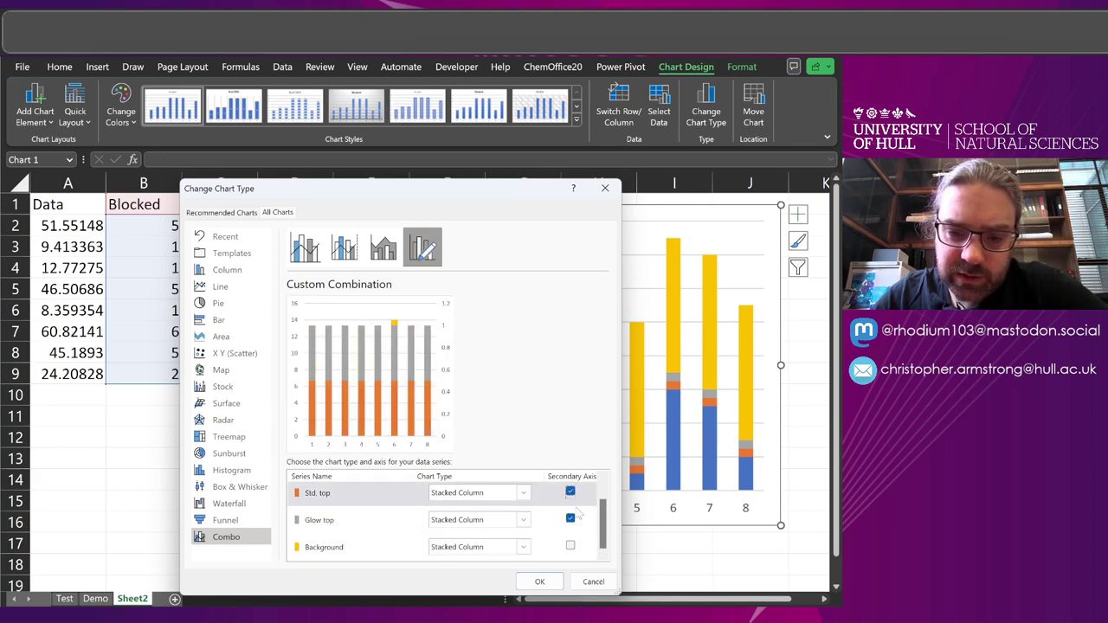
scroll(571, 511, "up", 1)
left_click(570, 494)
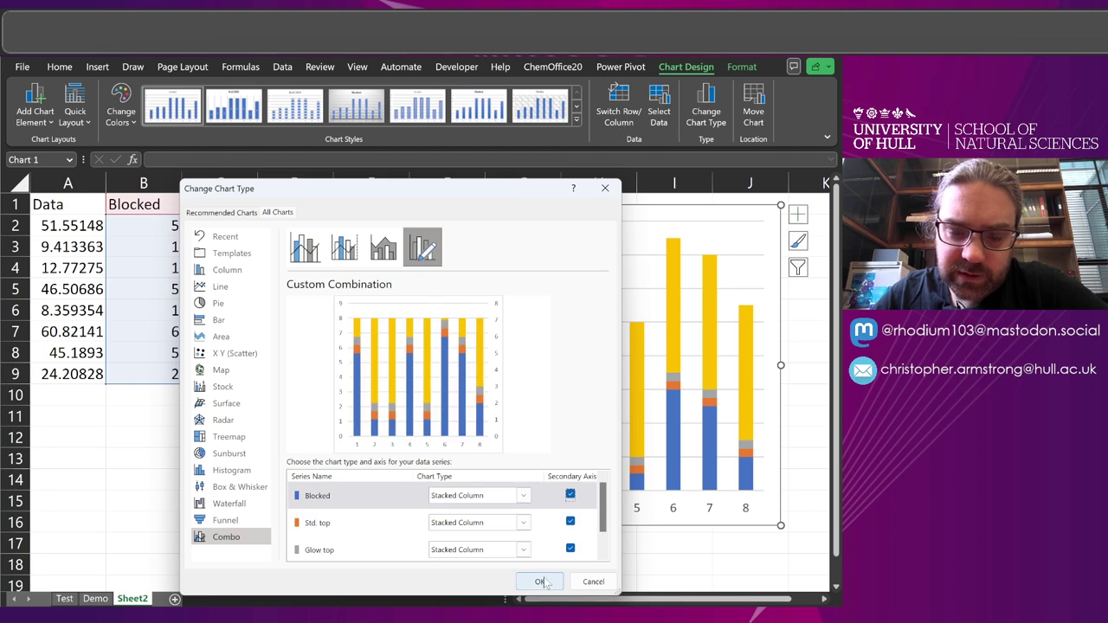
left_click(544, 582)
left_click(305, 413)
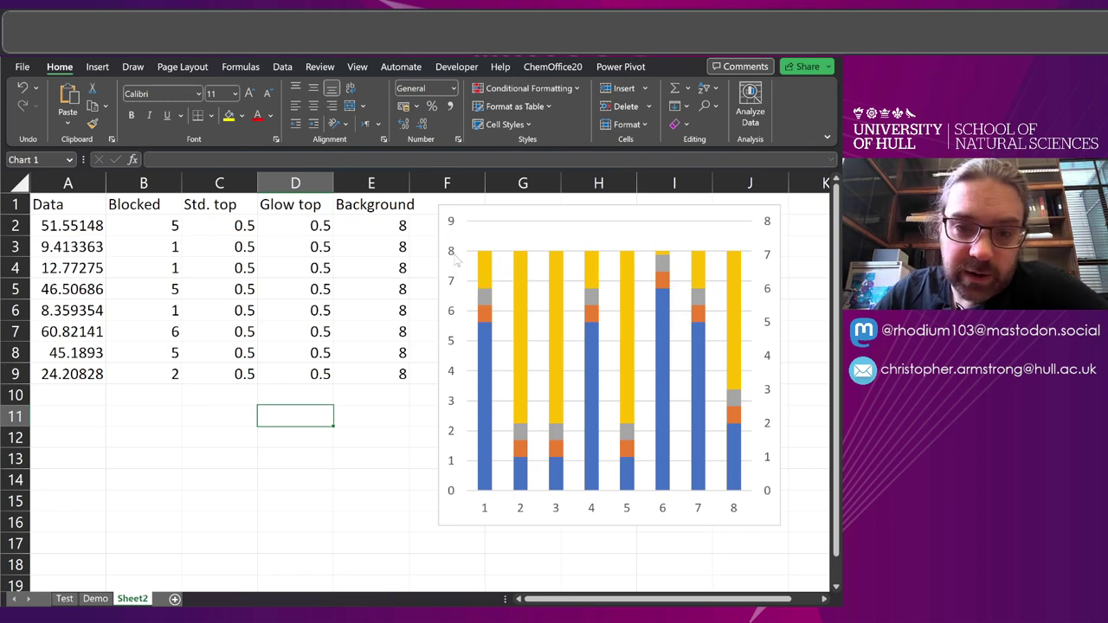
Set the maximum bound of the chart's primary vertical axis to 8.0.
left_click(456, 260)
double_click(456, 262)
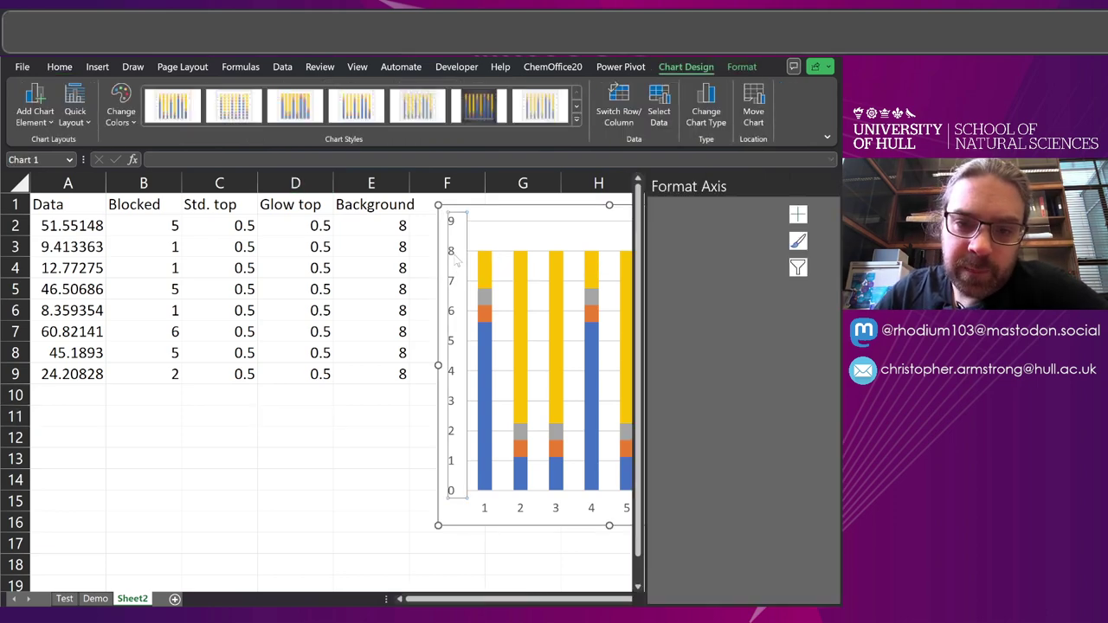
double_click(752, 321)
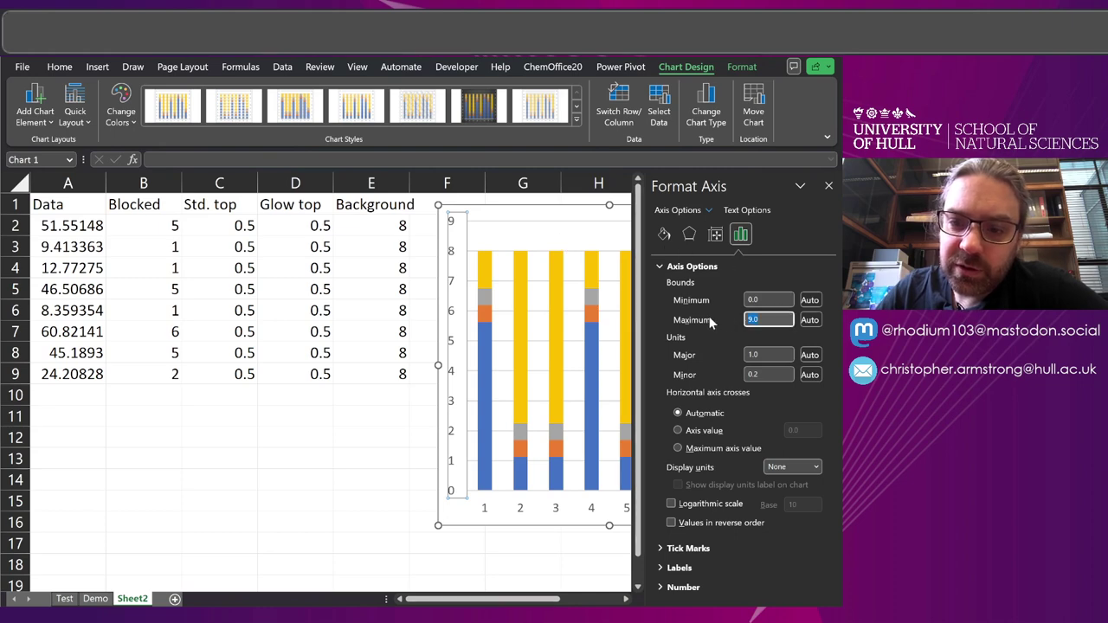
type("8.0")
left_click(792, 299)
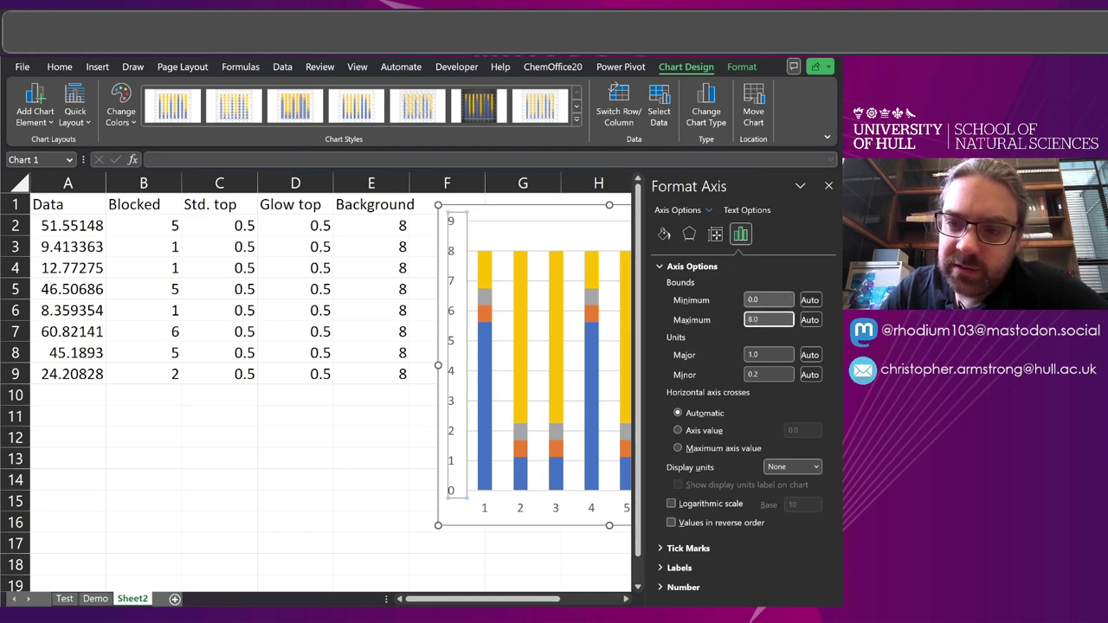
Set the maximum bound of the chart's secondary vertical axis to 8.0 and close the axis formatting.
left_click(828, 186)
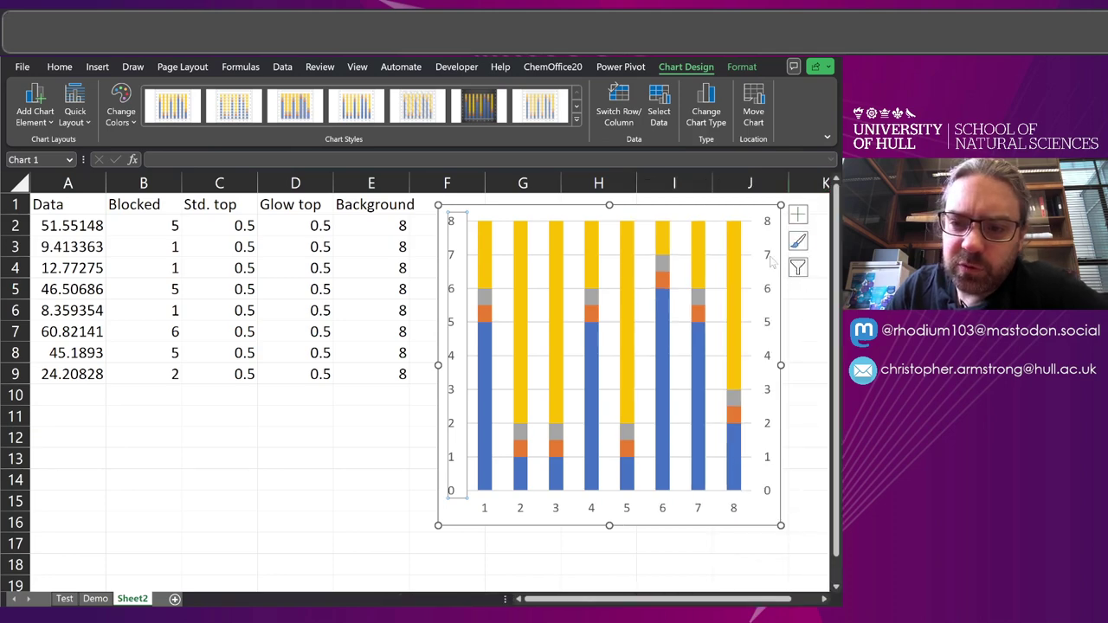
double_click(770, 256)
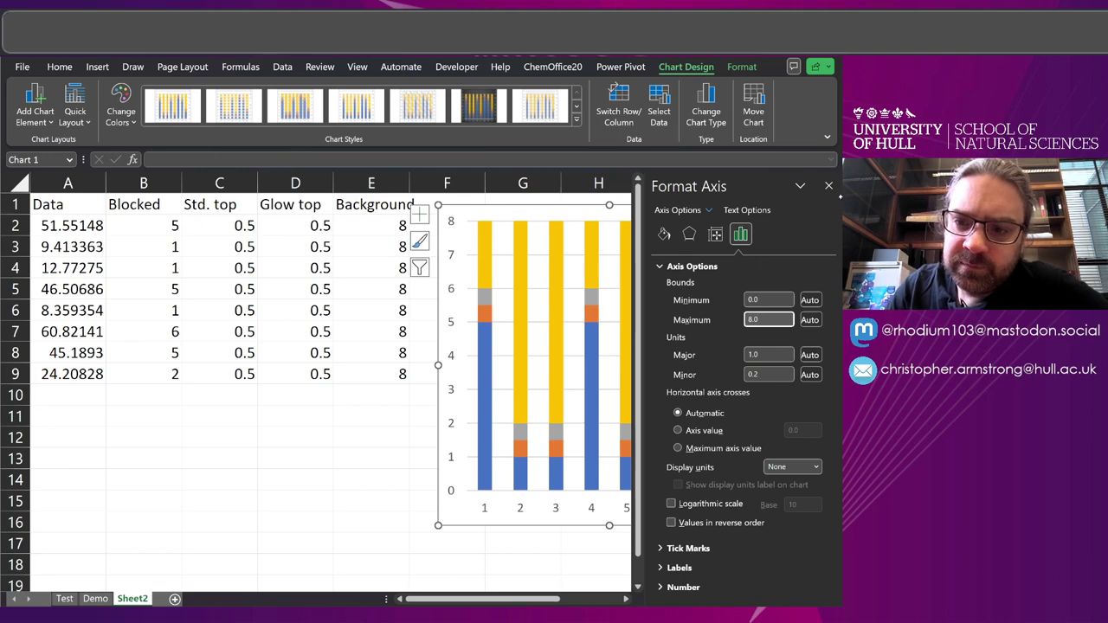
type("8")
key("BackSpace")
type("9")
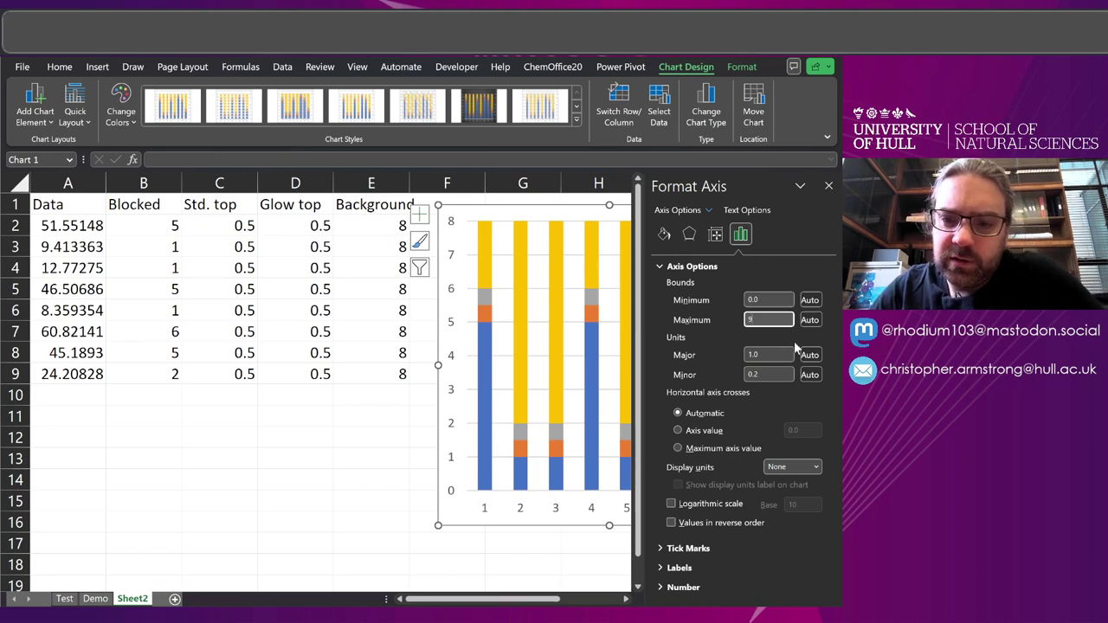
key("Return")
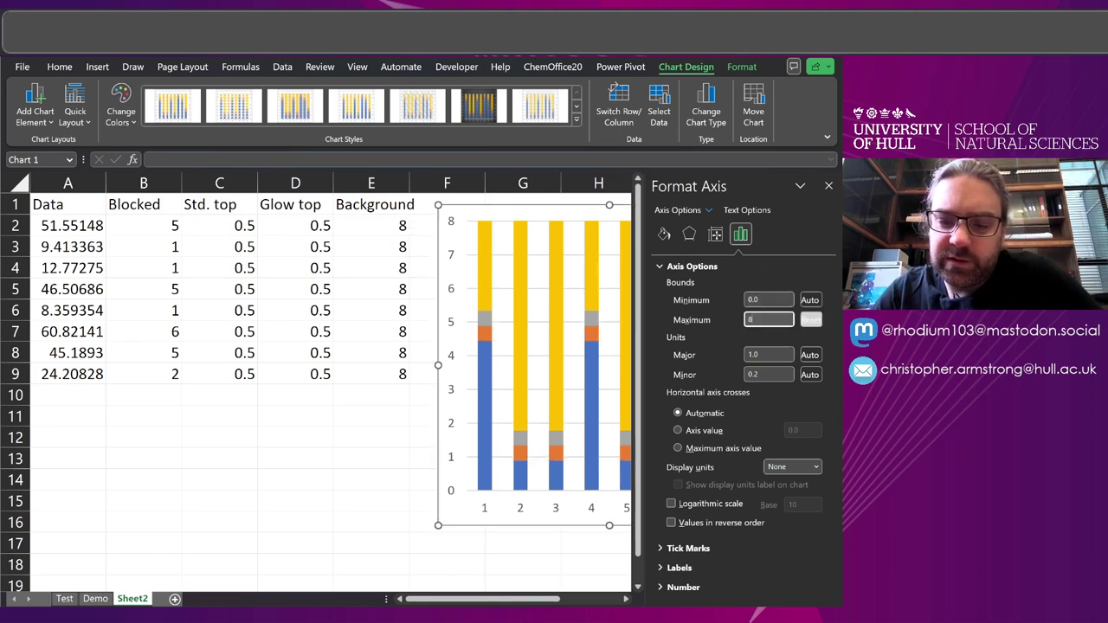
type("8")
key("Return")
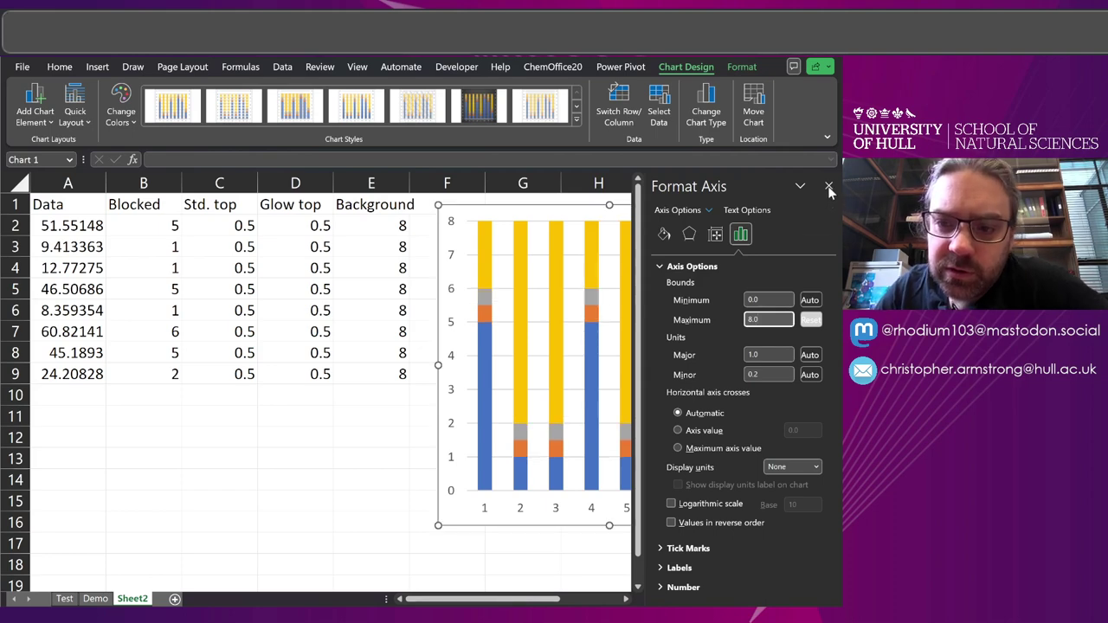
left_click(828, 188)
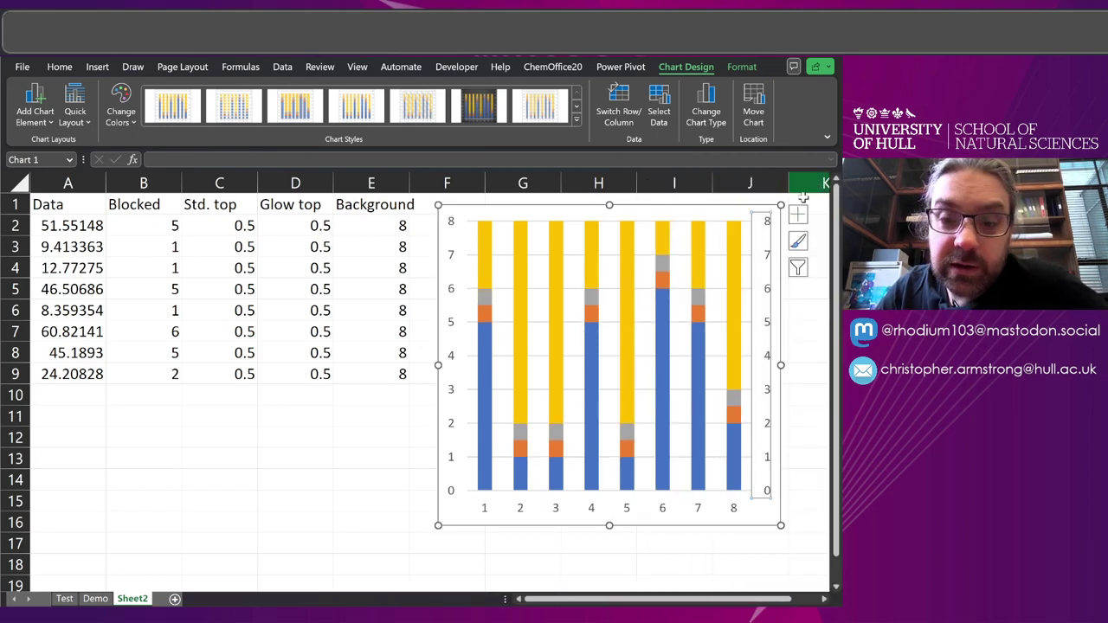
Recalculate the random data and inspect the Glow top and Std. top series in the chart.
left_click(403, 518)
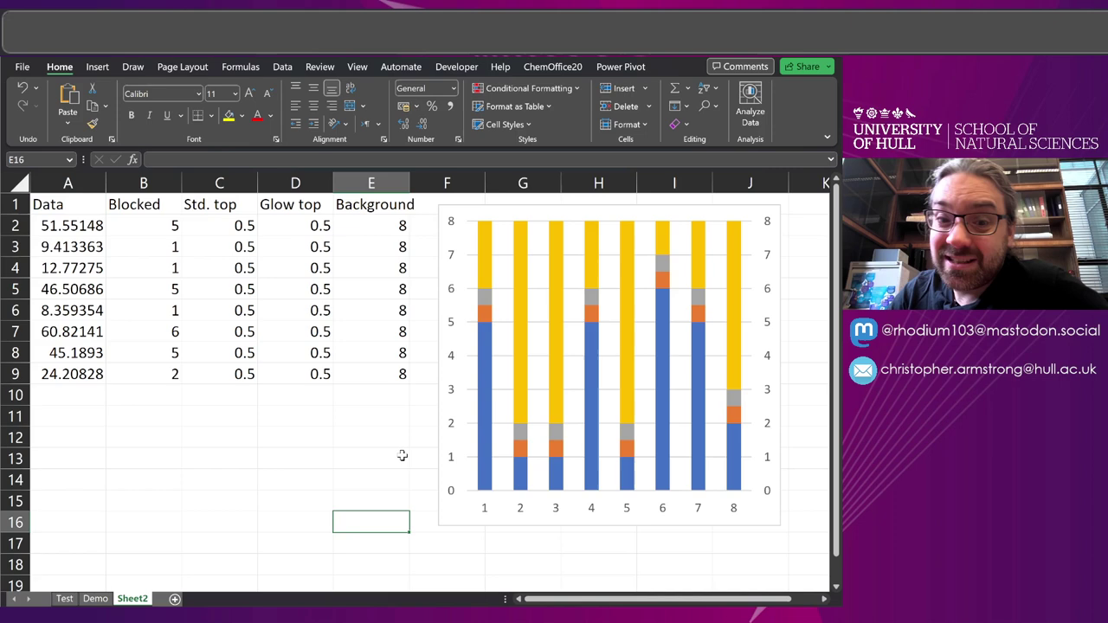
left_click(215, 450)
key("Return")
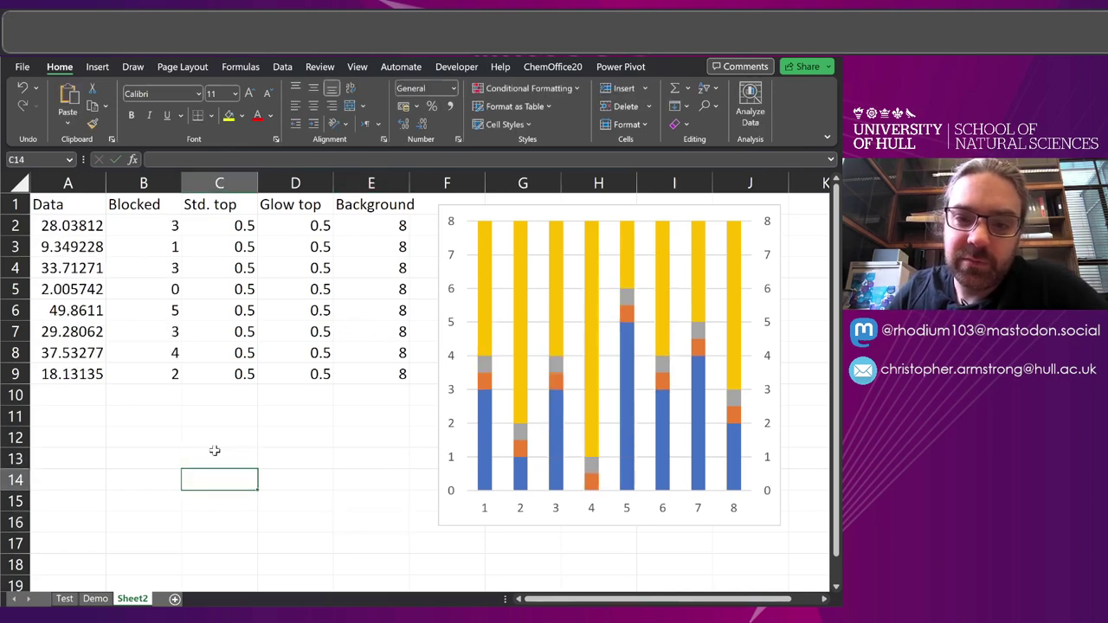
mouse_move(496, 389)
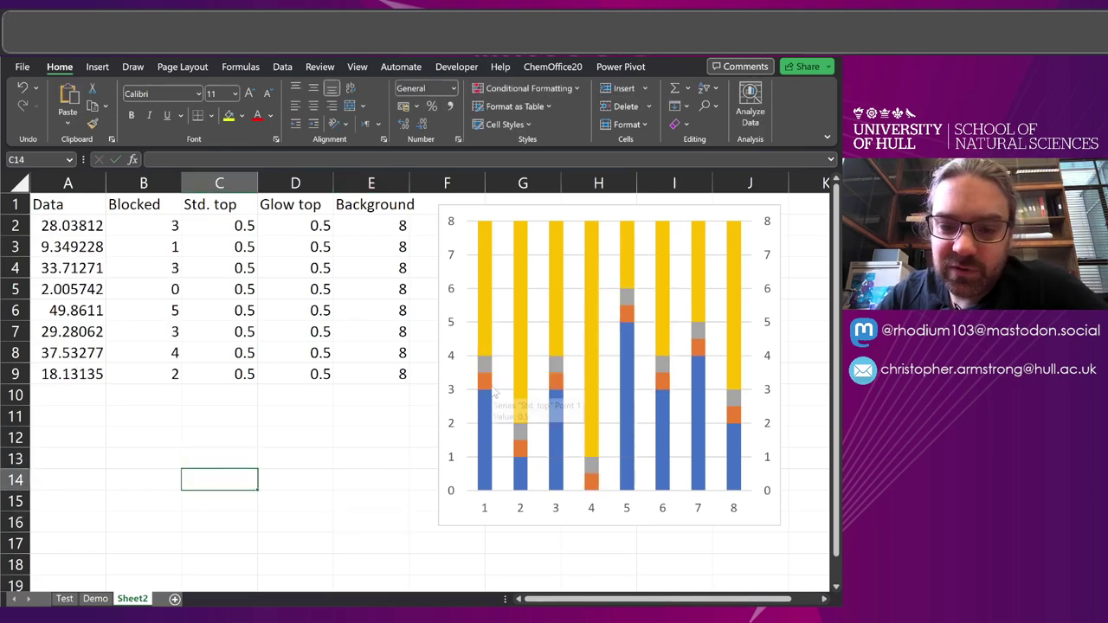
left_click(628, 297)
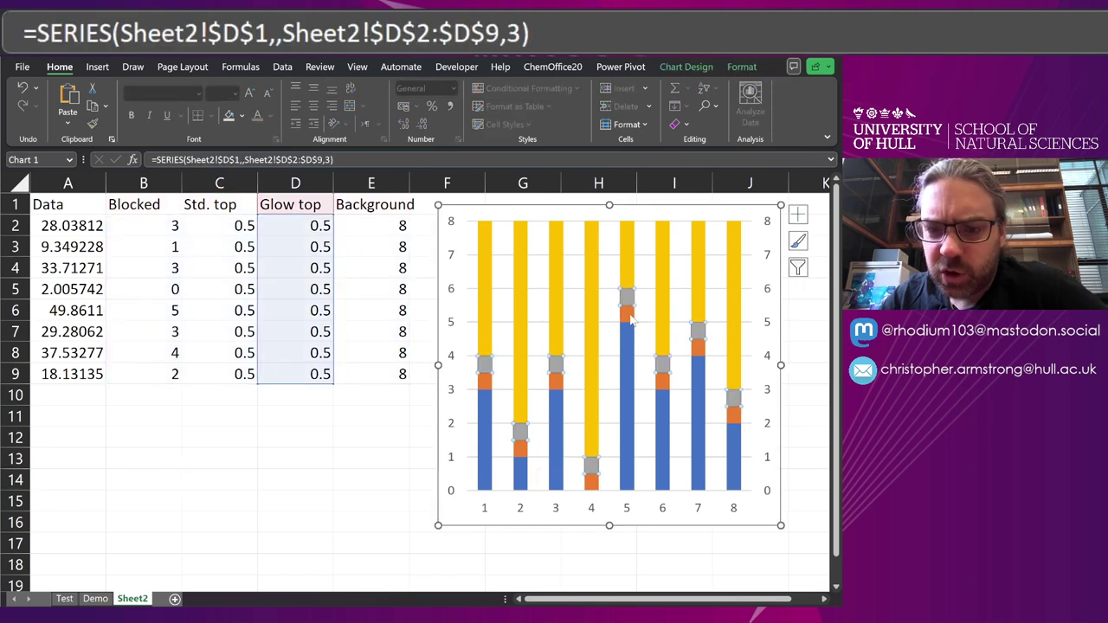
left_click(627, 313)
left_click(361, 438)
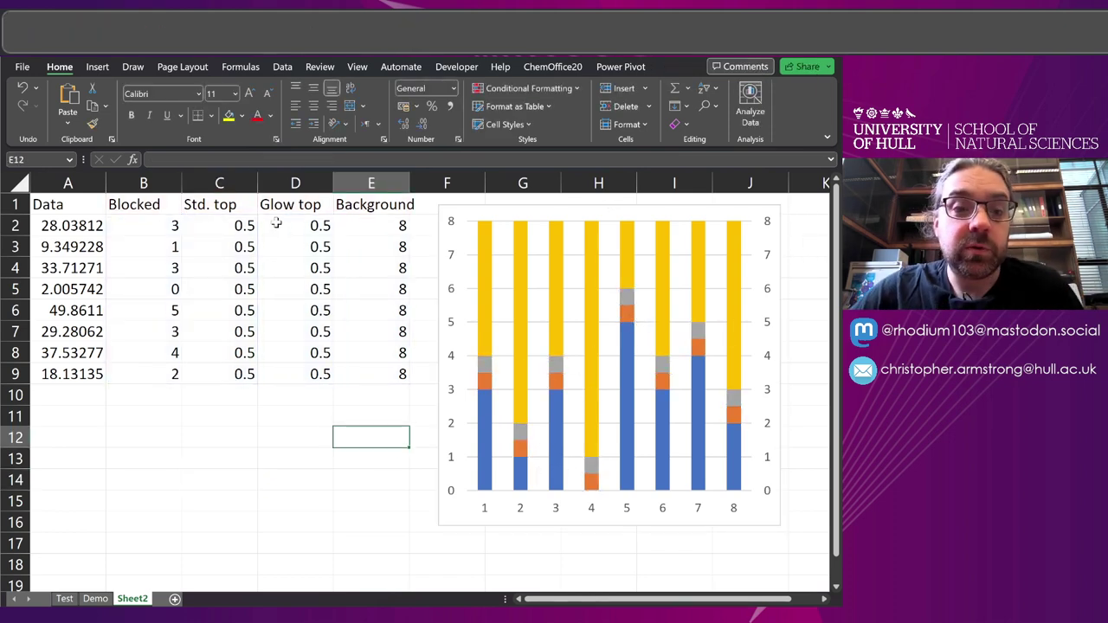
Clear the fixed Glow top values from D2:D9.
left_click_drag(244, 227, 244, 353)
left_click_drag(334, 227, 297, 235)
left_click(297, 229)
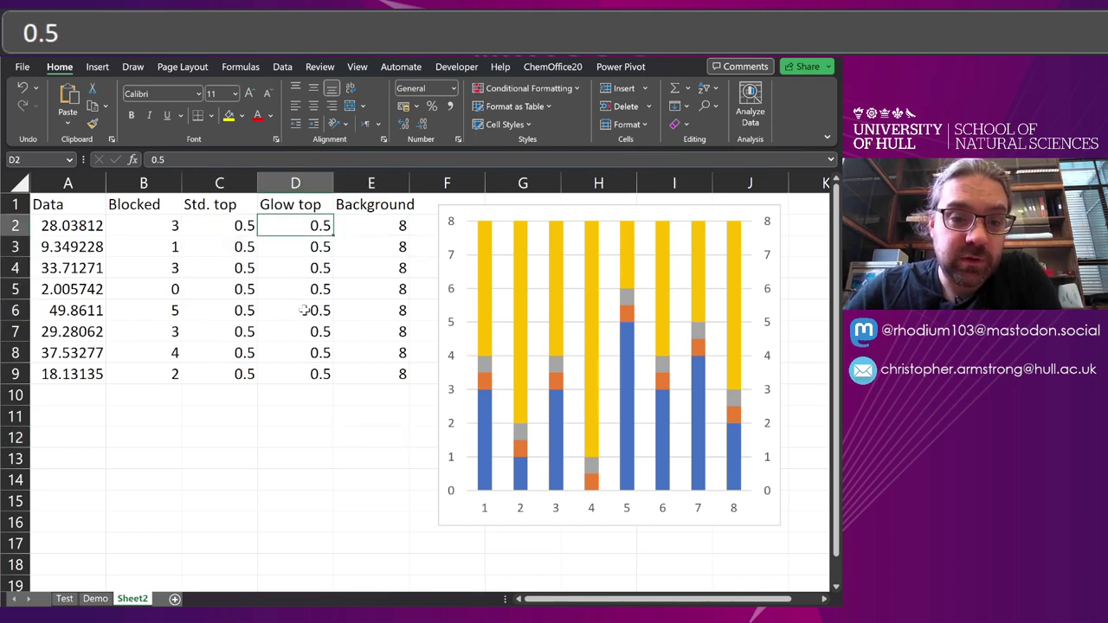
left_click(297, 374, "shift")
key("Delete")
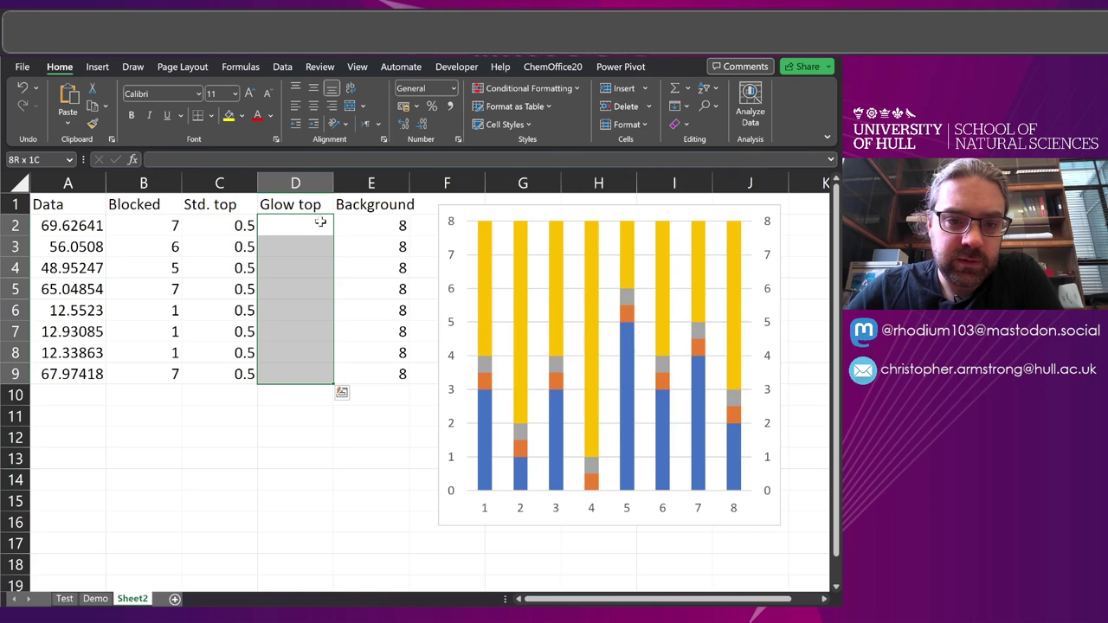
Enter the formula =IF(RANK.EQ(B2#,B2#)=1,0.5,"") in D2 for the Glow top series.
left_click(333, 224)
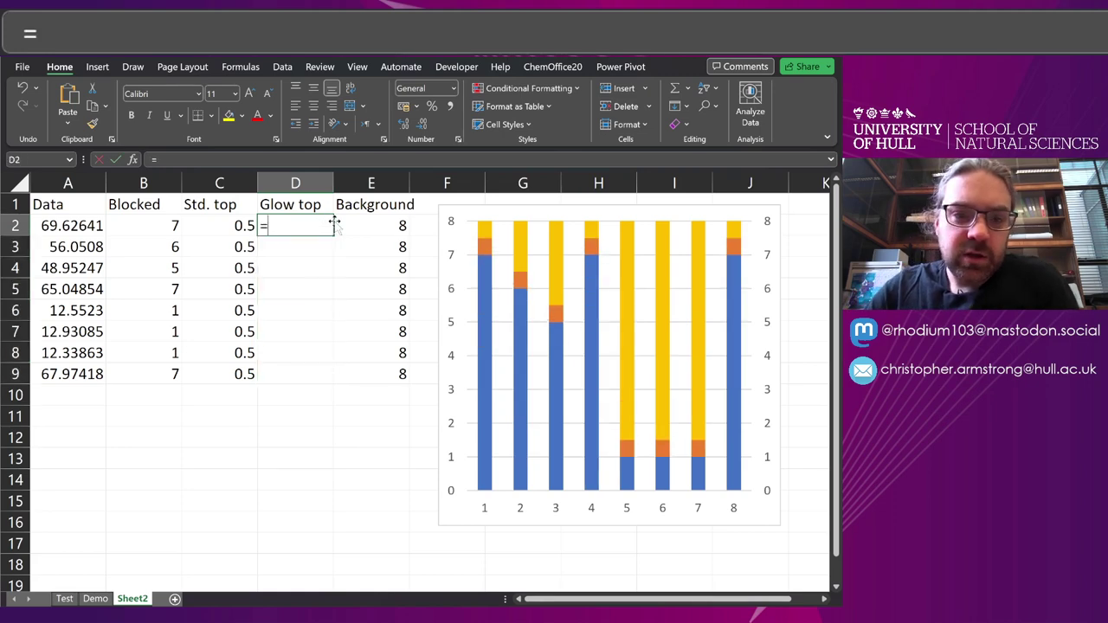
type("=IF")
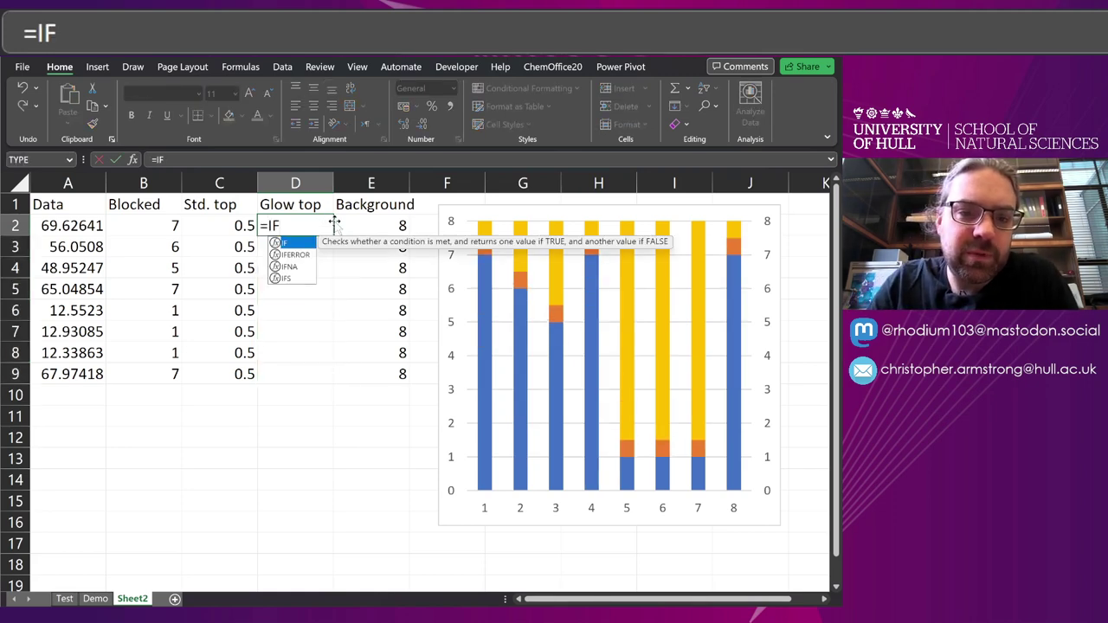
type("(")
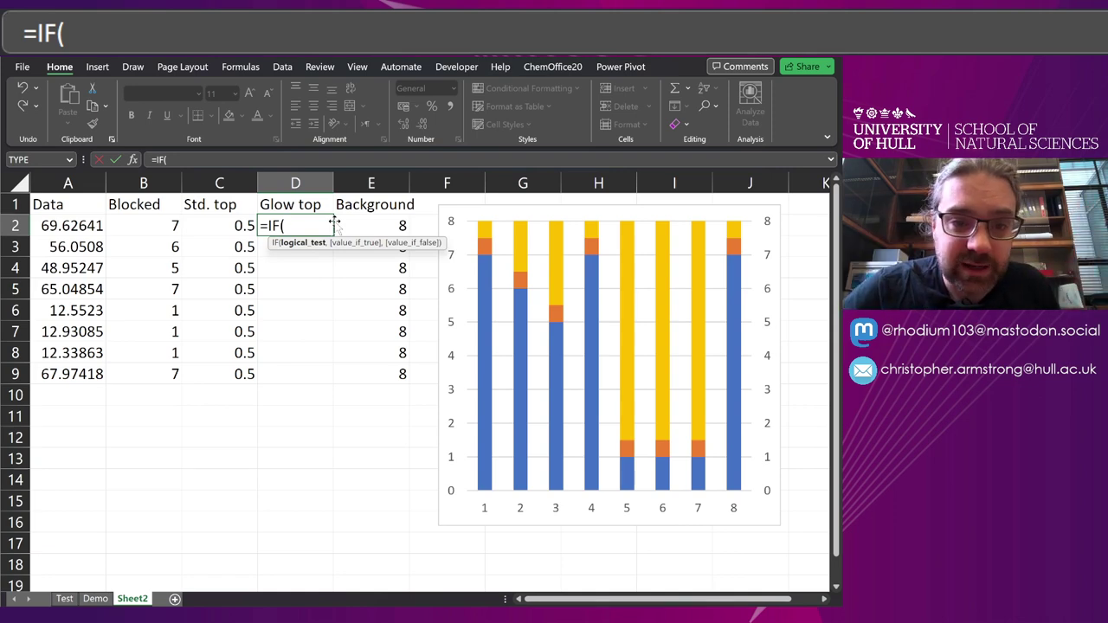
type("RANK")
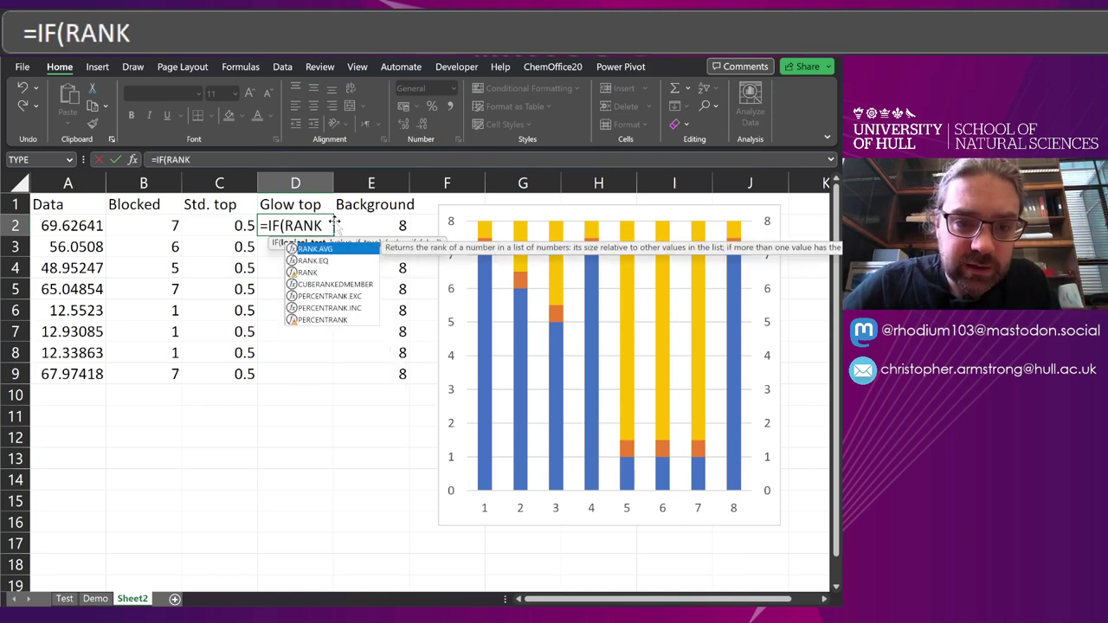
type(".EQ(")
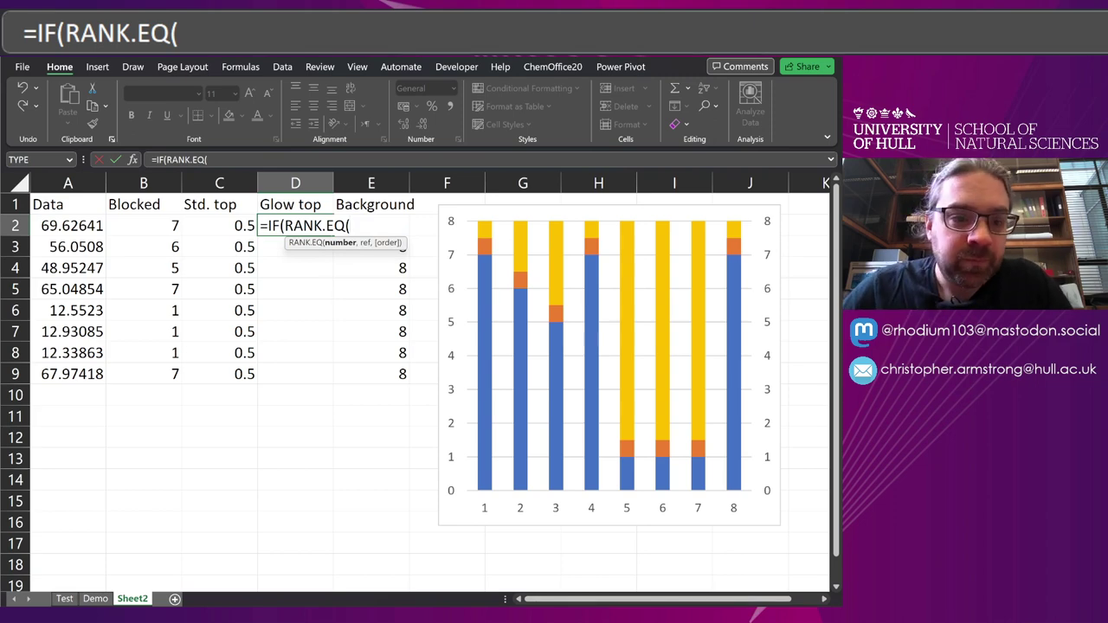
left_click(176, 225)
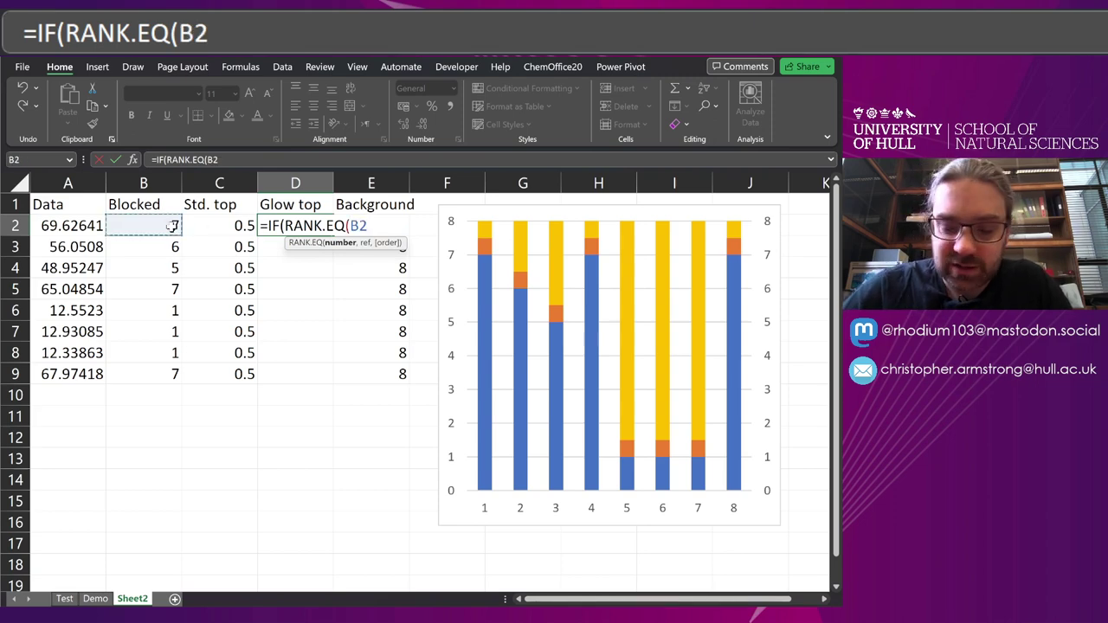
type("#")
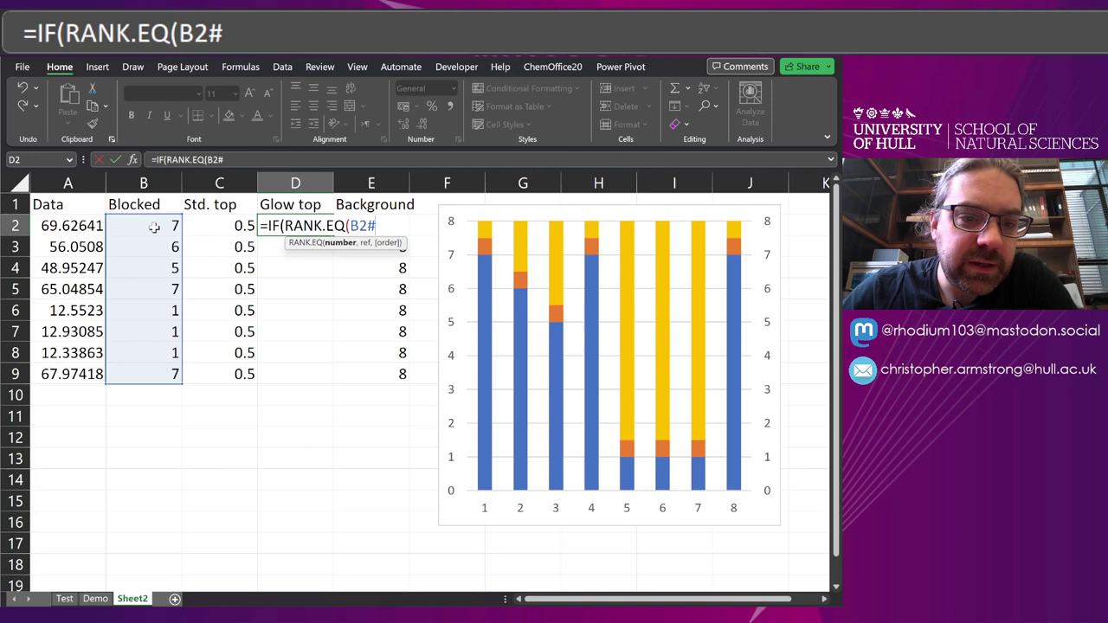
type(",")
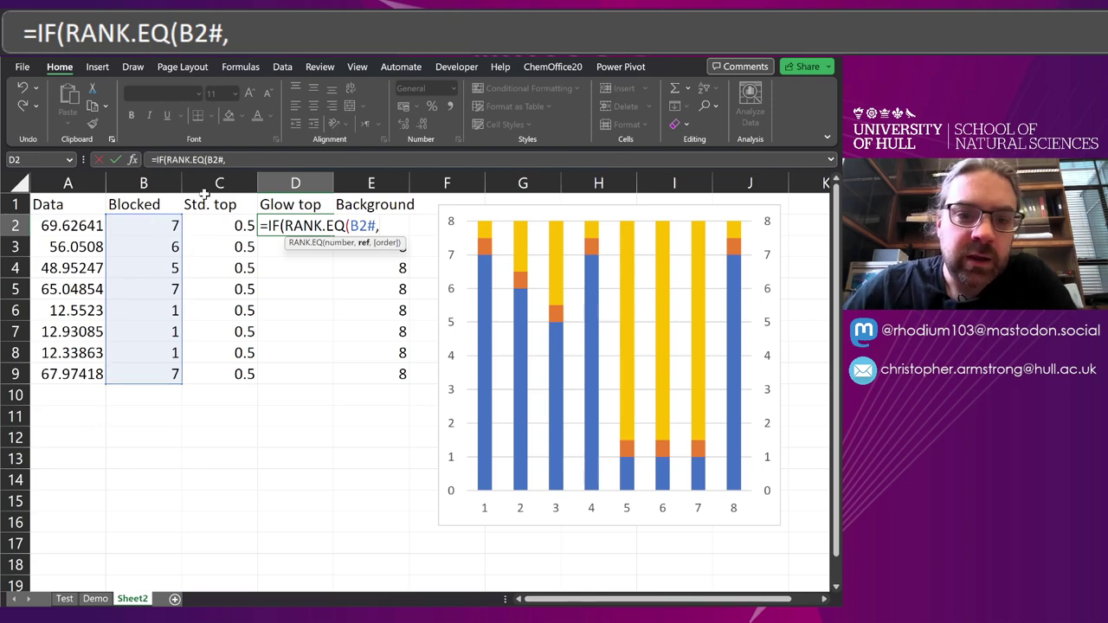
left_click(156, 226)
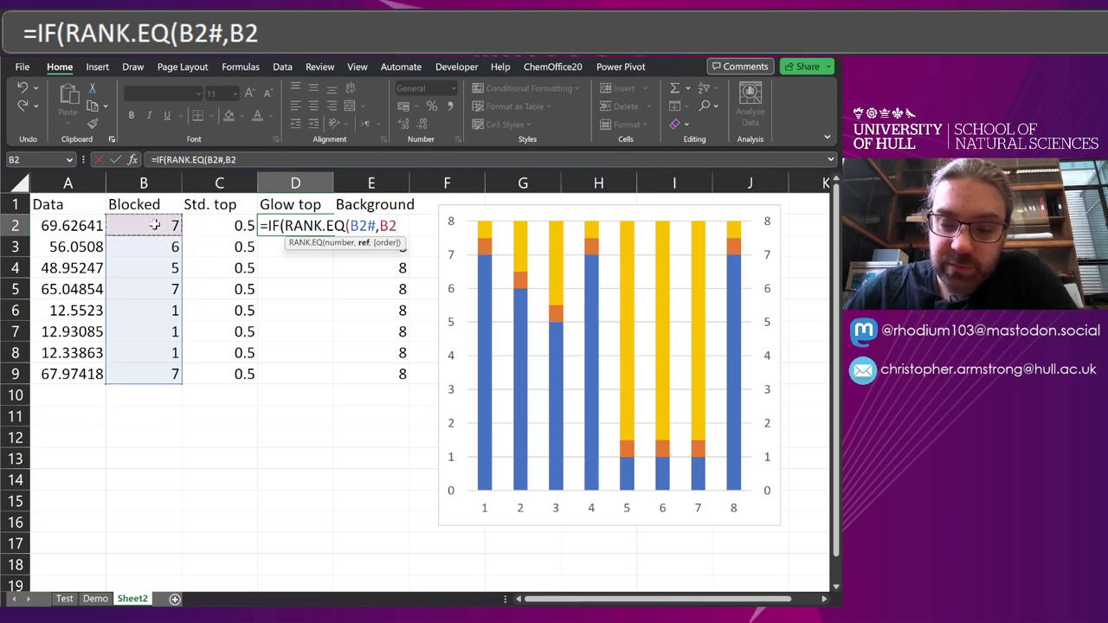
type("#")
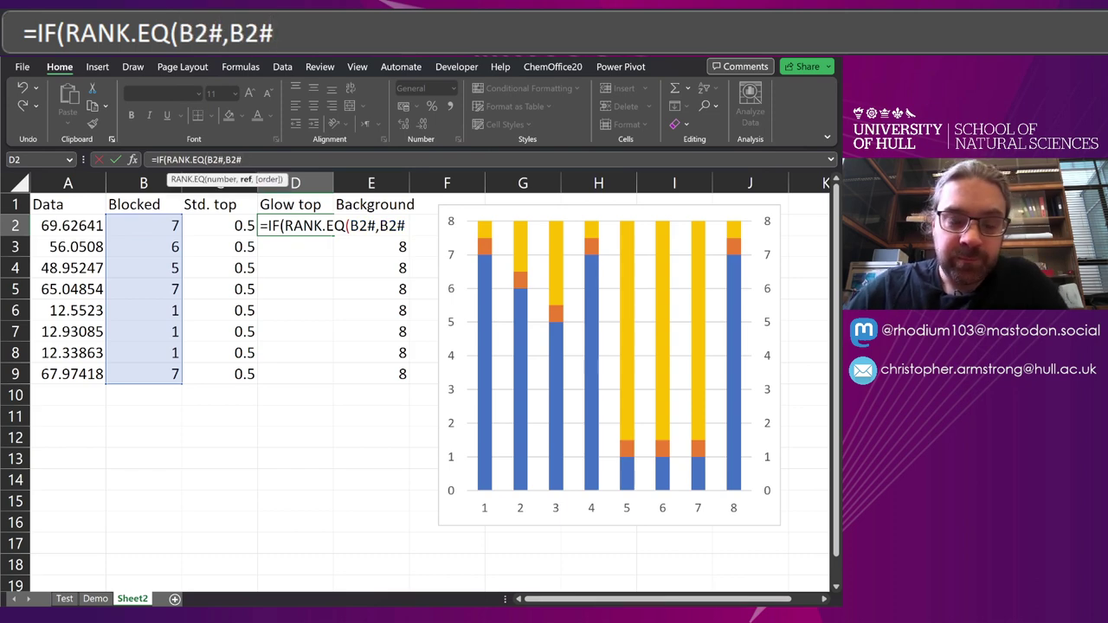
type(")")
key("BackSpace")
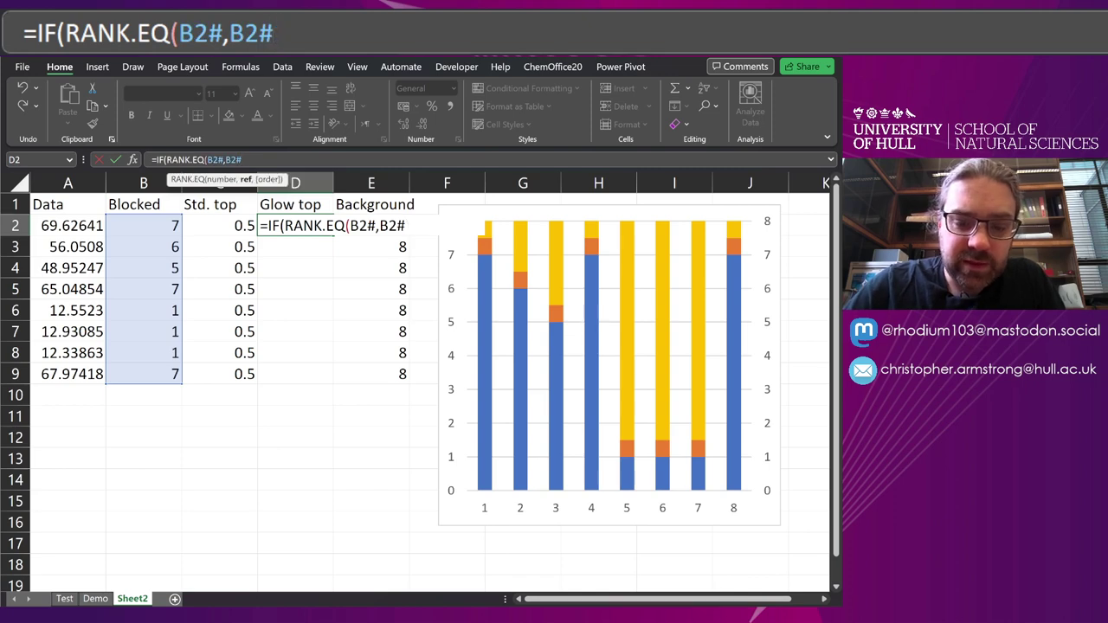
type(")=1,")
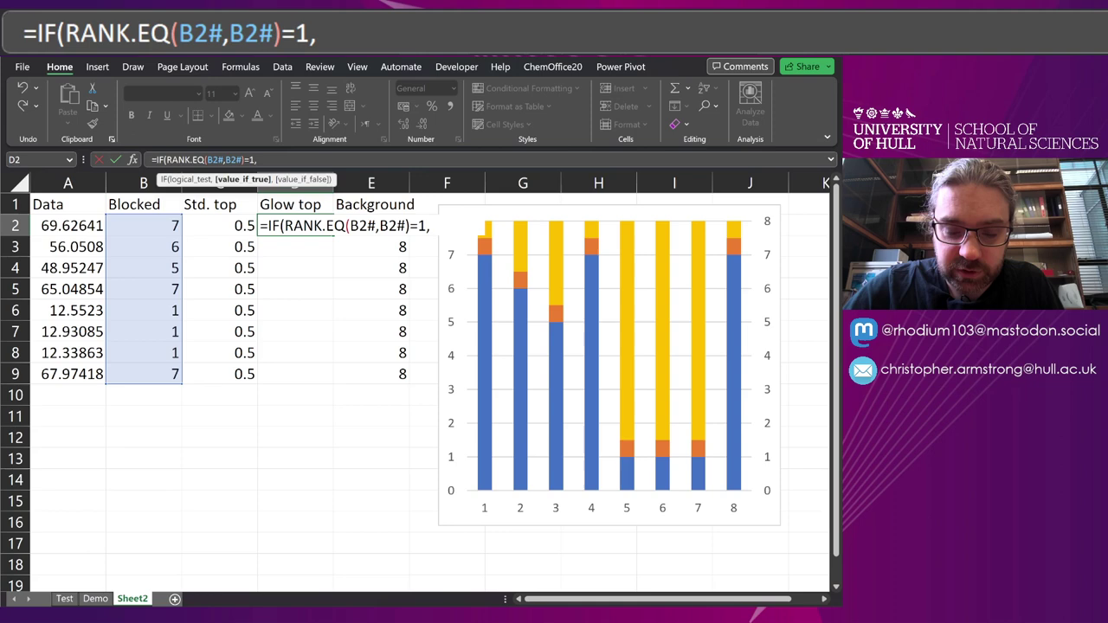
type("0.5,\"\")")
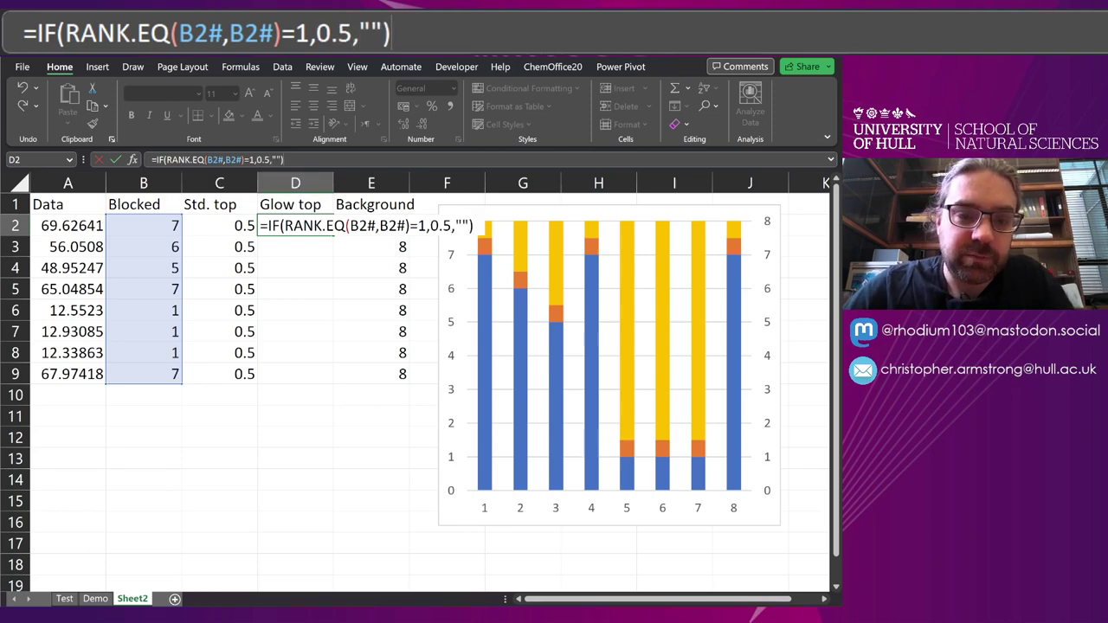
key("Return")
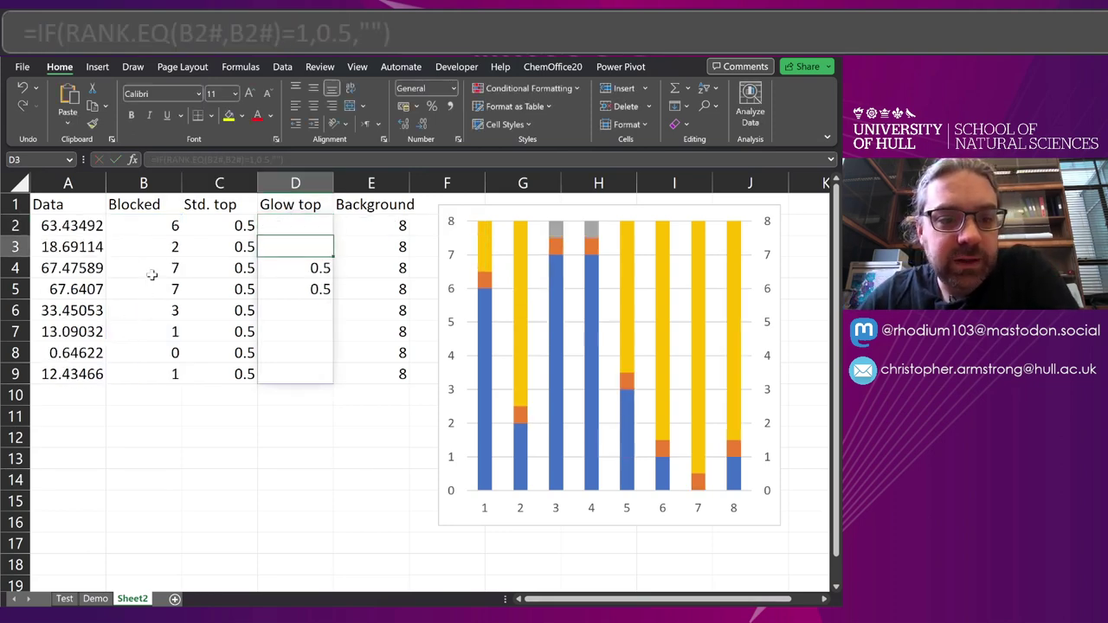
Copy the Glow top formula text from D2 into the Std. top cell C2.
left_click_drag(156, 267, 154, 286)
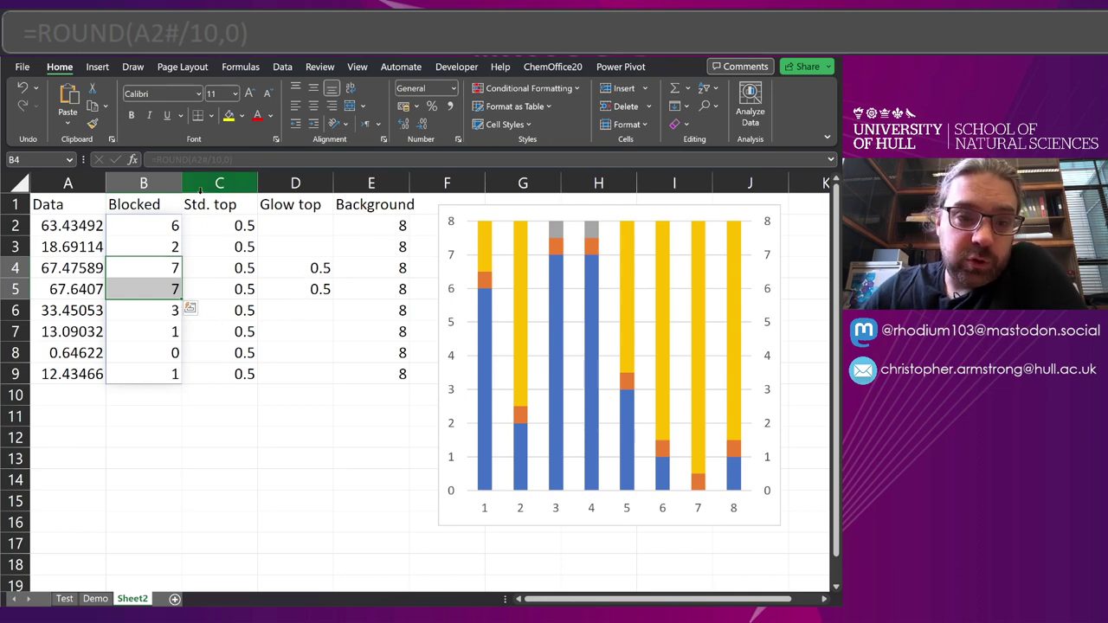
left_click(306, 227)
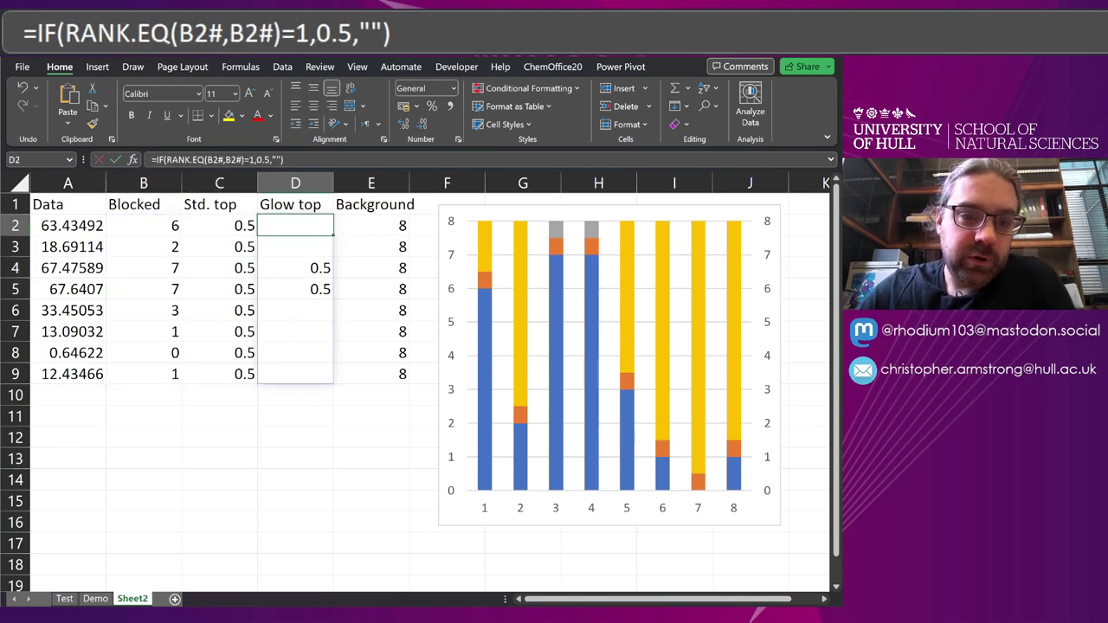
key("F2")
key("Escape")
left_click(242, 227)
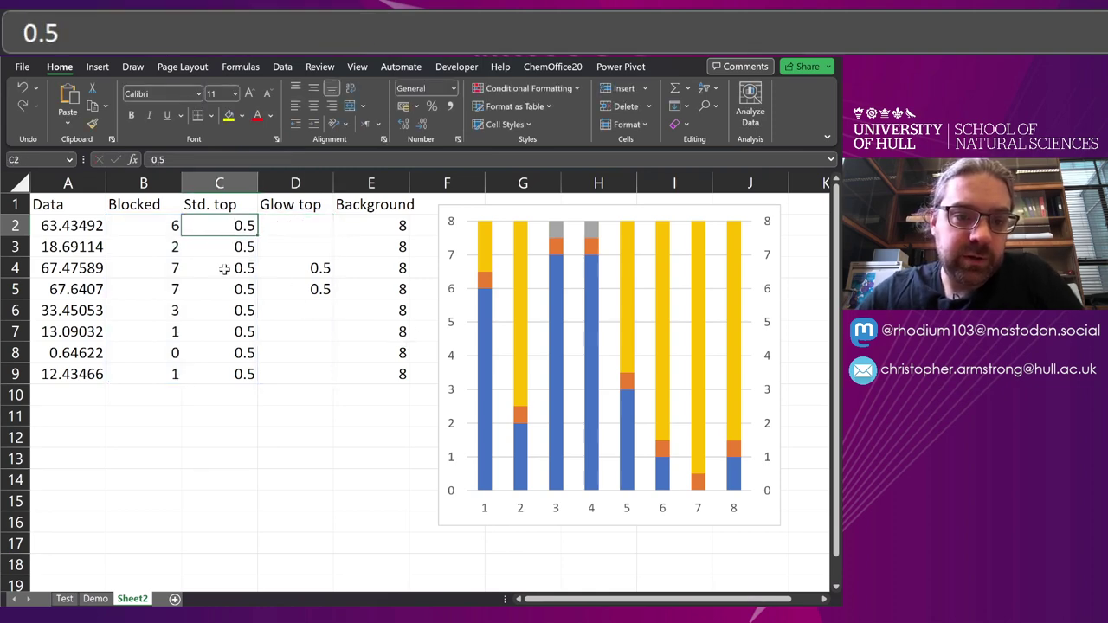
type("=IF(RANK.EQ(B2#,B2#)=1,0.5,\"\")")
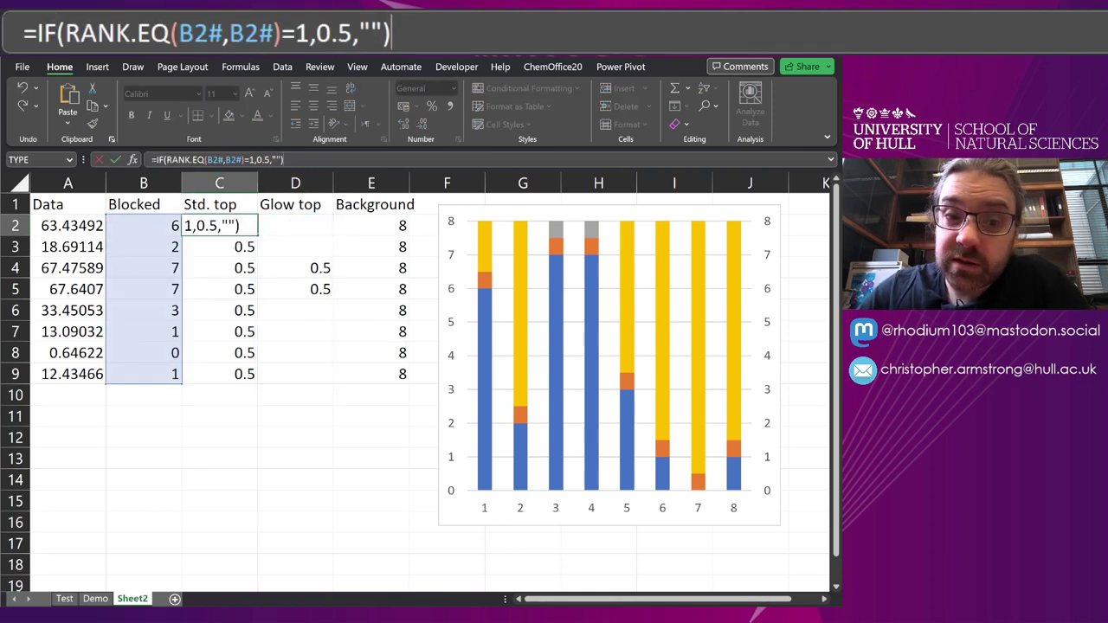
Swap the outcomes in C2 to make =IF(RANK.EQ(B2#,B2#)=1,"",0.5), and clear the fixed Std. top values from C3:C9.
key("Left")
key("Left")
key("Left")
key("Left")
key("Left")
key("Left")
key("Left")
key("Delete")
key("Delete")
key("Delete")
key("Delete")
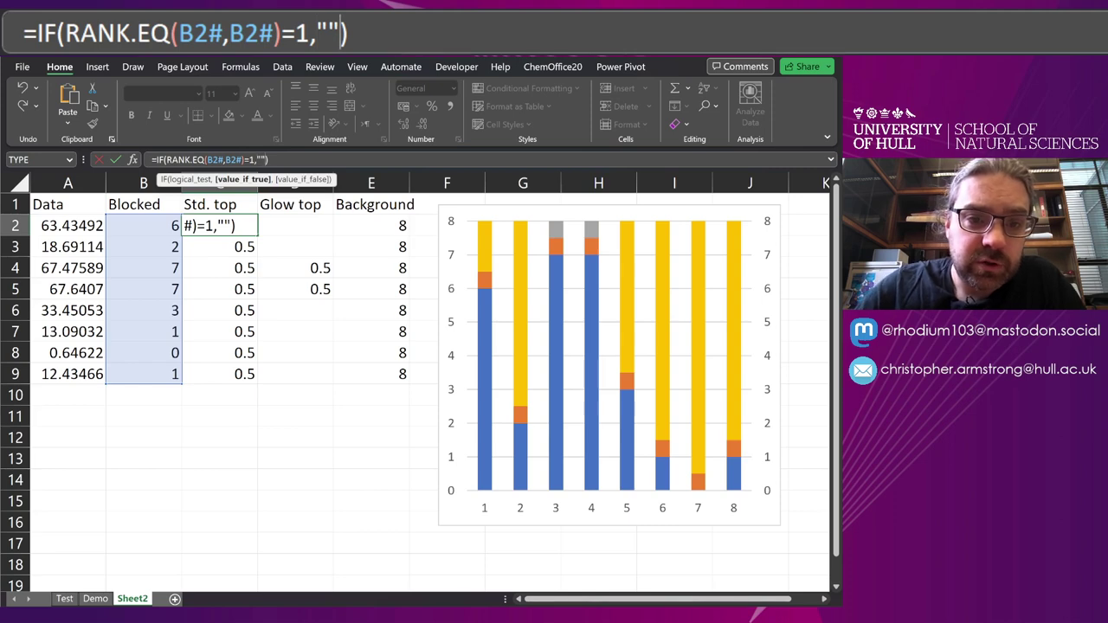
key("Right")
key("Right")
type(",0.5")
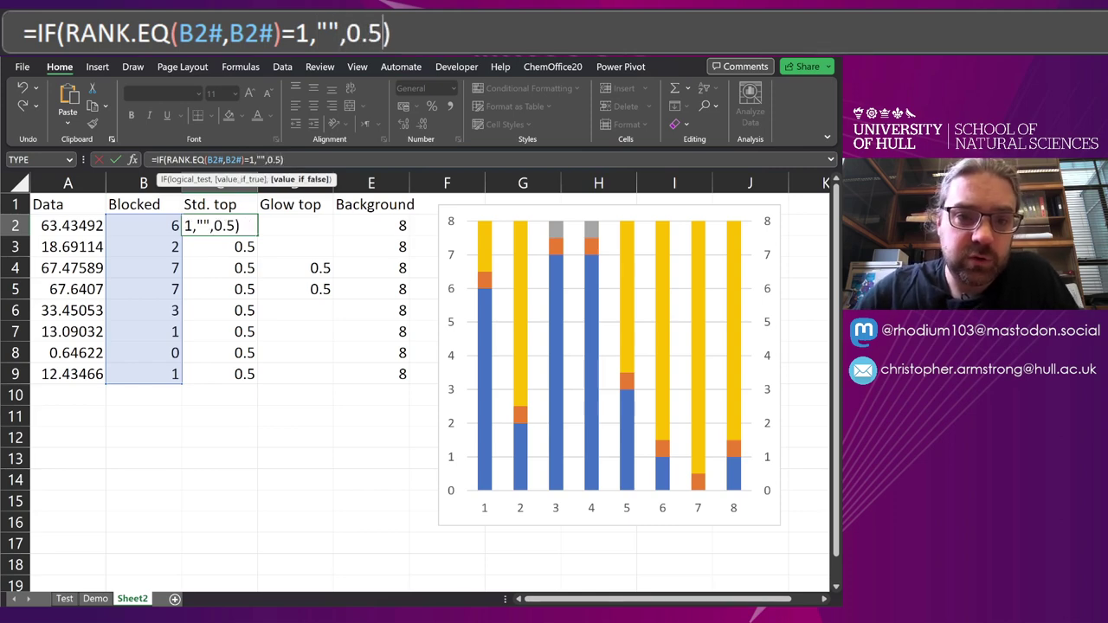
key("Return")
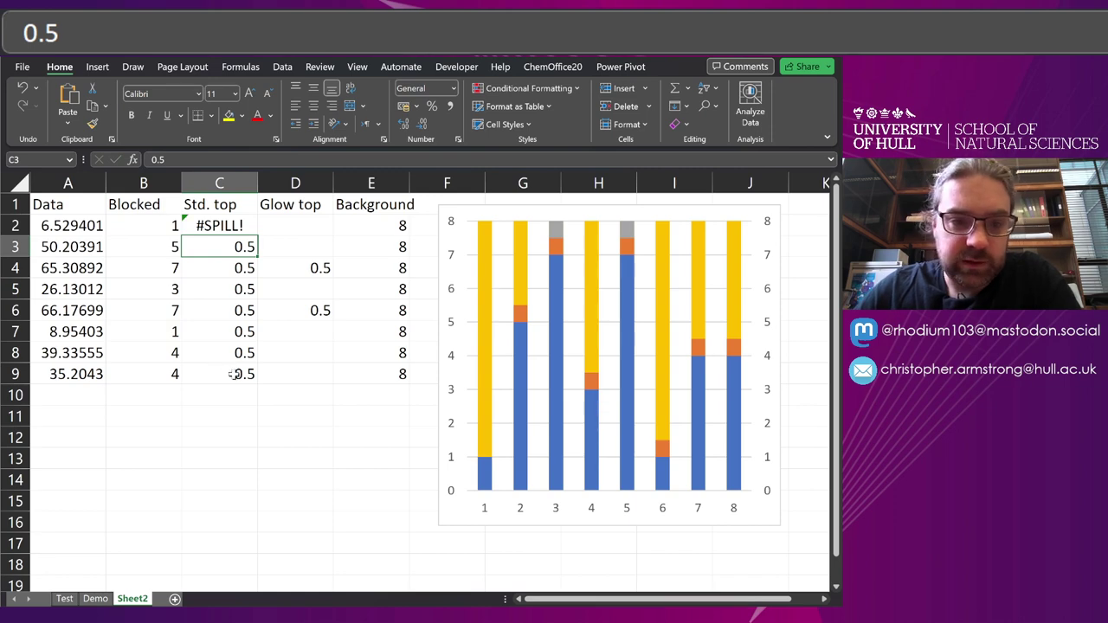
left_click(249, 372, "shift")
key("Delete")
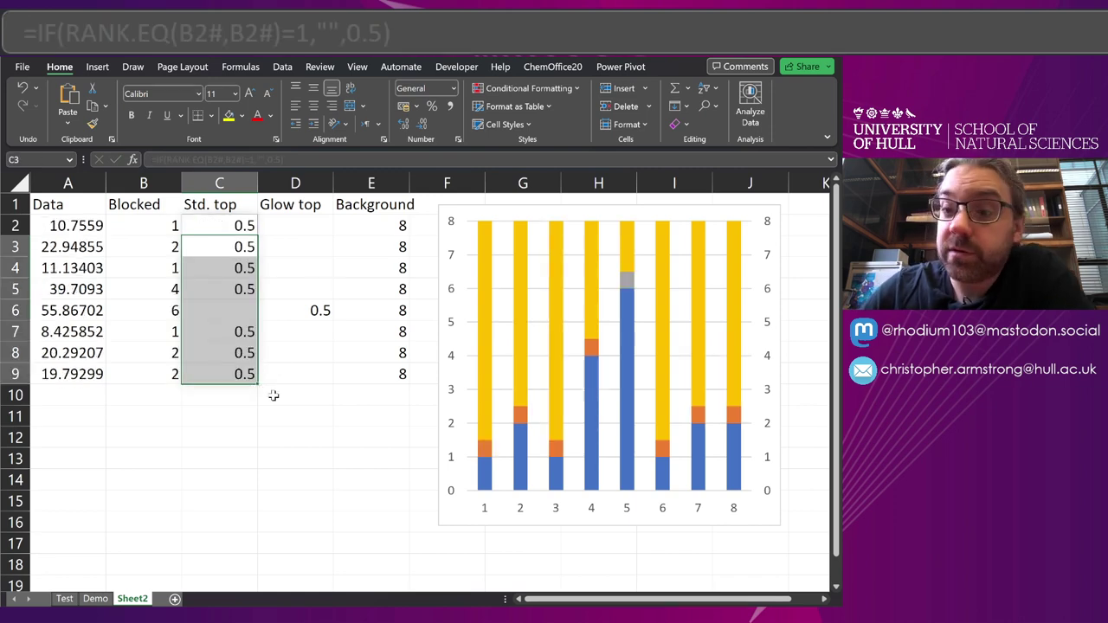
Recalculate the random data and check which column the Glow top series marks in the chart.
left_click(274, 393)
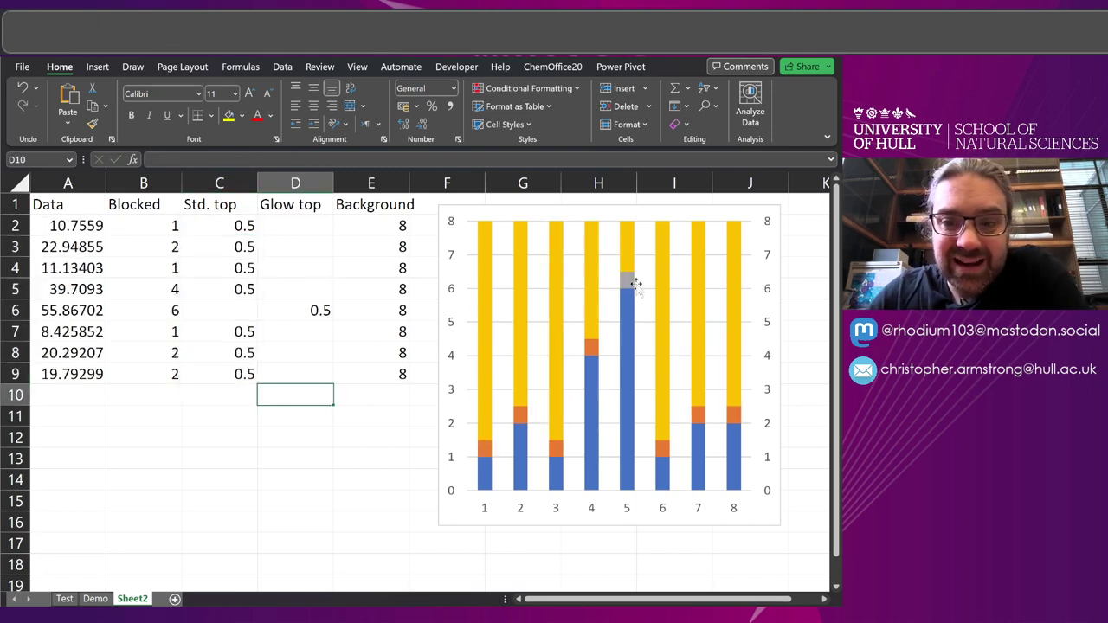
left_click(597, 298)
left_click(589, 342)
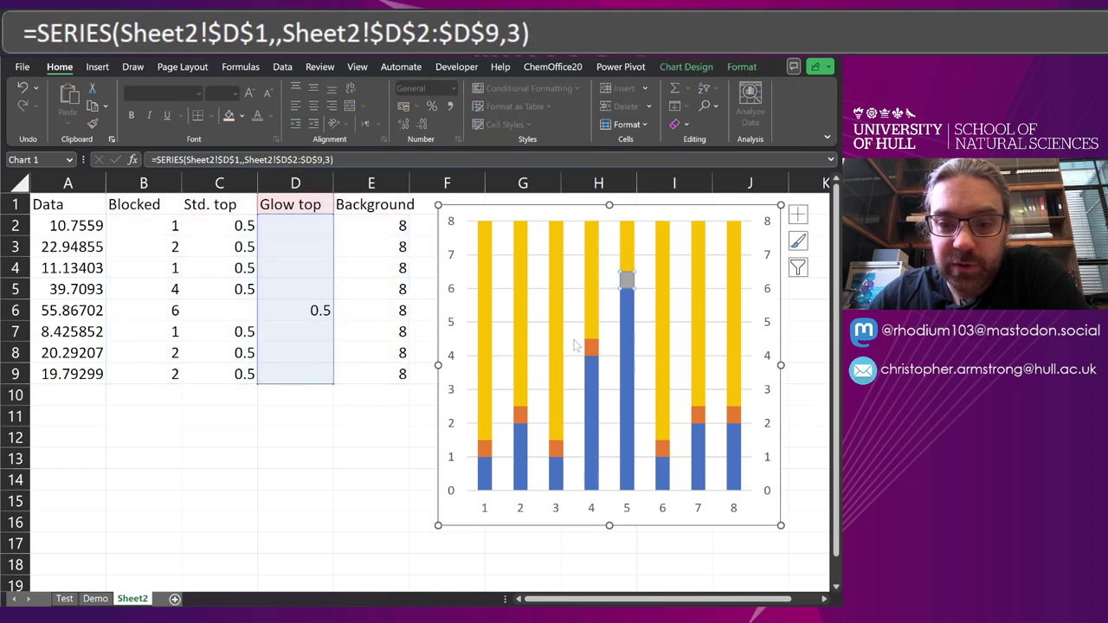
left_click(555, 447)
left_click(298, 437)
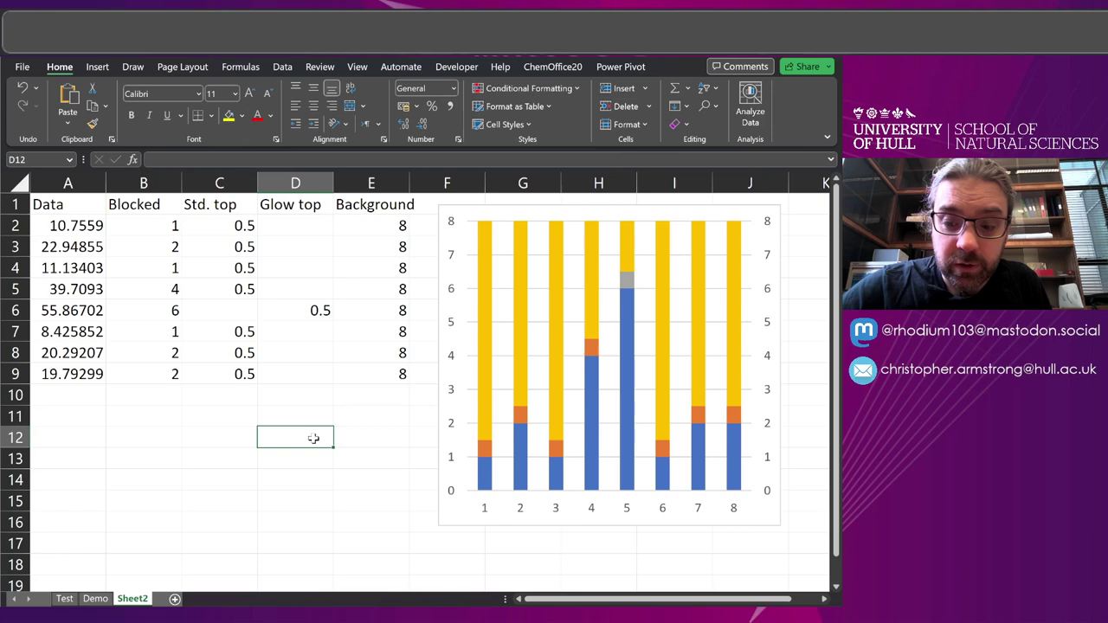
key("Return")
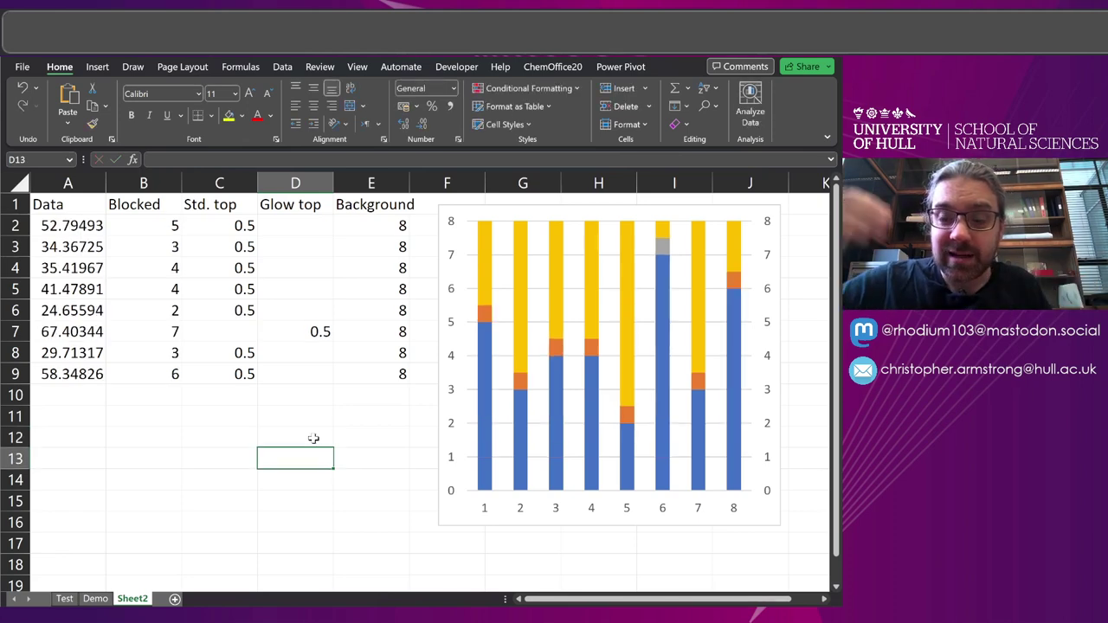
left_click(675, 261)
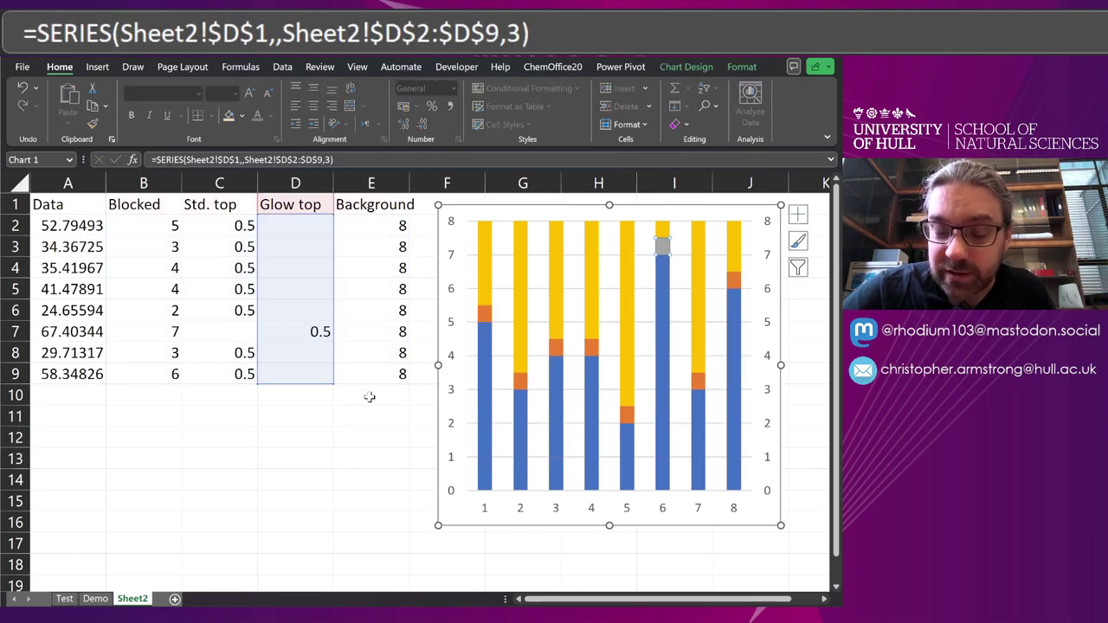
left_click(366, 438)
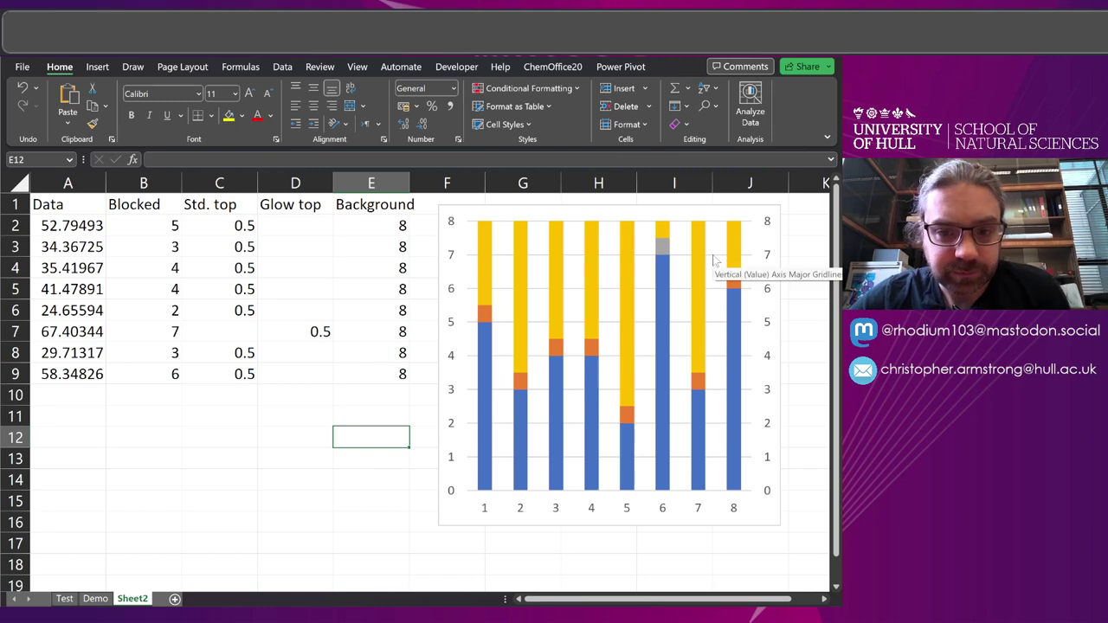
Remove the chart's horizontal gridlines and fill the chart area with black.
left_click(716, 258)
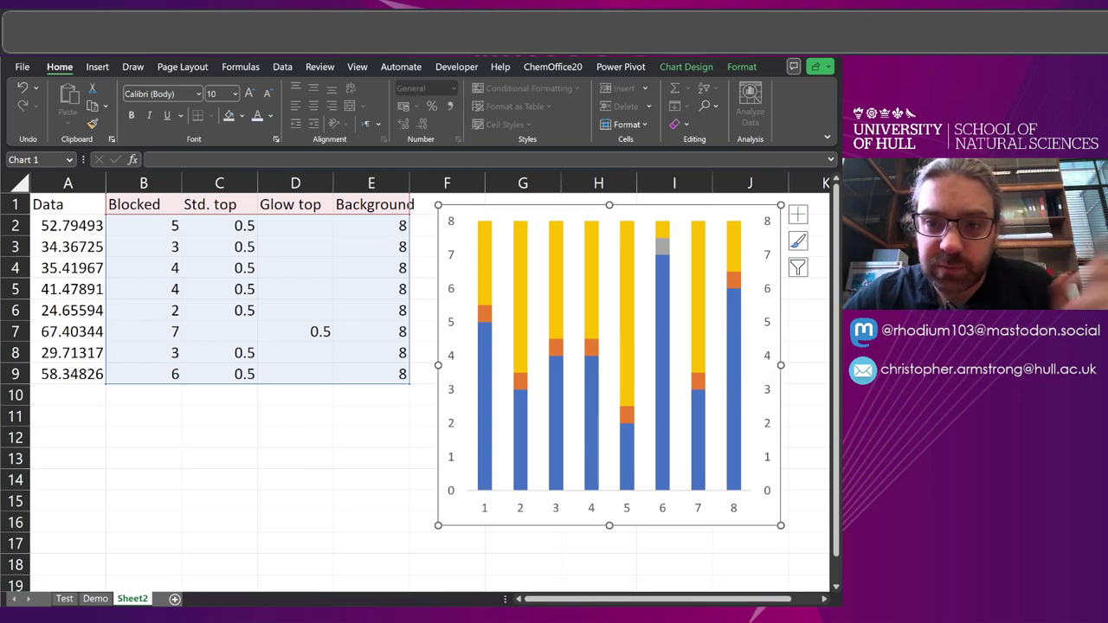
left_click(728, 65)
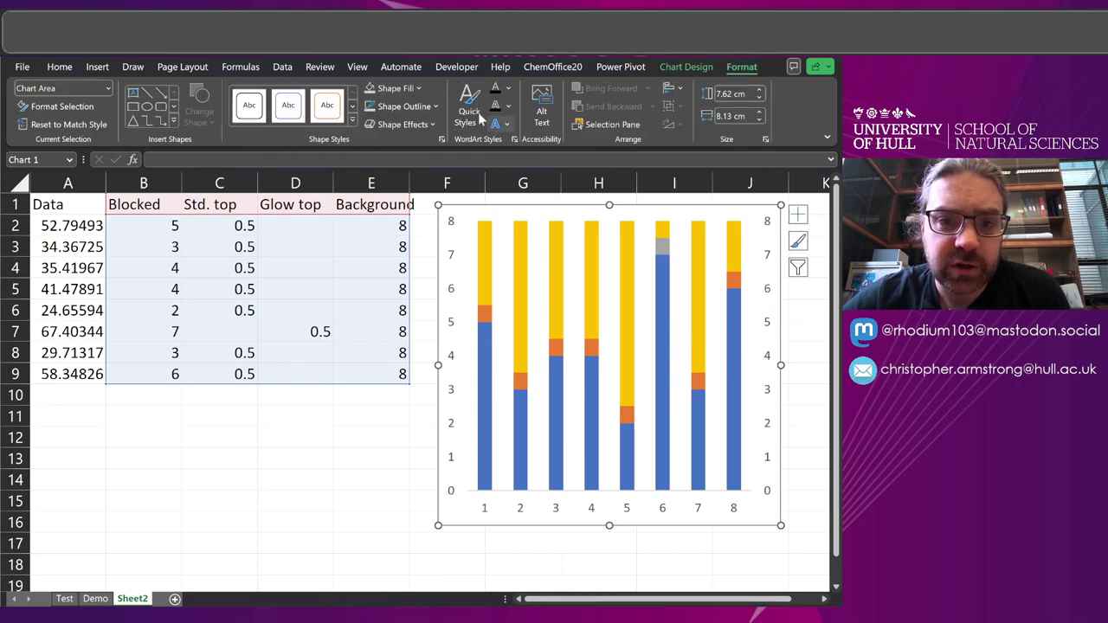
left_click(406, 87)
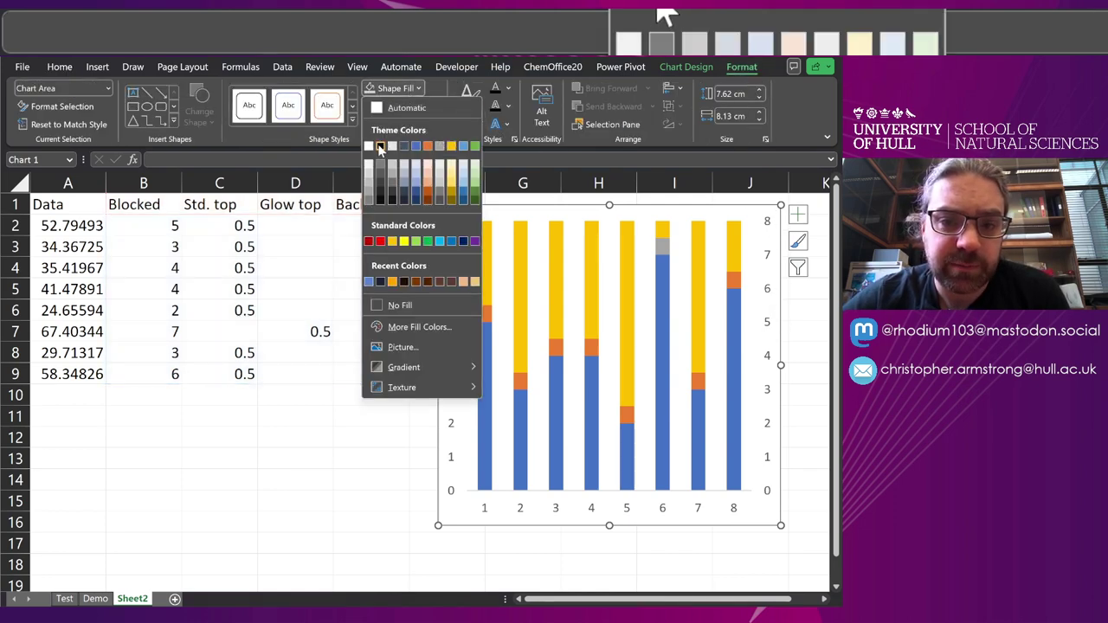
left_click(381, 147)
left_click(320, 472)
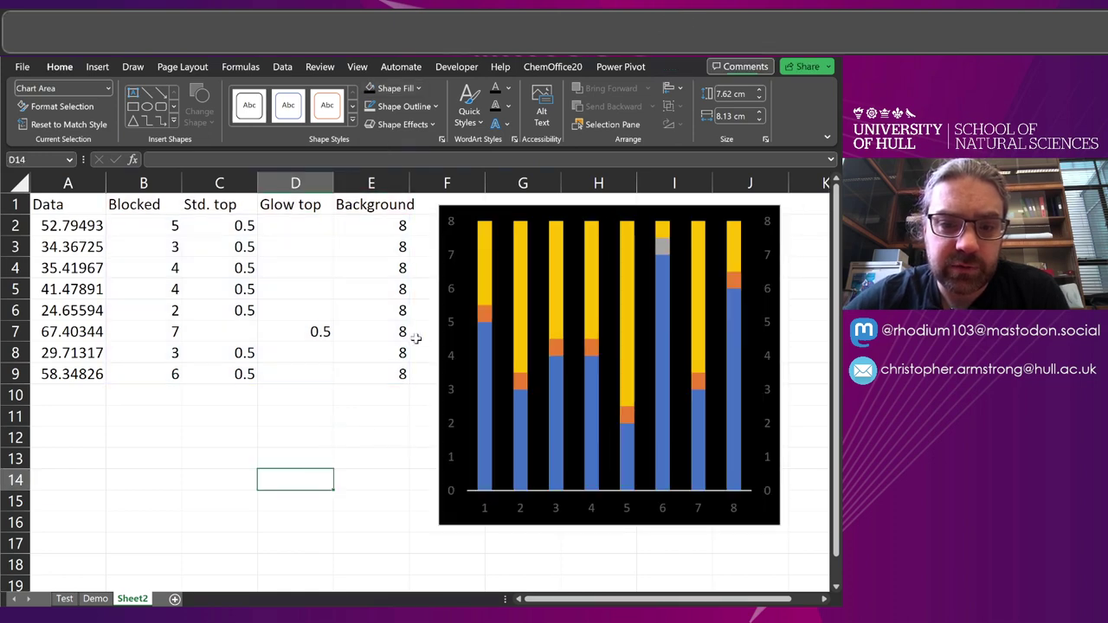
Set the gap width of the Background series to 0%.
mouse_move(485, 246)
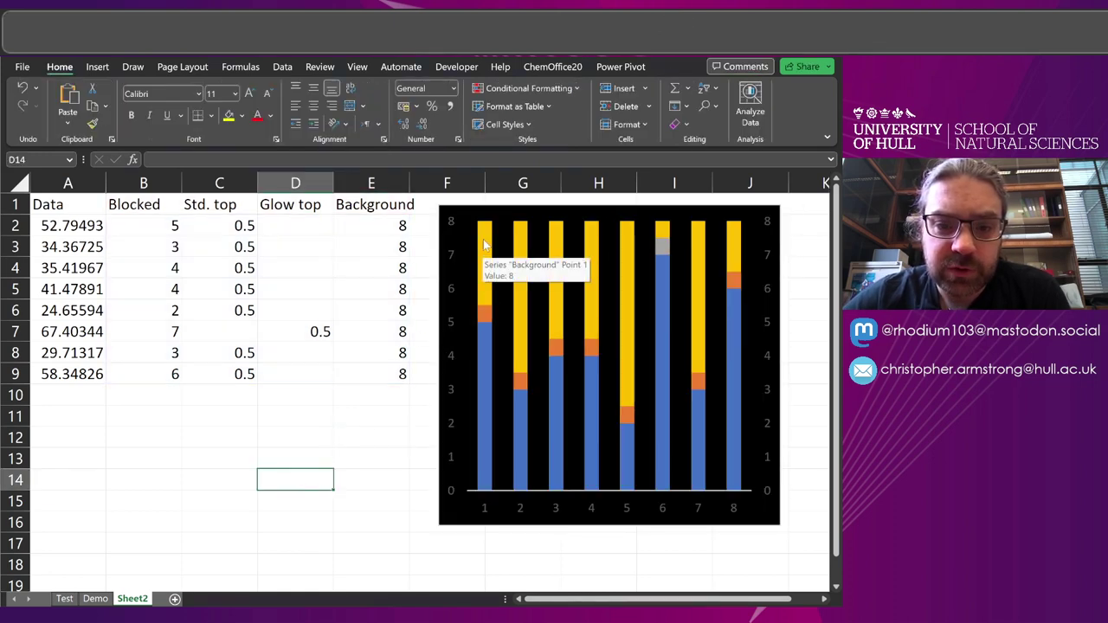
left_click(485, 245)
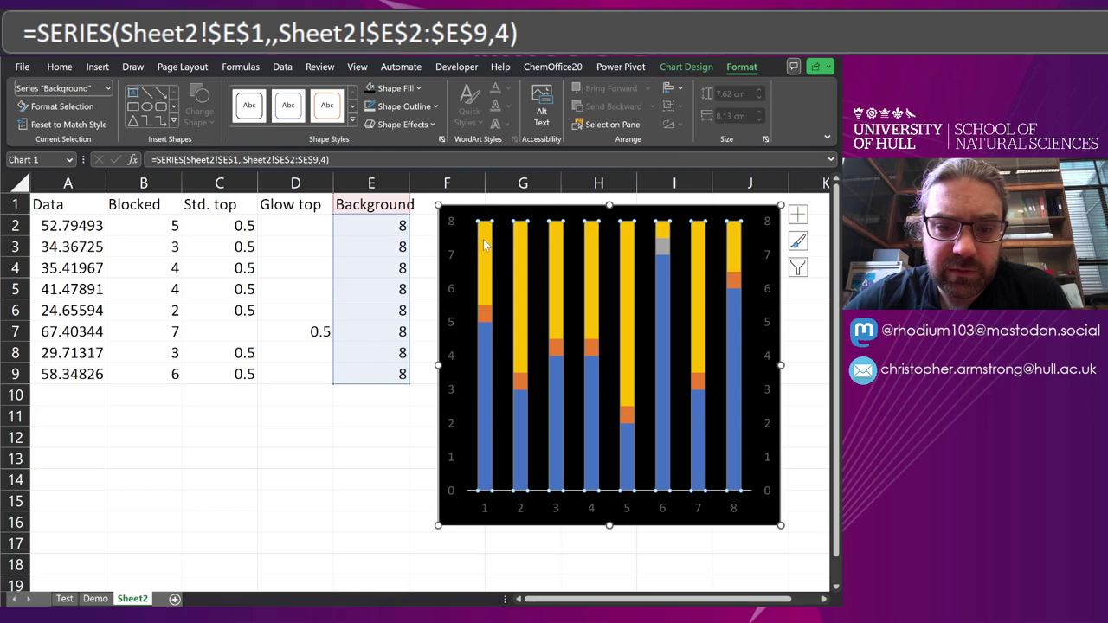
right_click(486, 245)
left_click(551, 398)
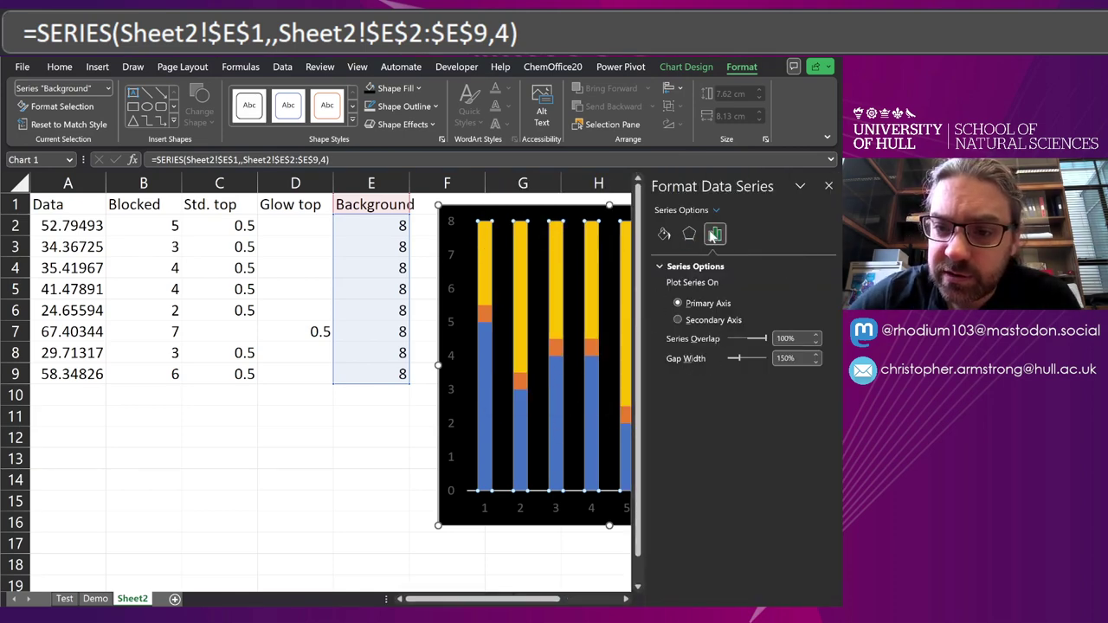
left_click(730, 358)
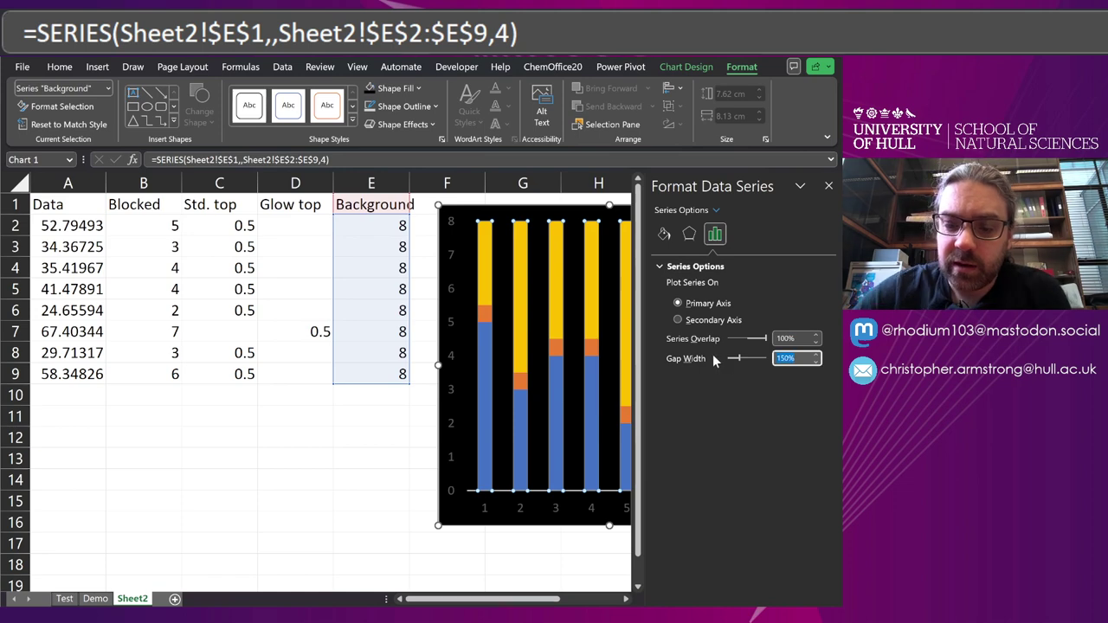
type("0")
key("Return")
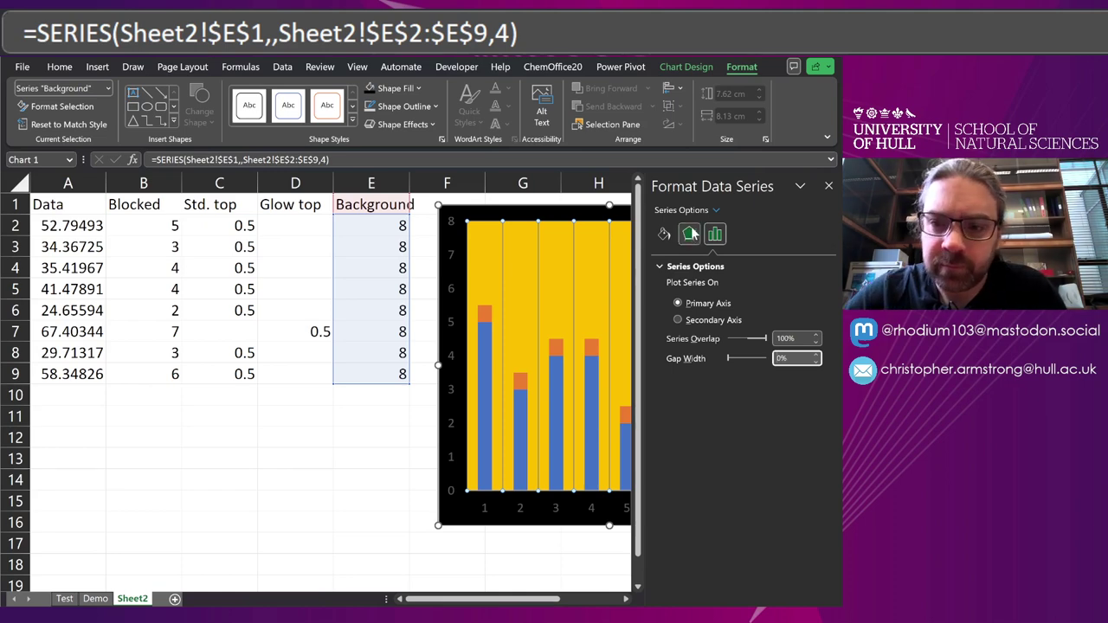
Set the gap width of the Blocked series on the secondary axis to 0% and close its formatting options.
left_click(490, 355)
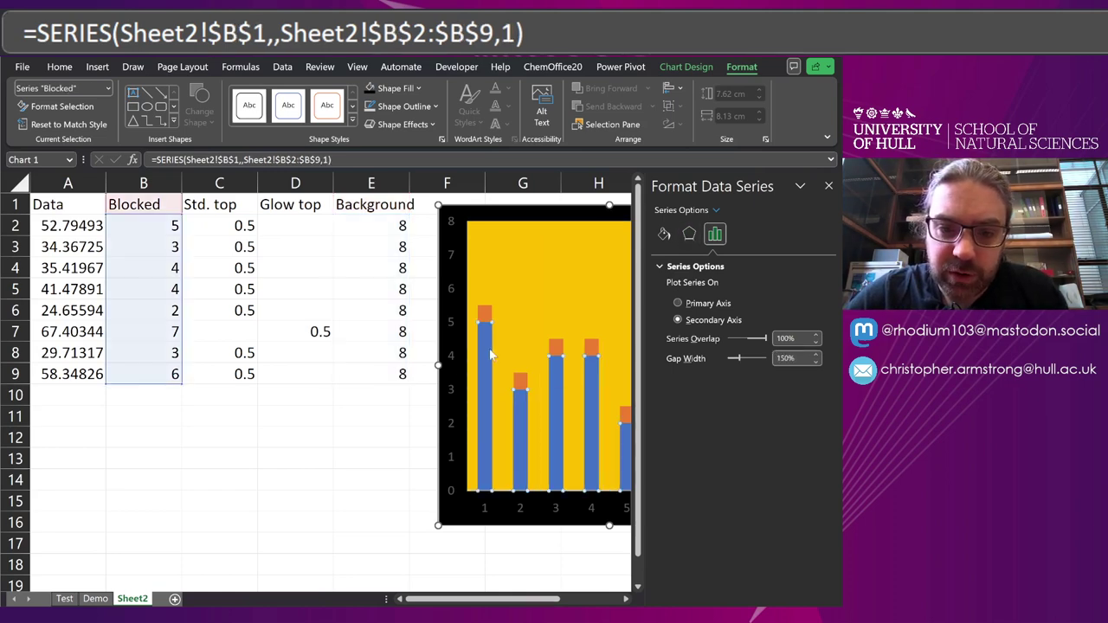
double_click(786, 359)
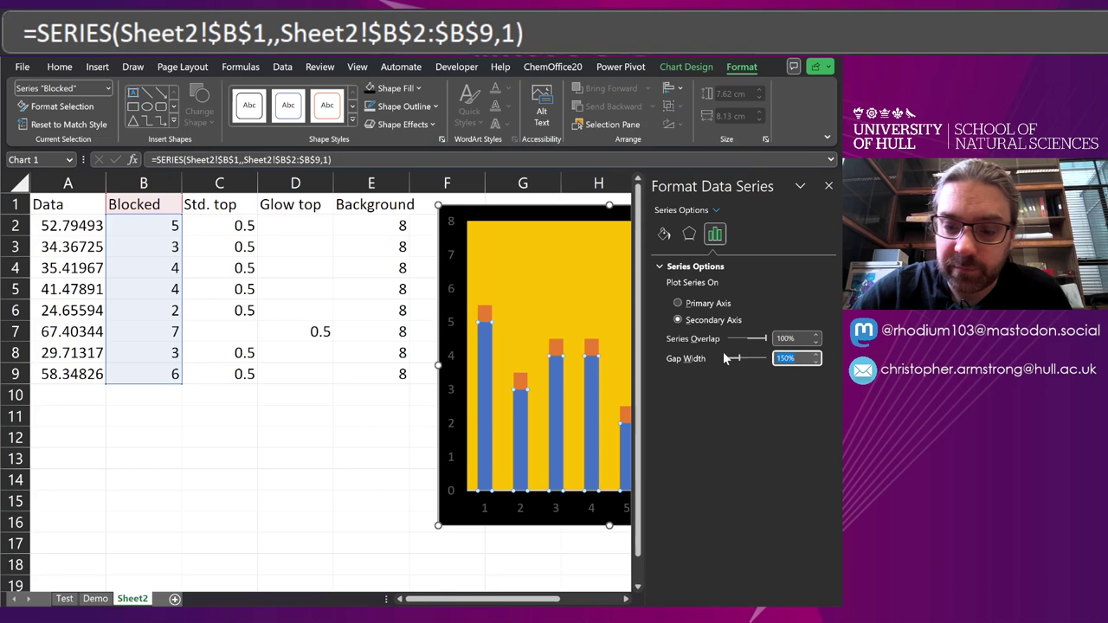
type("0")
key("Return")
left_click(827, 187)
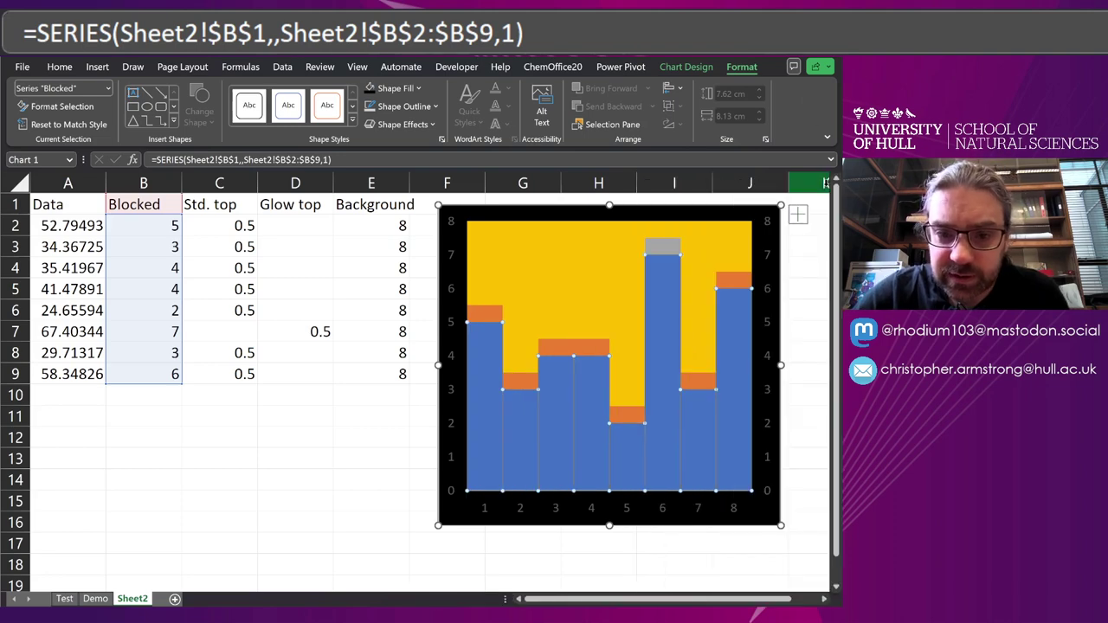
left_click(684, 560)
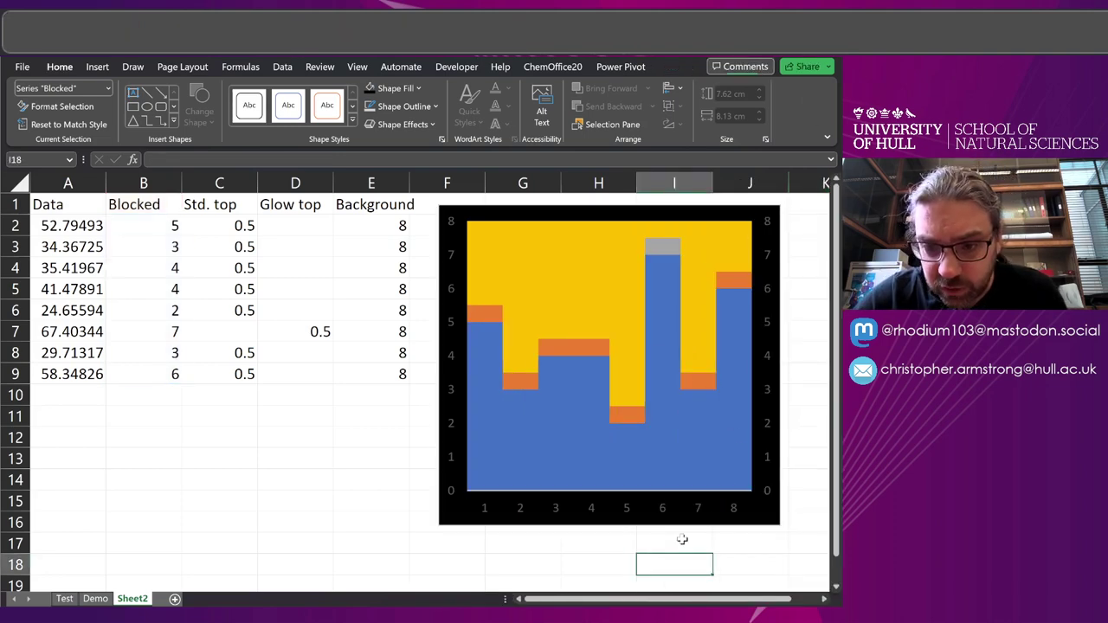
Recalculate the random data to check how the gapless columns respond.
left_click(311, 501)
key("Return")
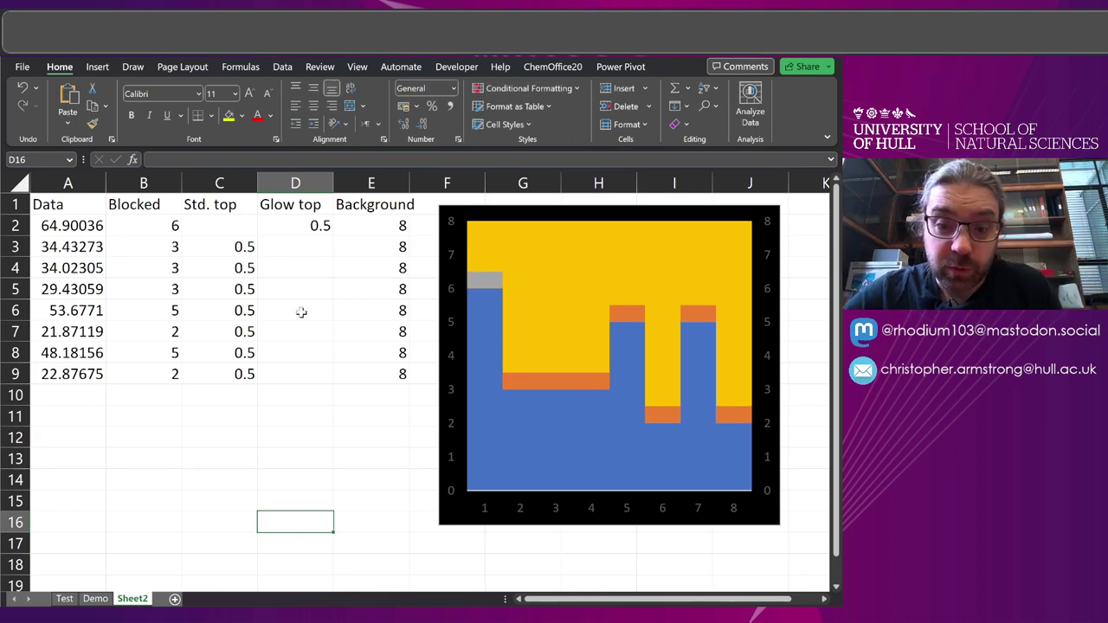
left_click(275, 400)
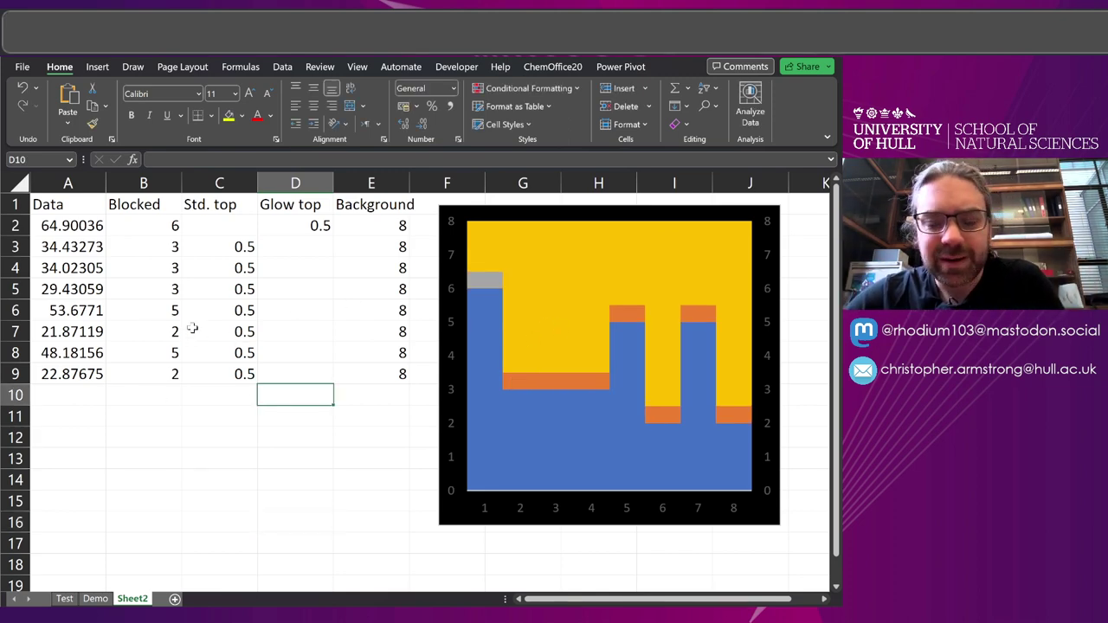
Draw a rounded rectangle below the data table and set its size to 2 cm by 2 cm.
left_click(96, 68)
left_click(178, 104)
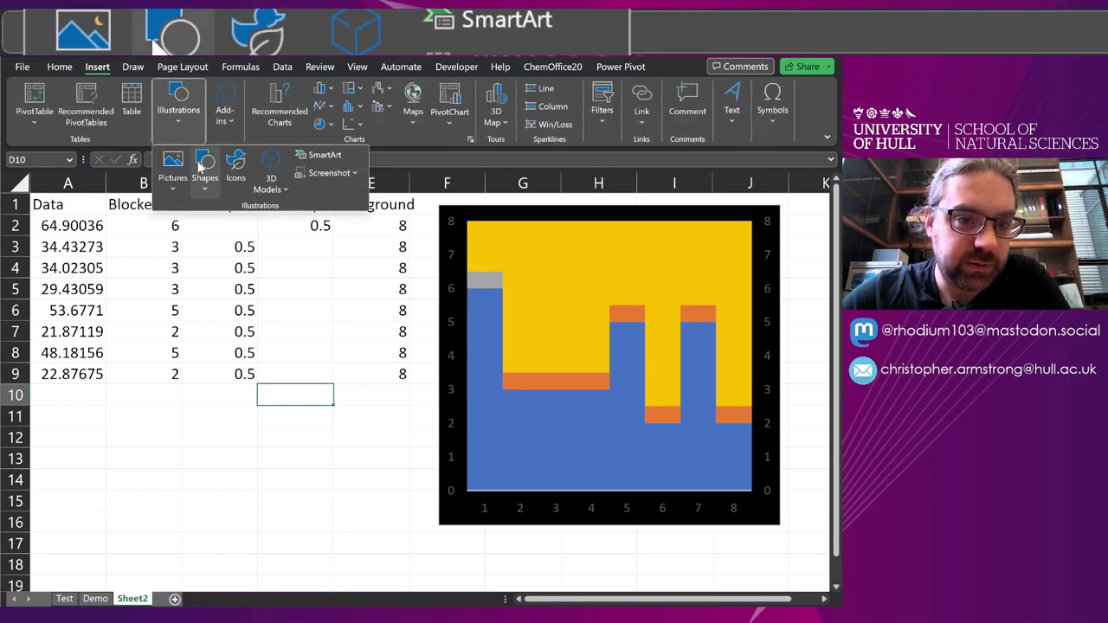
left_click(206, 172)
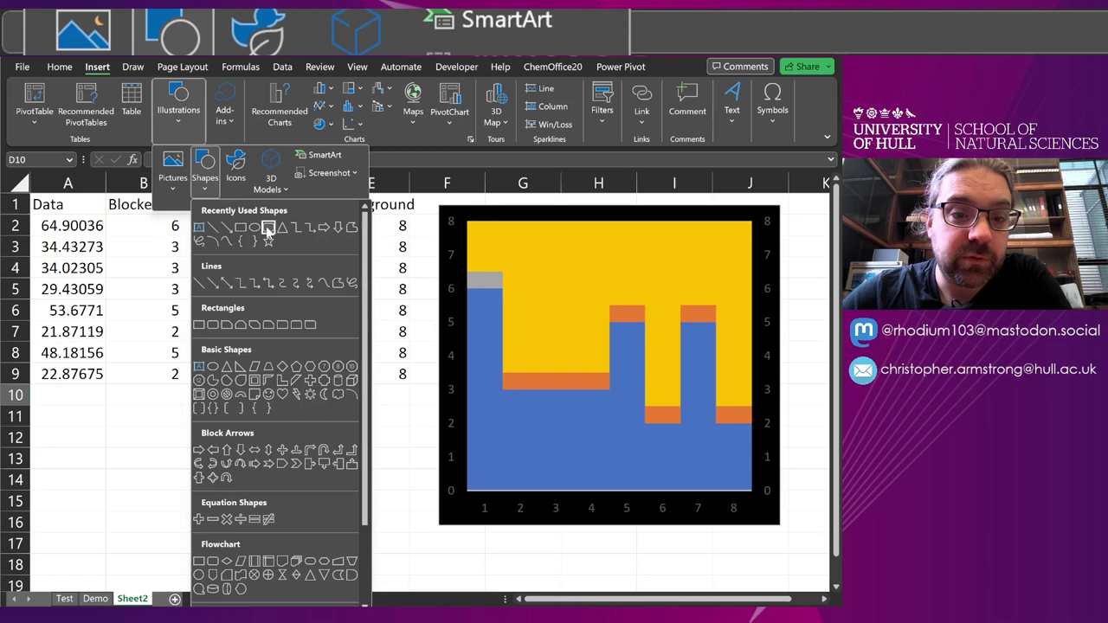
left_click(267, 227)
left_click_drag(177, 399, 262, 496)
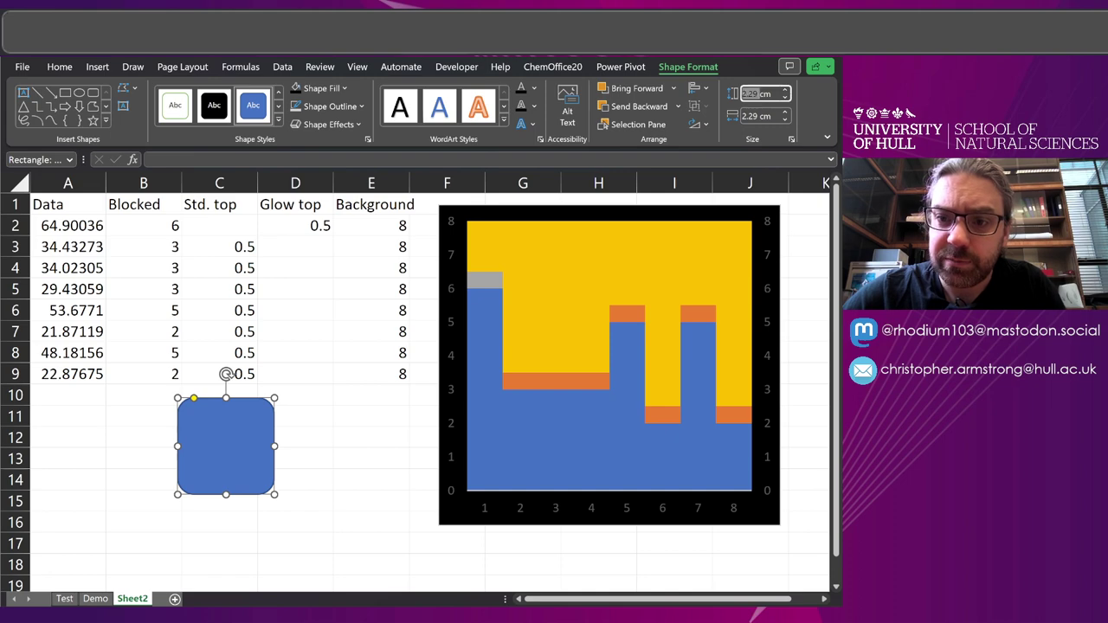
type("2")
key("Tab")
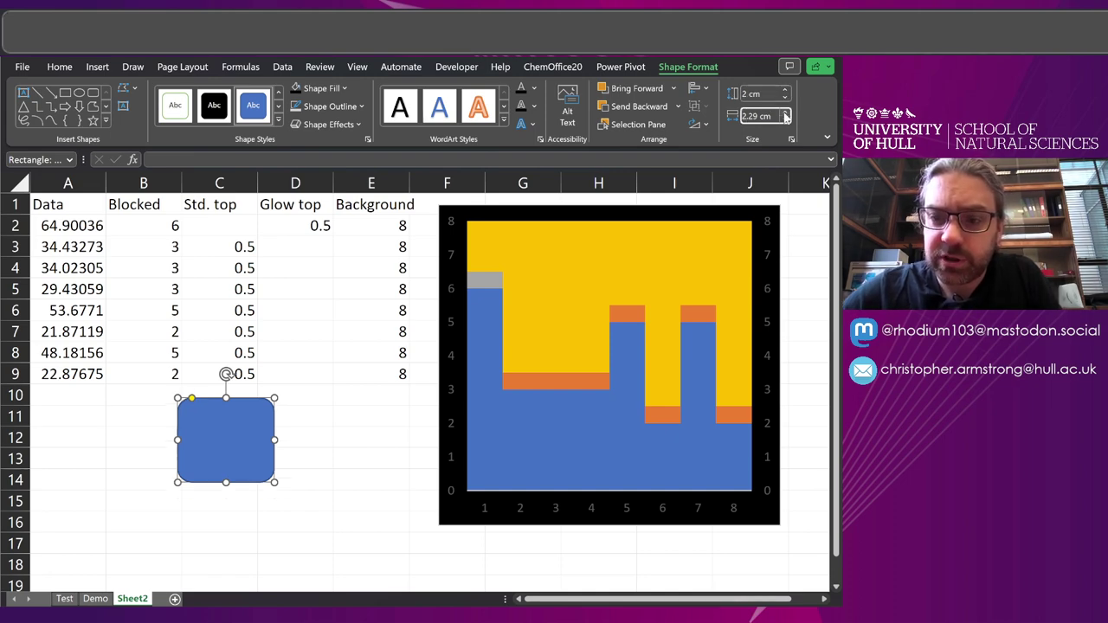
key("Return")
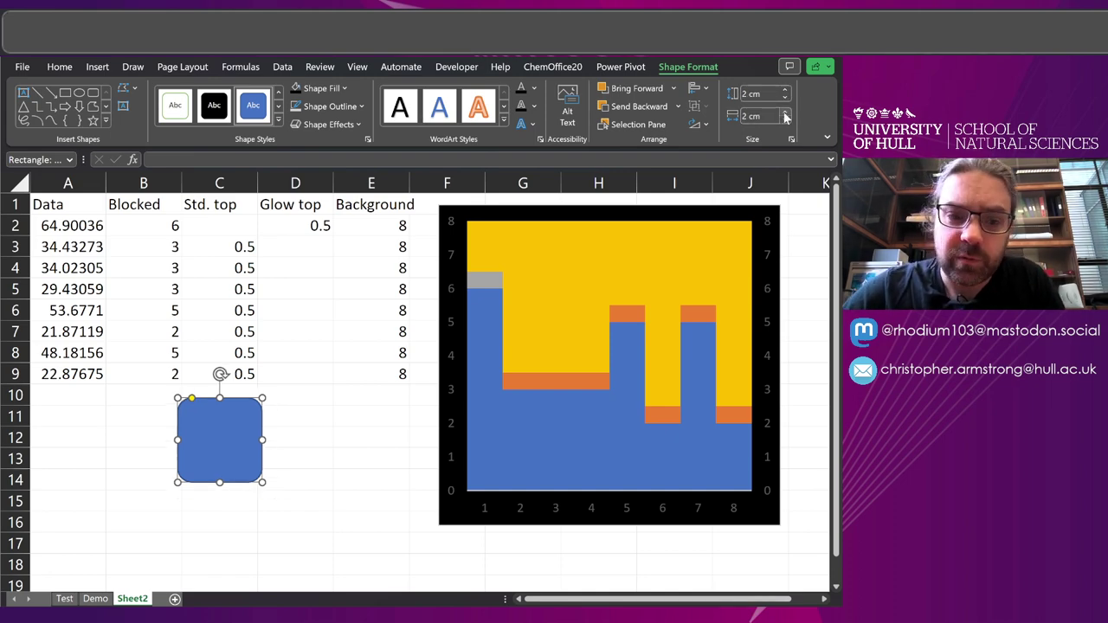
Move the rounded square beneath the Data and Blocked columns and give it a dark blue fill with a black outline.
left_click_drag(222, 441, 104, 433)
left_click(251, 436)
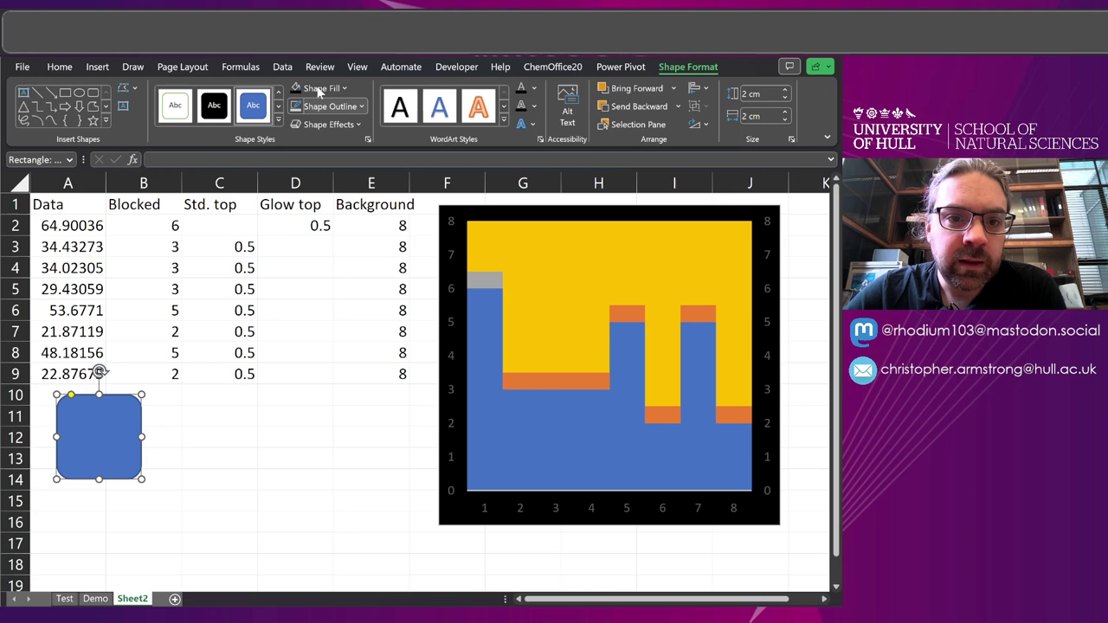
left_click(344, 89)
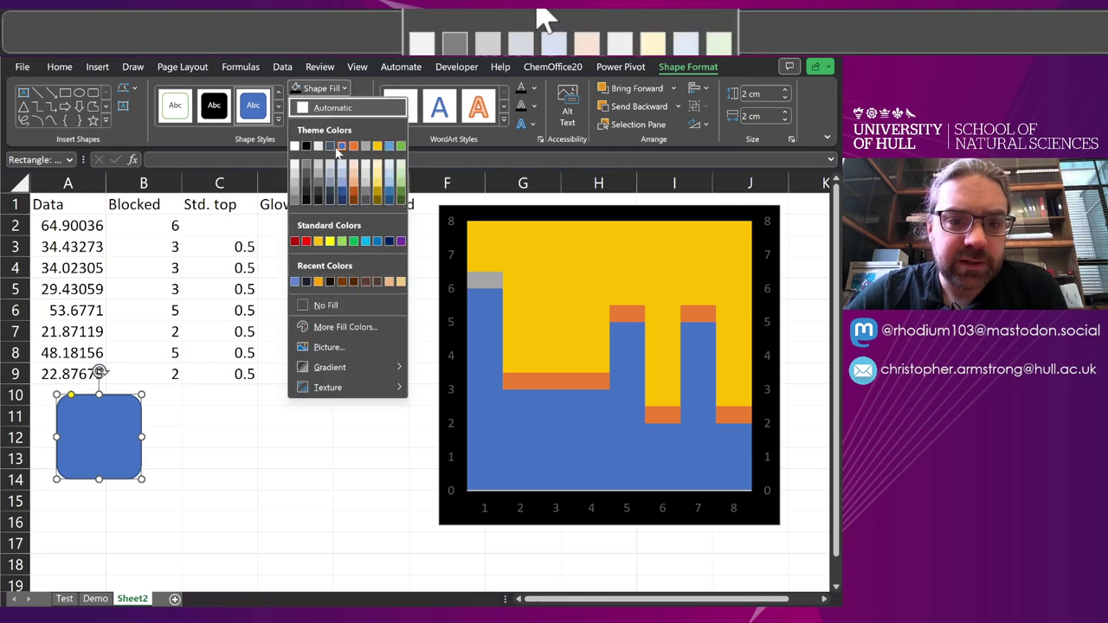
left_click(337, 198)
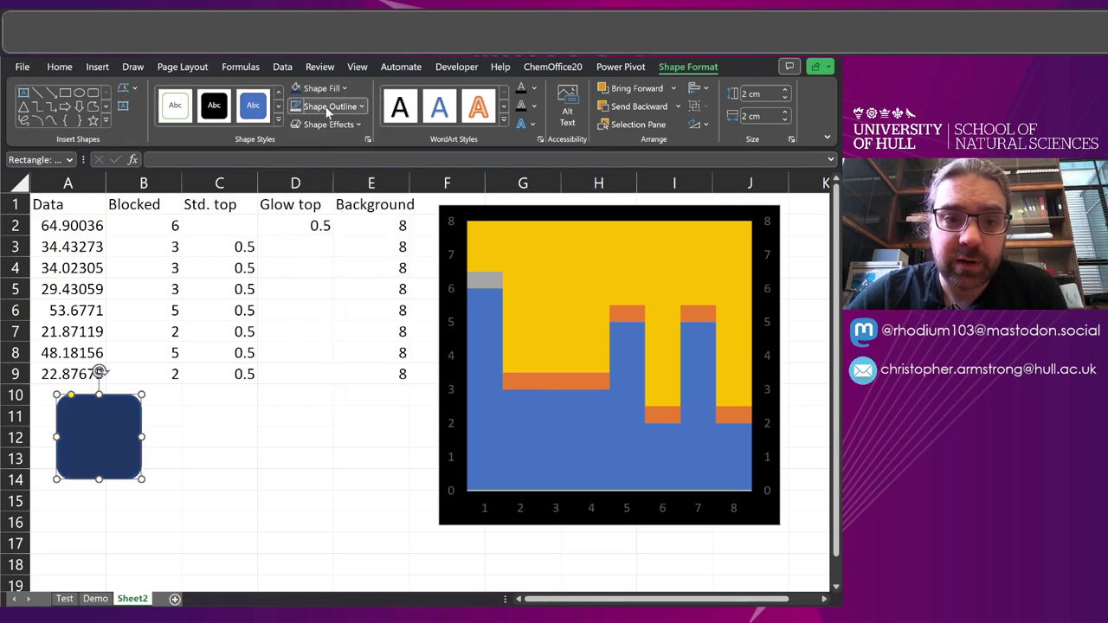
left_click(329, 106)
left_click(337, 198)
left_click(205, 463)
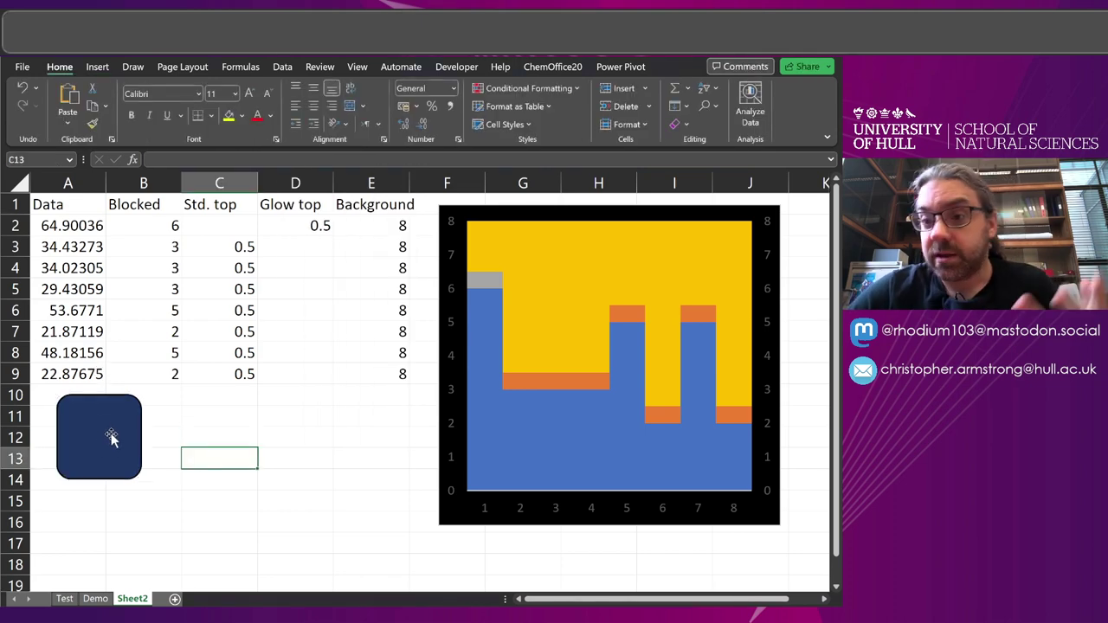
Copy the dark blue rounded square and paste it onto the chart's Background series as its fill.
left_click(111, 438)
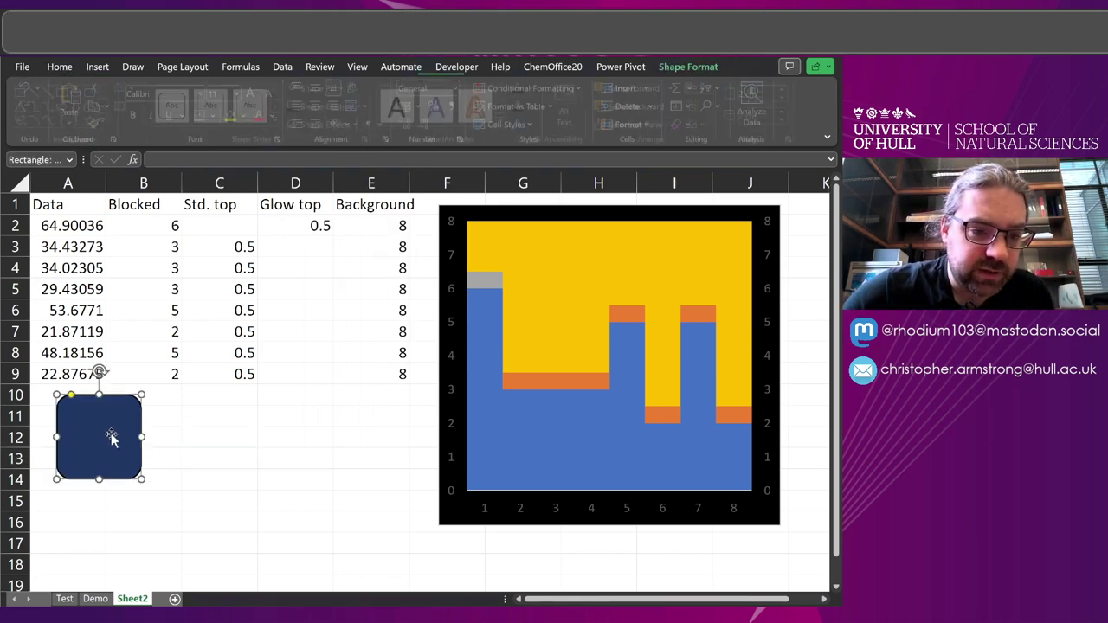
left_click(229, 422)
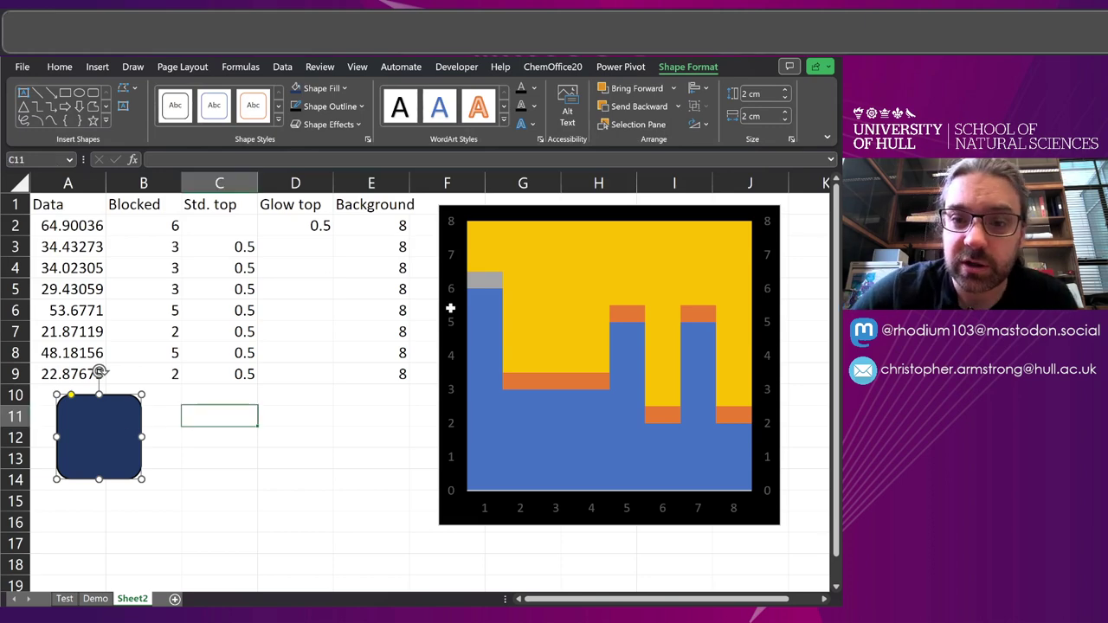
left_click(513, 232)
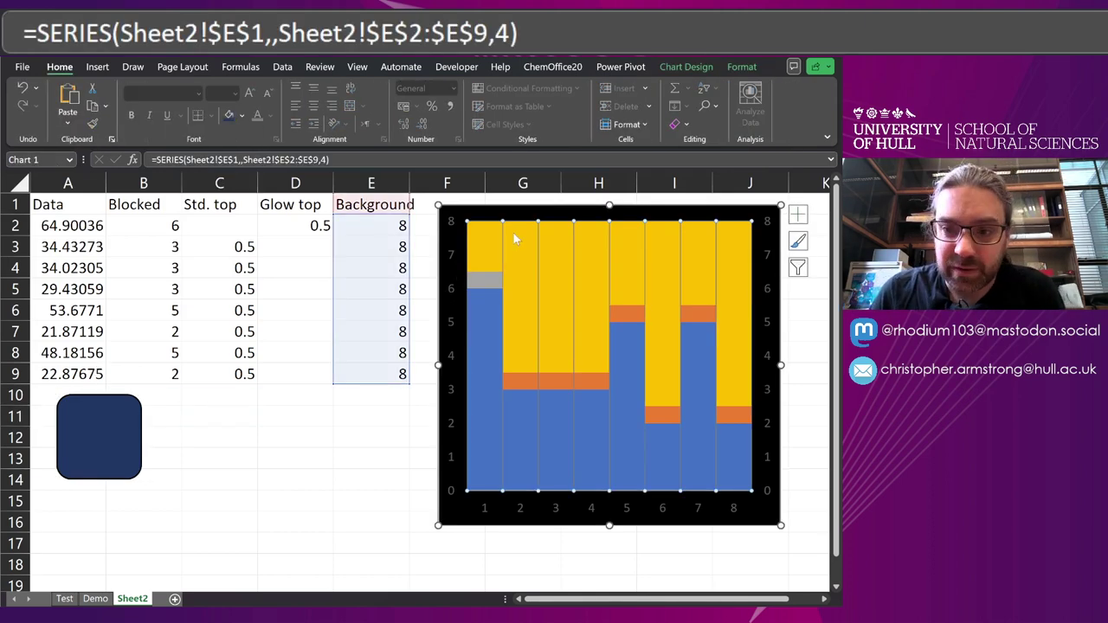
key("ctrl+v")
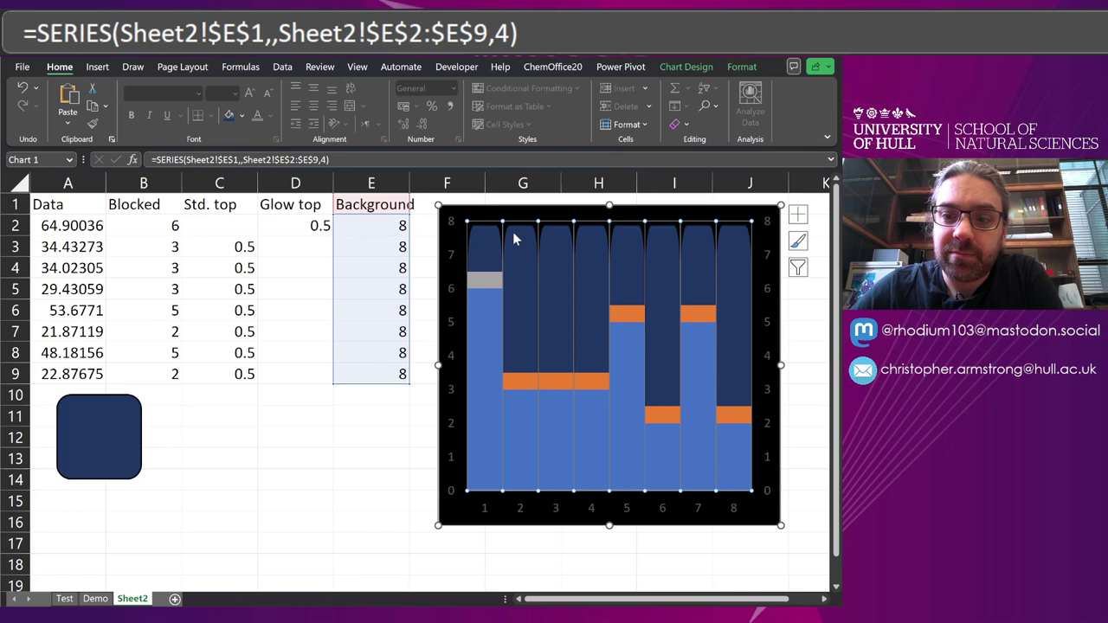
left_click(331, 440)
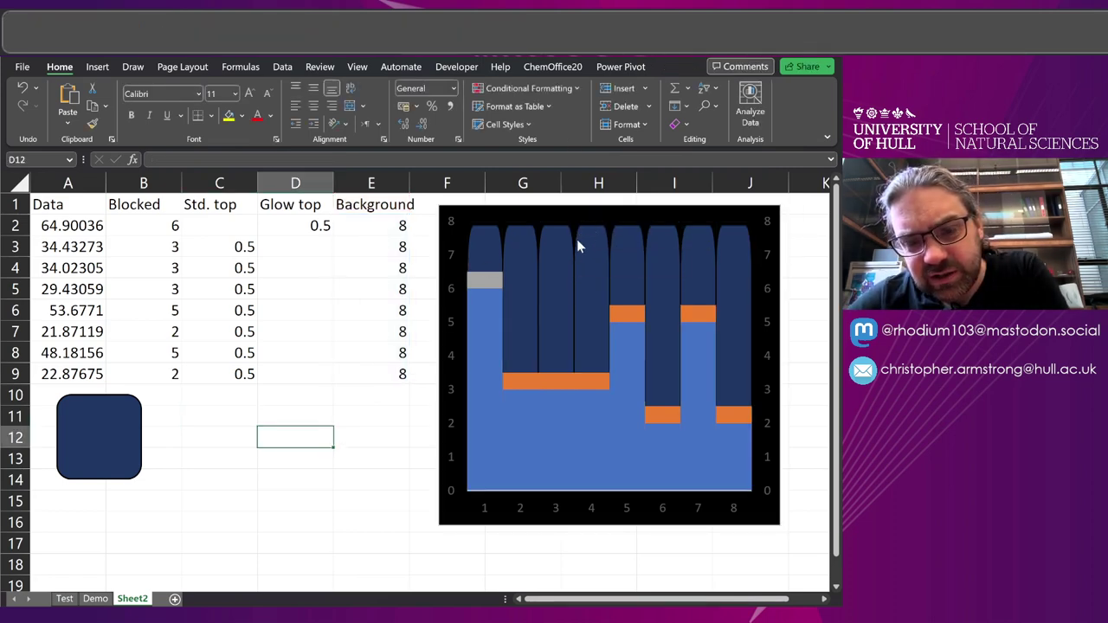
Shift the dark blue rounded square slightly left beneath the Data and Blocked columns.
mouse_move(582, 240)
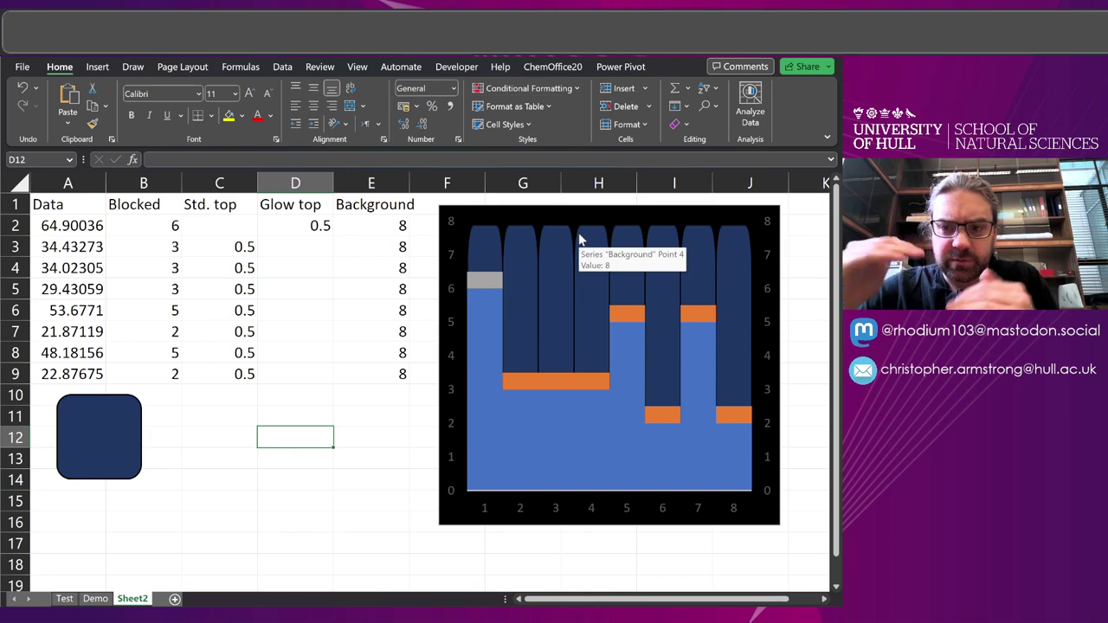
left_click(121, 435)
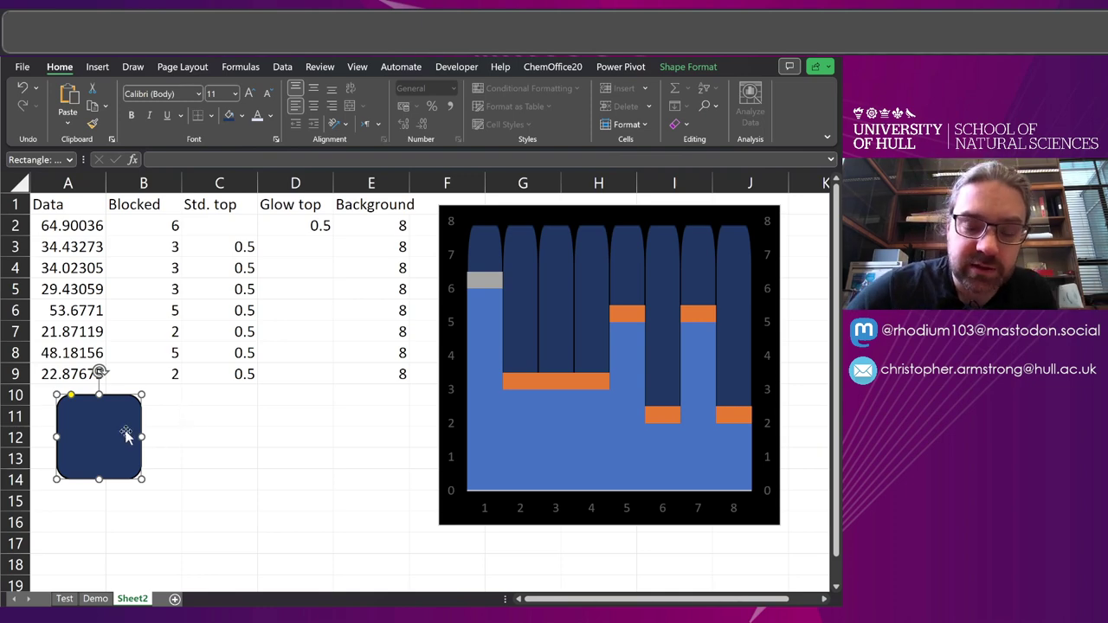
left_click(553, 264)
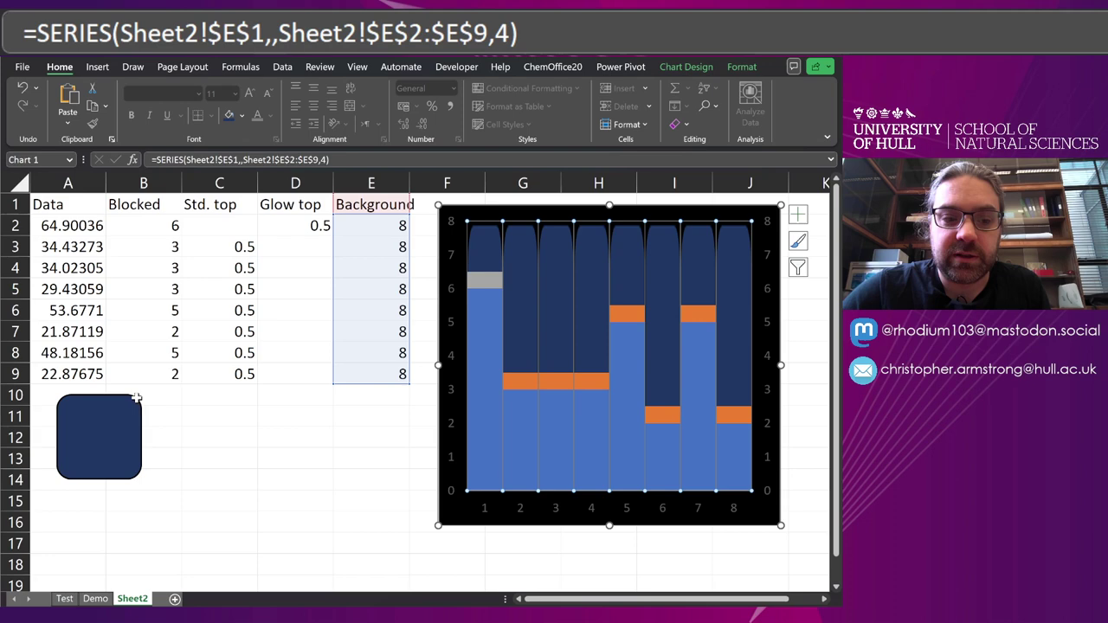
left_click(143, 441)
left_click_drag(113, 441, 109, 442)
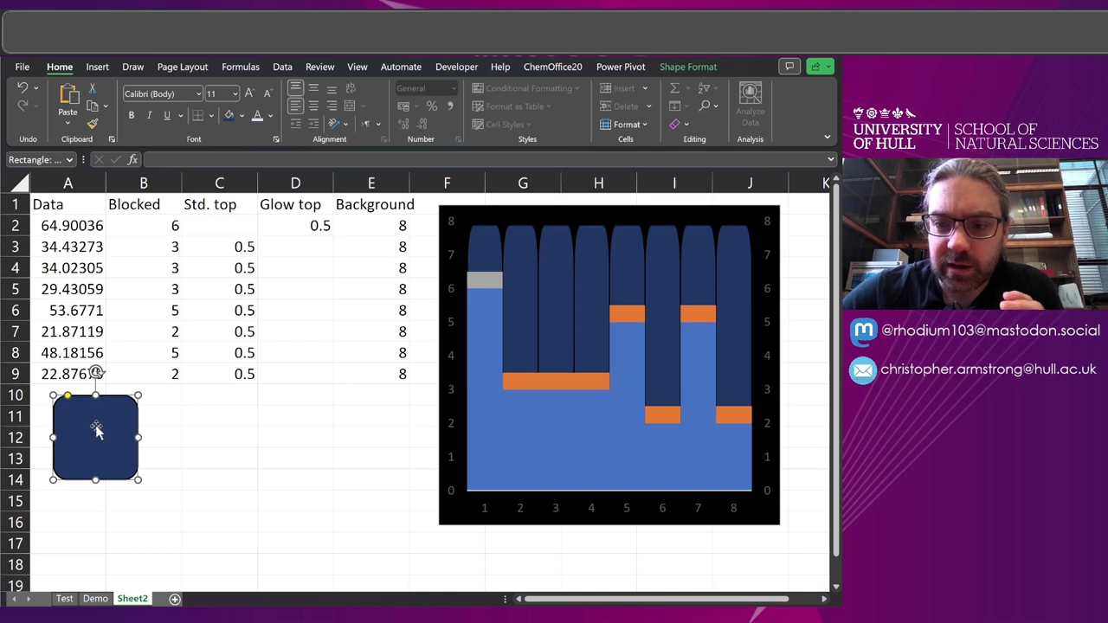
mouse_move(96, 427)
left_mouse_down()
mouse_move(90, 445)
mouse_move(109, 437)
mouse_move(128, 400)
mouse_move(92, 435)
left_mouse_up()
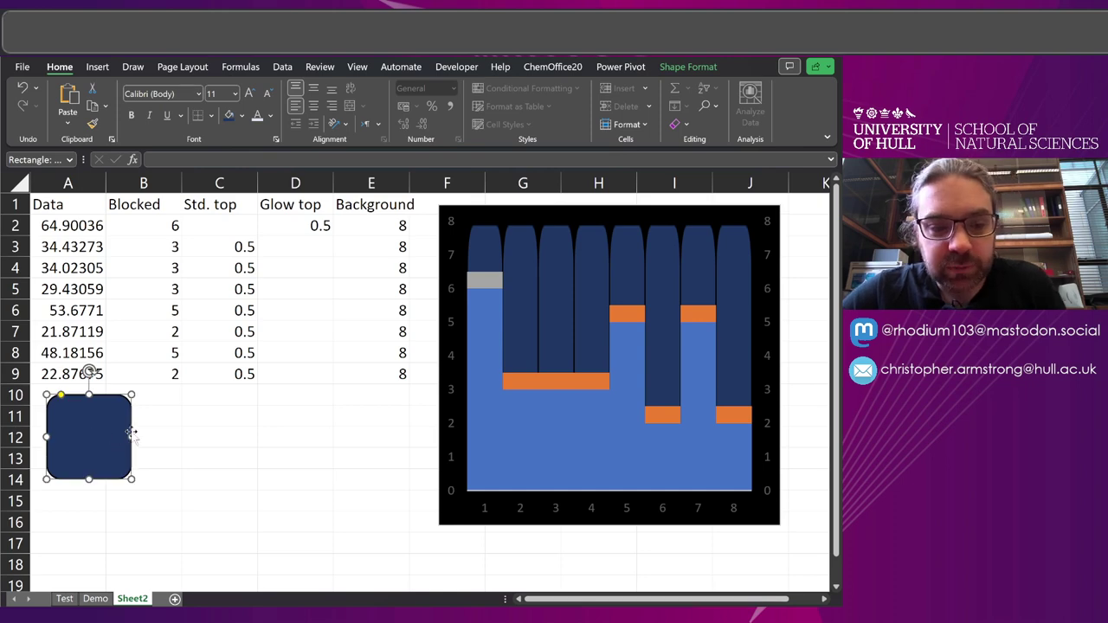
left_click(211, 429)
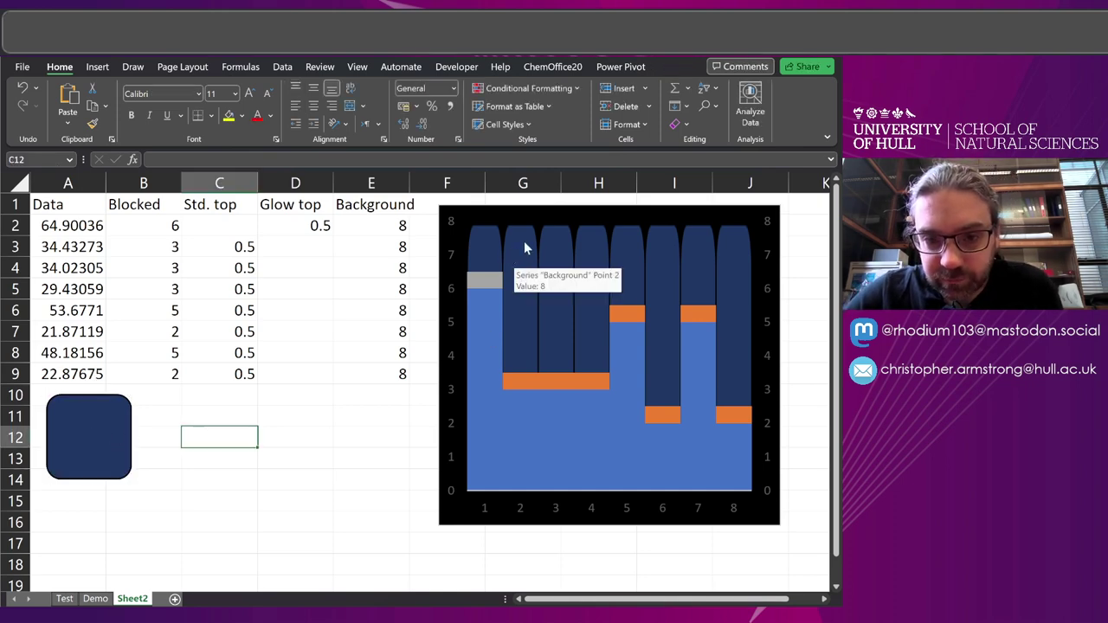
Change the Background series' picture fill to Stack and Scale with 1 unit per picture.
left_click(523, 244)
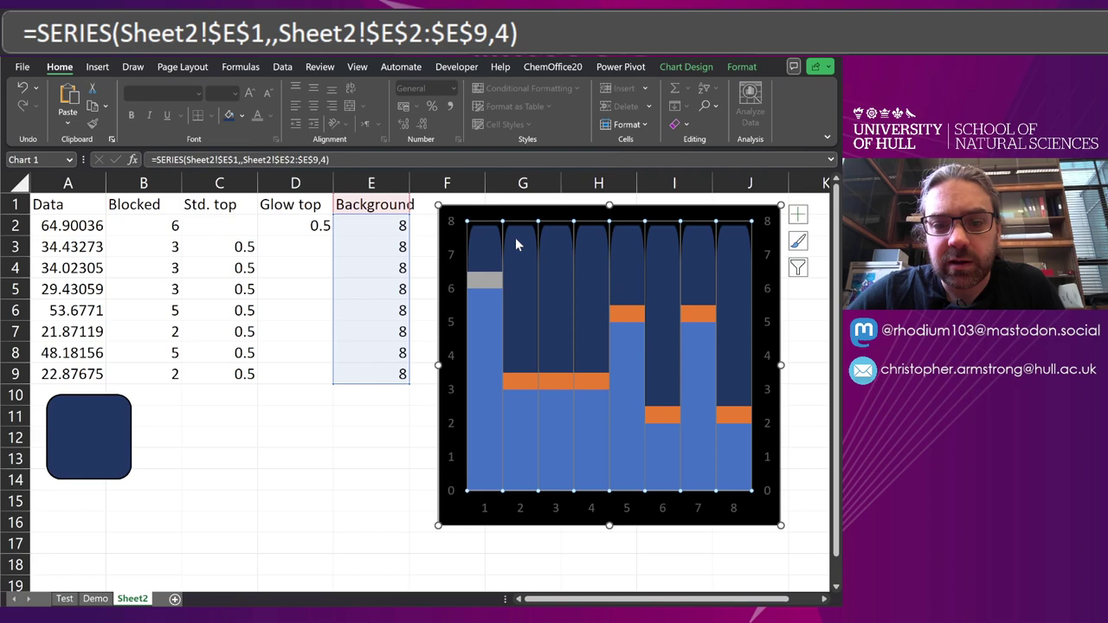
right_click(523, 242)
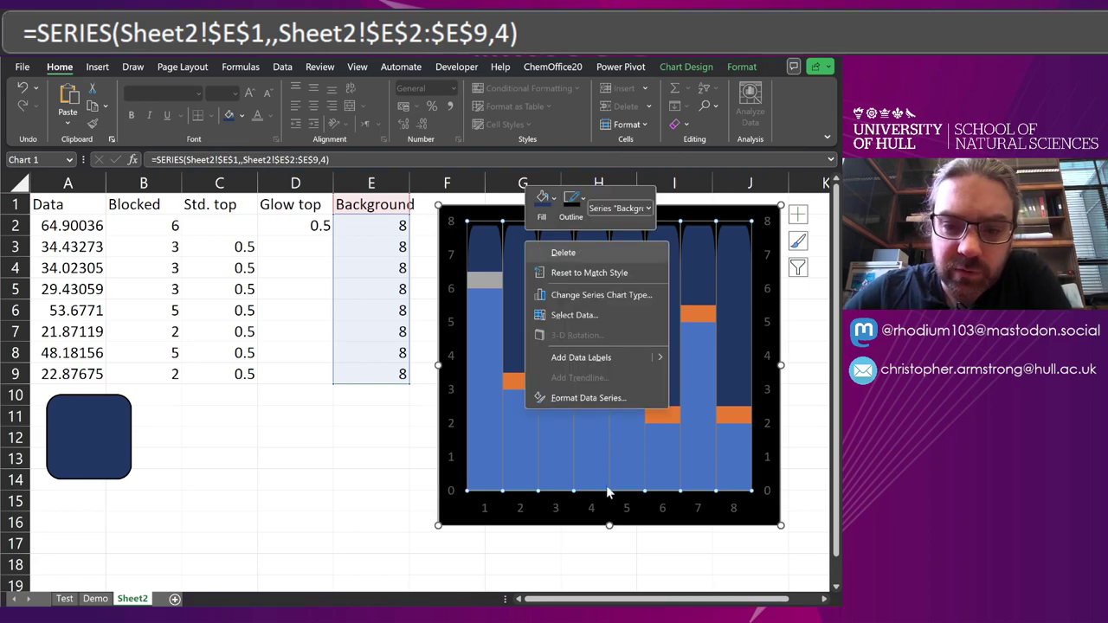
left_click(594, 400)
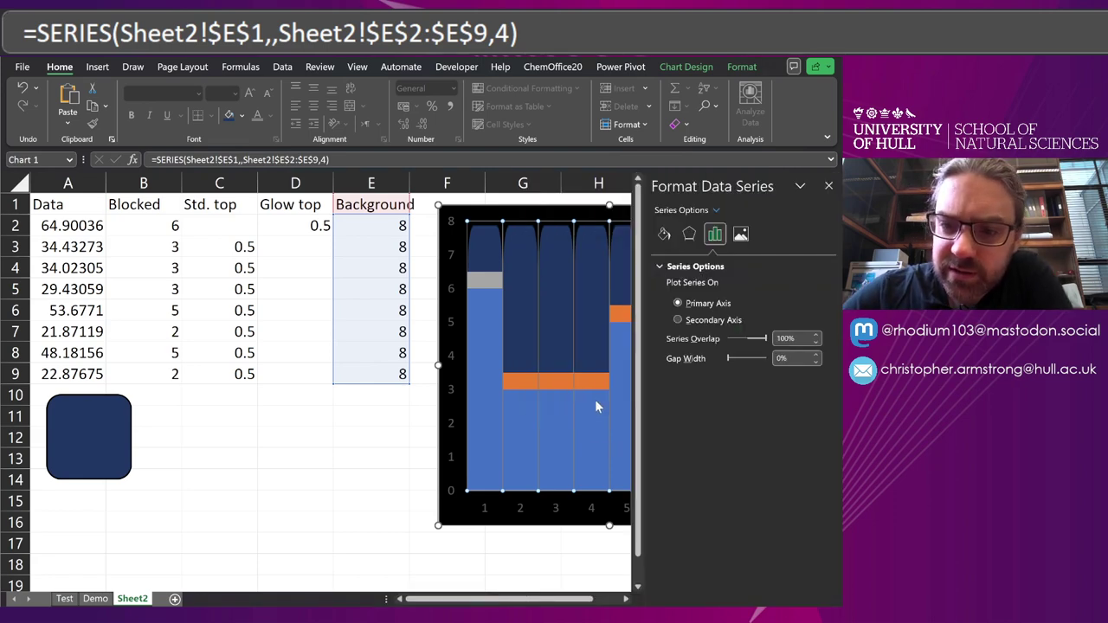
left_click(664, 236)
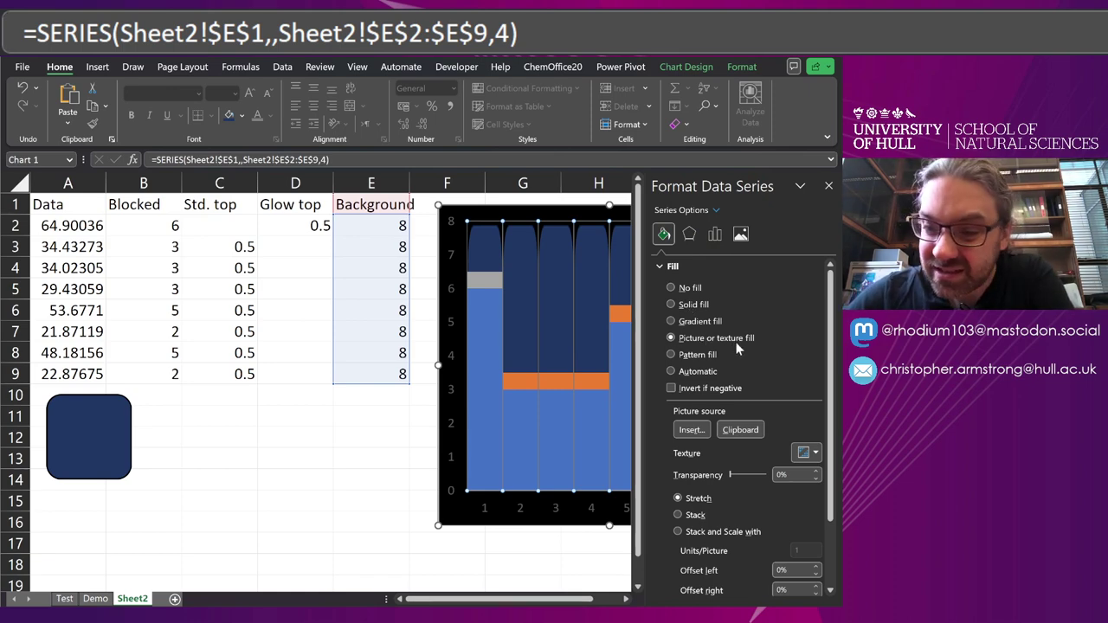
scroll(732, 341, "down", 2)
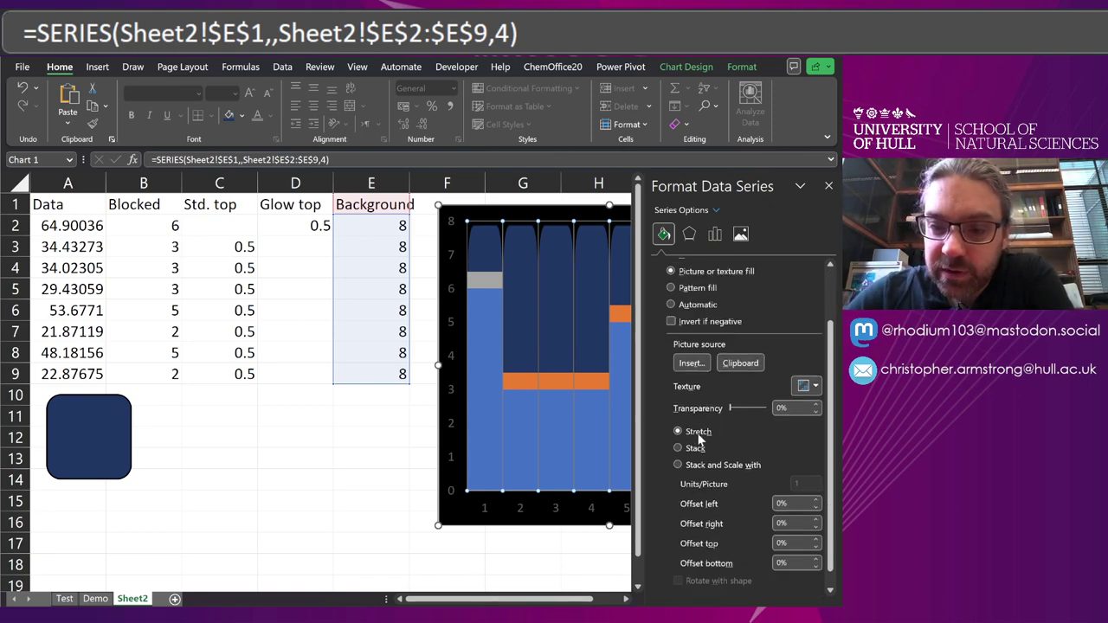
scroll(697, 459, "down", 1)
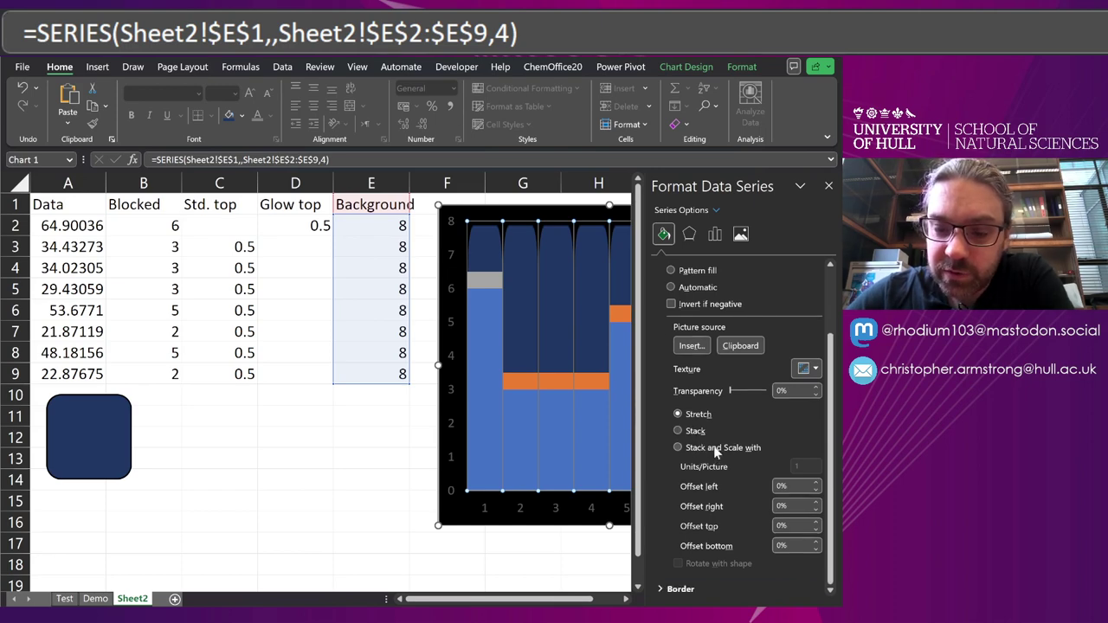
left_click(715, 448)
scroll(713, 445, "up", 3)
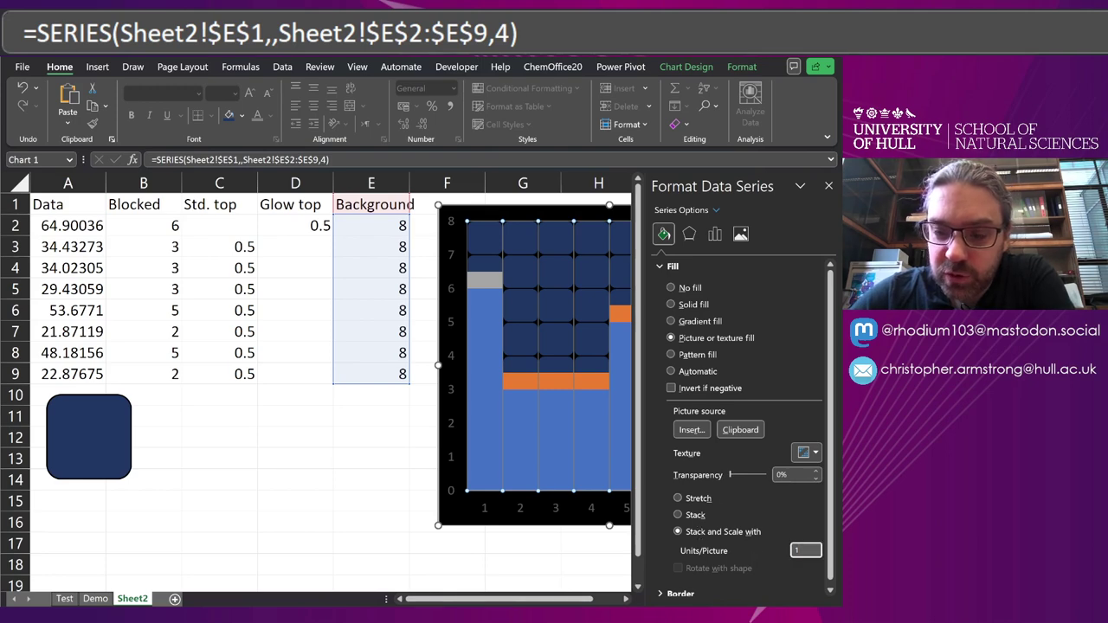
scroll(714, 431, "down", 1)
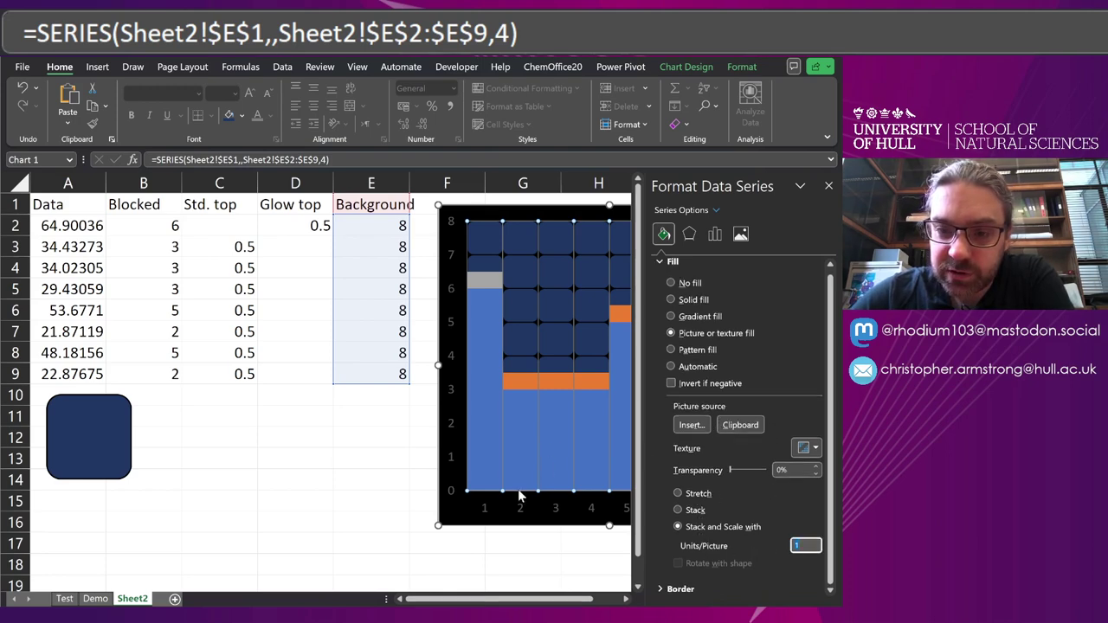
left_click(828, 185)
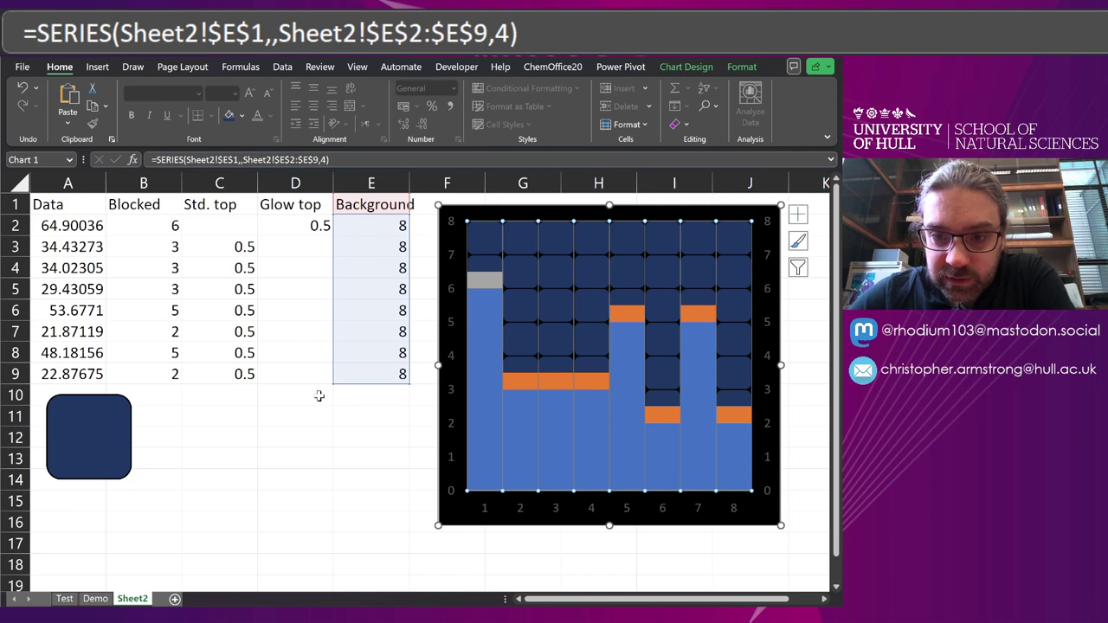
left_click(287, 440)
Narrow the chart slightly so its blocks look square, and move it a little up and to the right.
left_click(775, 351)
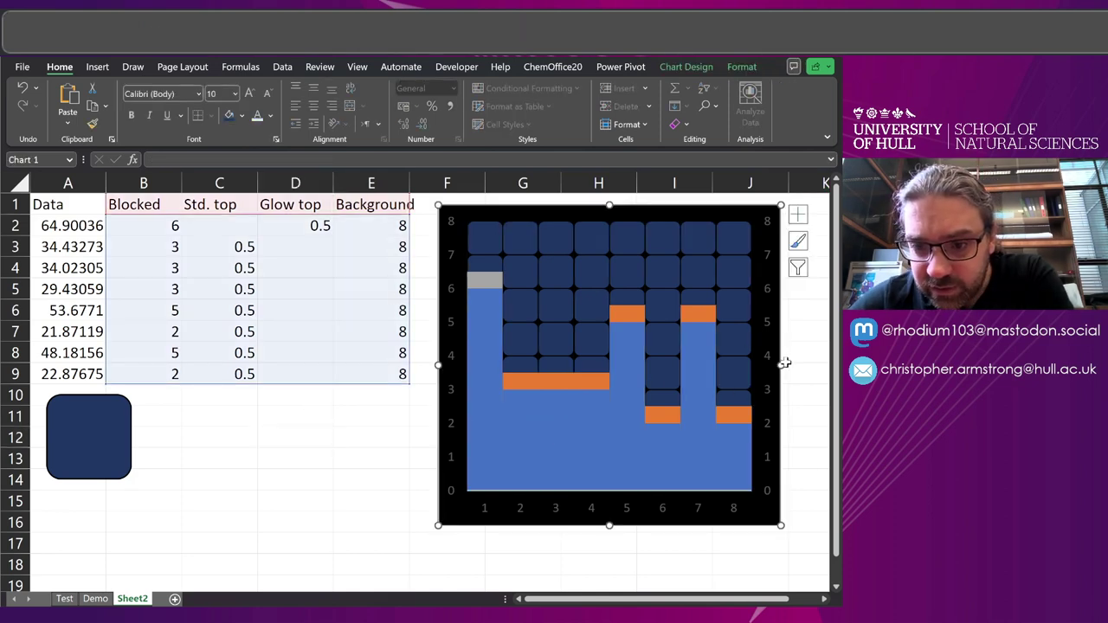
left_click_drag(781, 365, 771, 365)
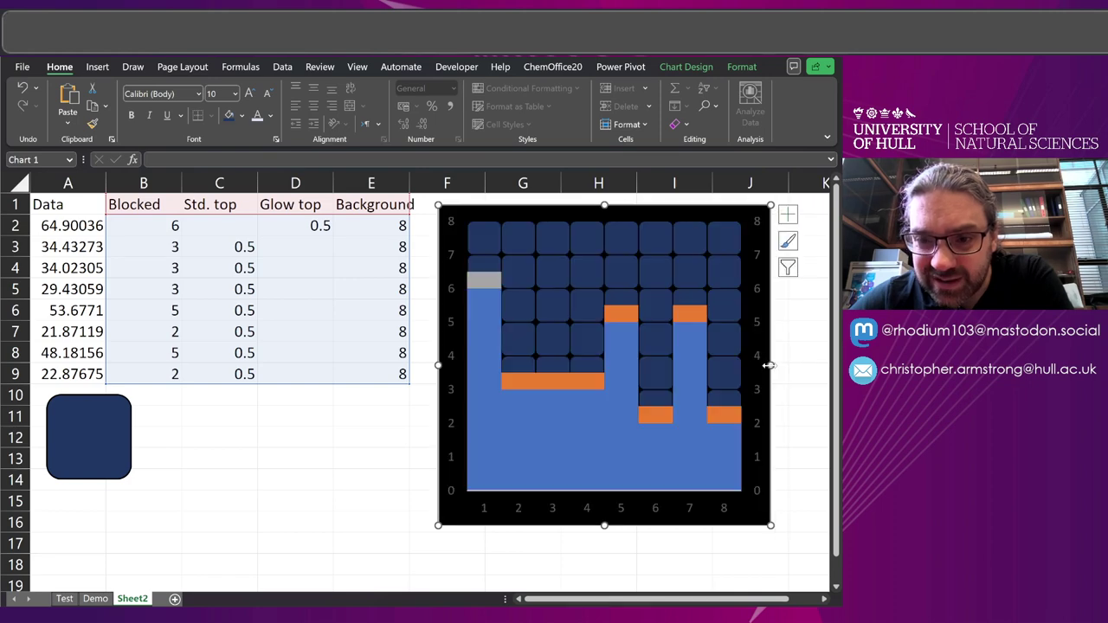
left_click_drag(771, 444, 792, 434)
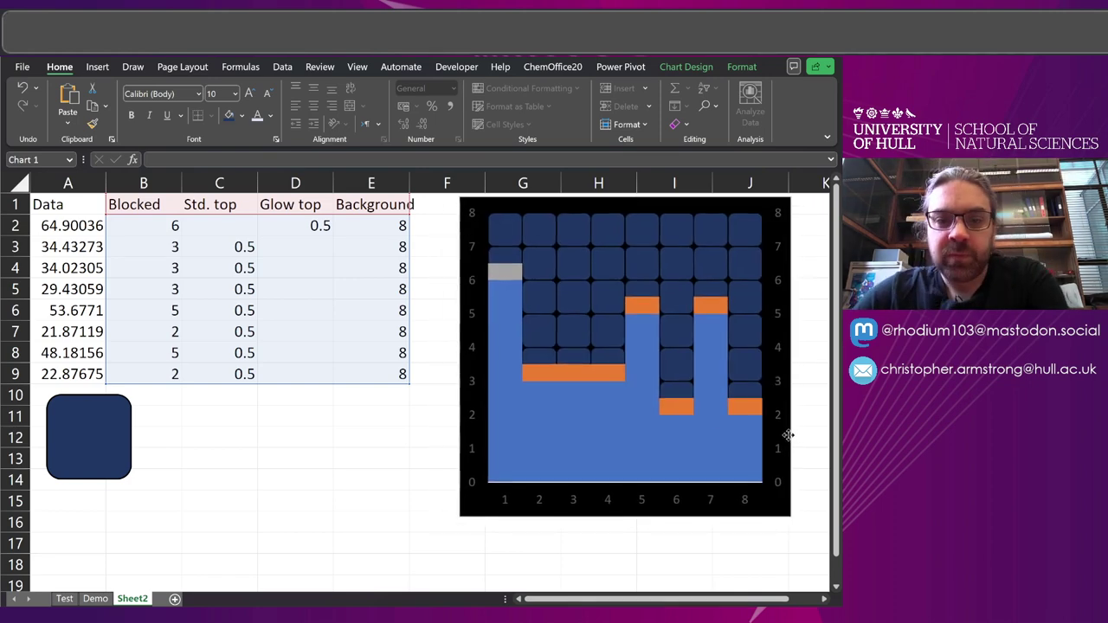
left_click(245, 414)
Duplicate the dark blue rounded square twice and place the overlapping copies below the Std. top column.
left_click(124, 422)
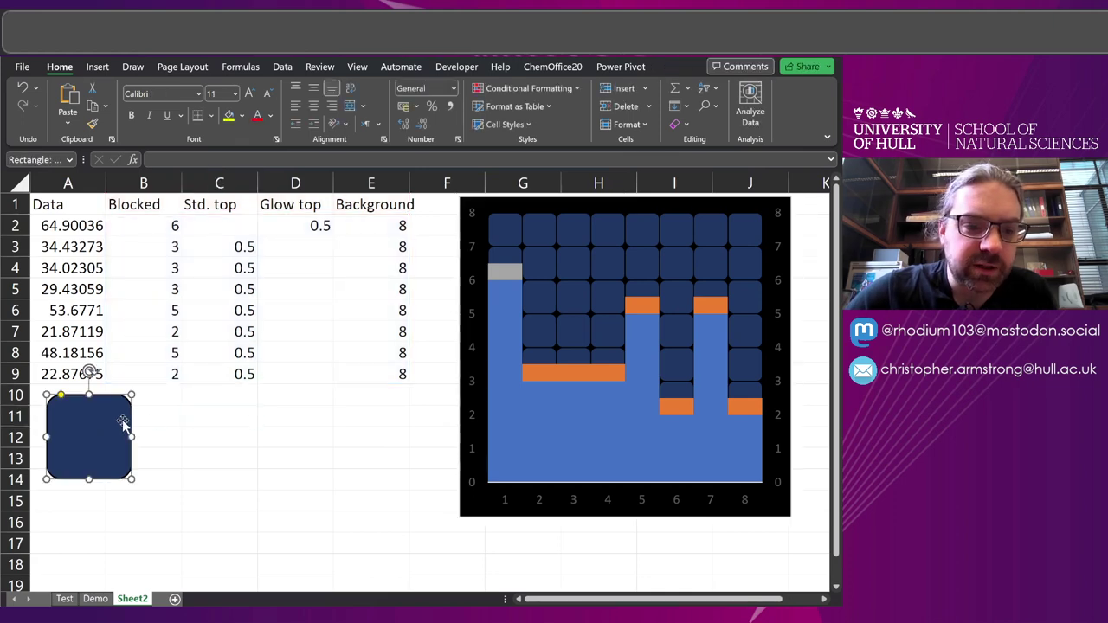
key("ctrl+c")
left_click(184, 409)
key("ctrl+v")
left_click_drag(247, 450, 281, 455)
Set the front copy of the rounded square to 1.9 cm by 1.9 cm.
left_click(692, 67)
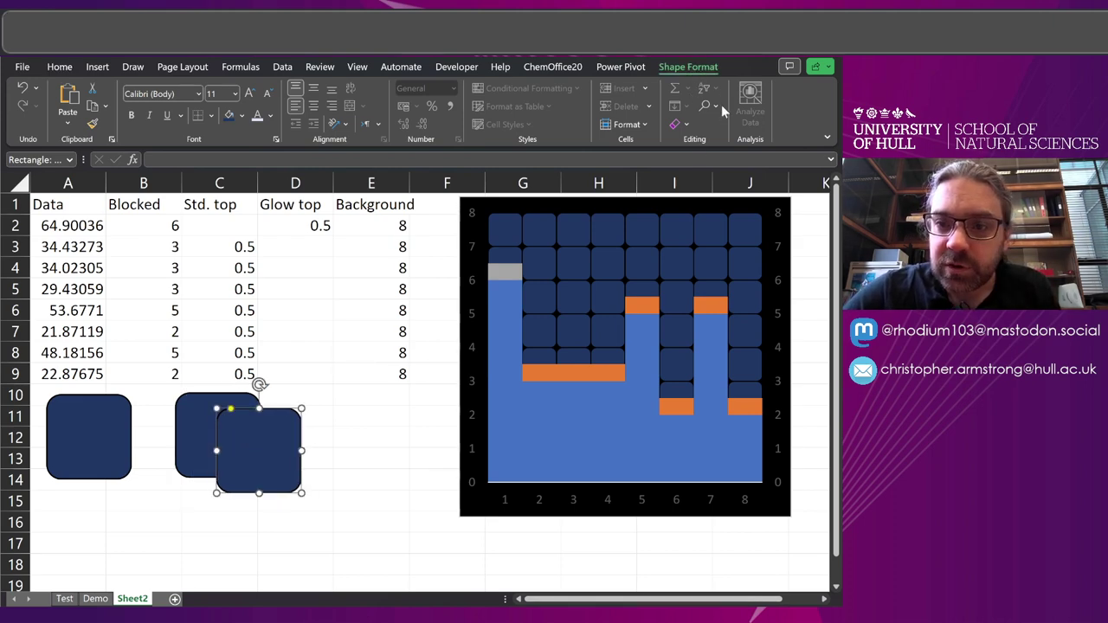
left_click(762, 96)
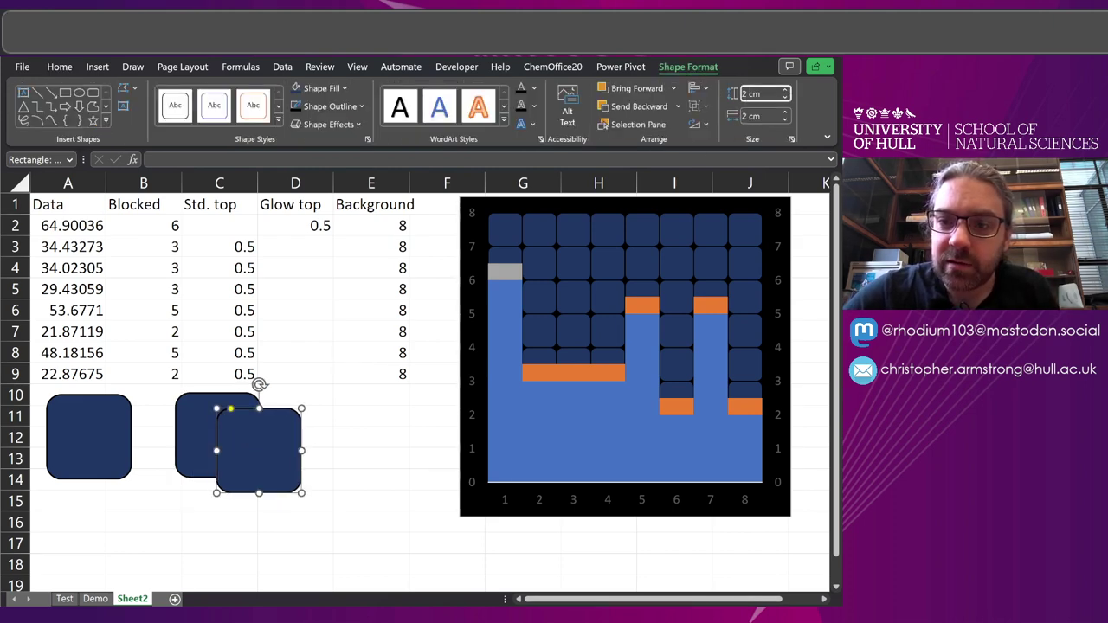
key("Tab")
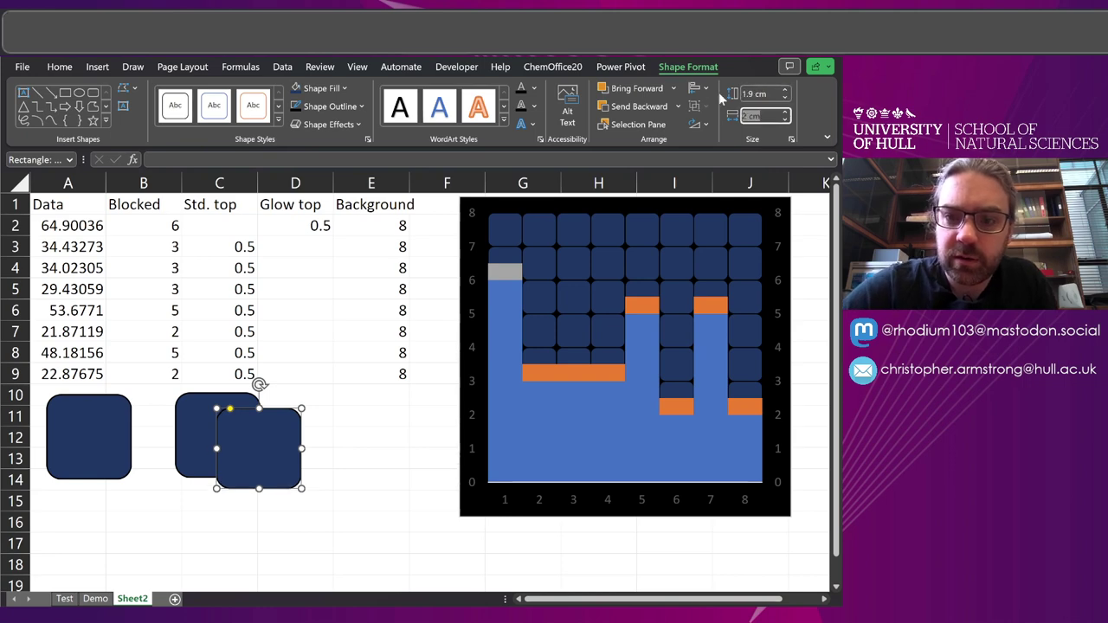
type("1.9")
key("Return")
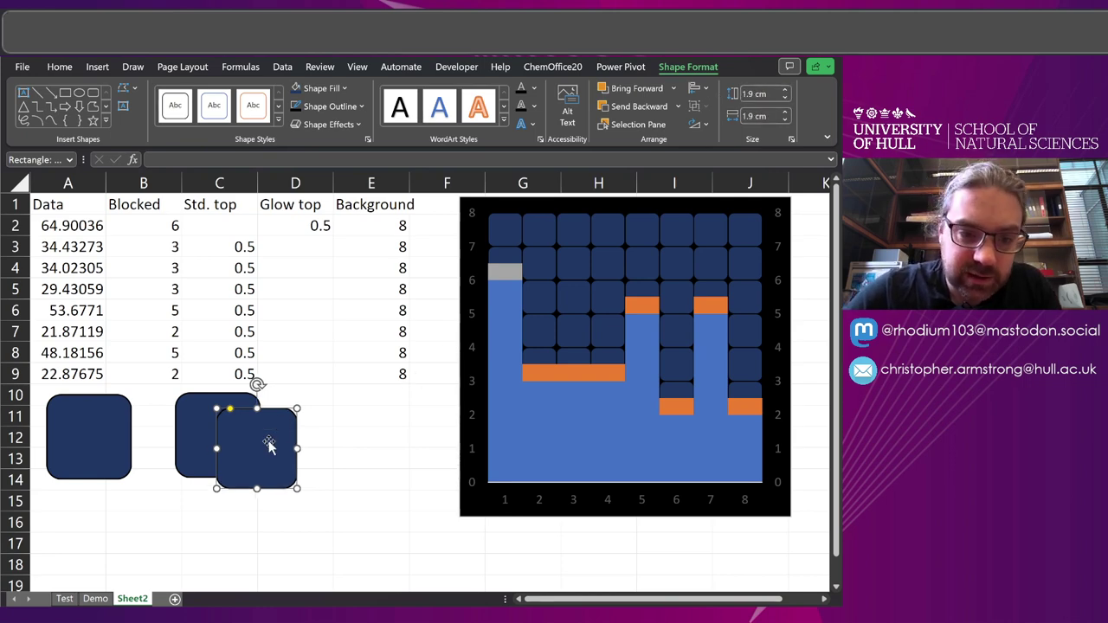
Resize the front rounded square to 1.7 cm by 1.7 cm and position it inside the copy behind it.
left_click_drag(268, 445, 228, 427)
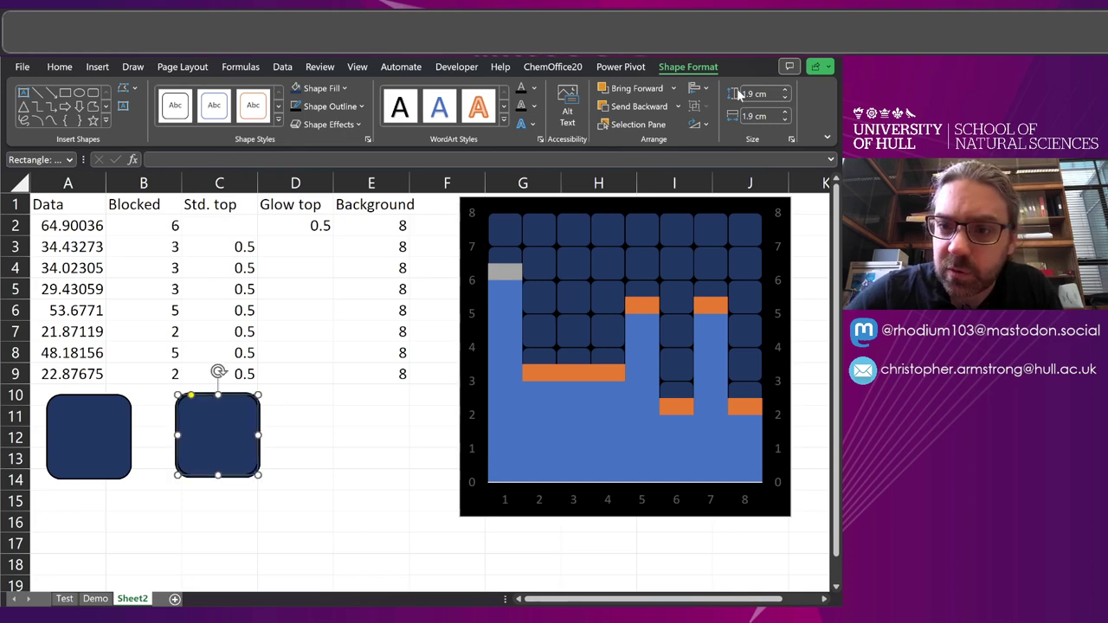
type("1.7")
key("Tab")
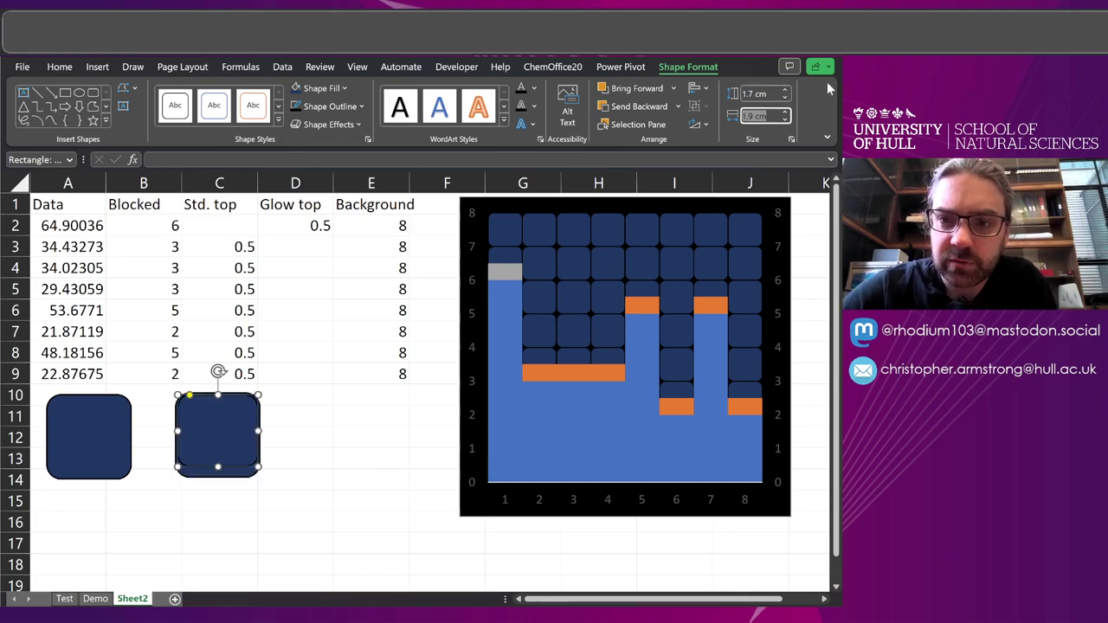
type("1.7")
key("Return")
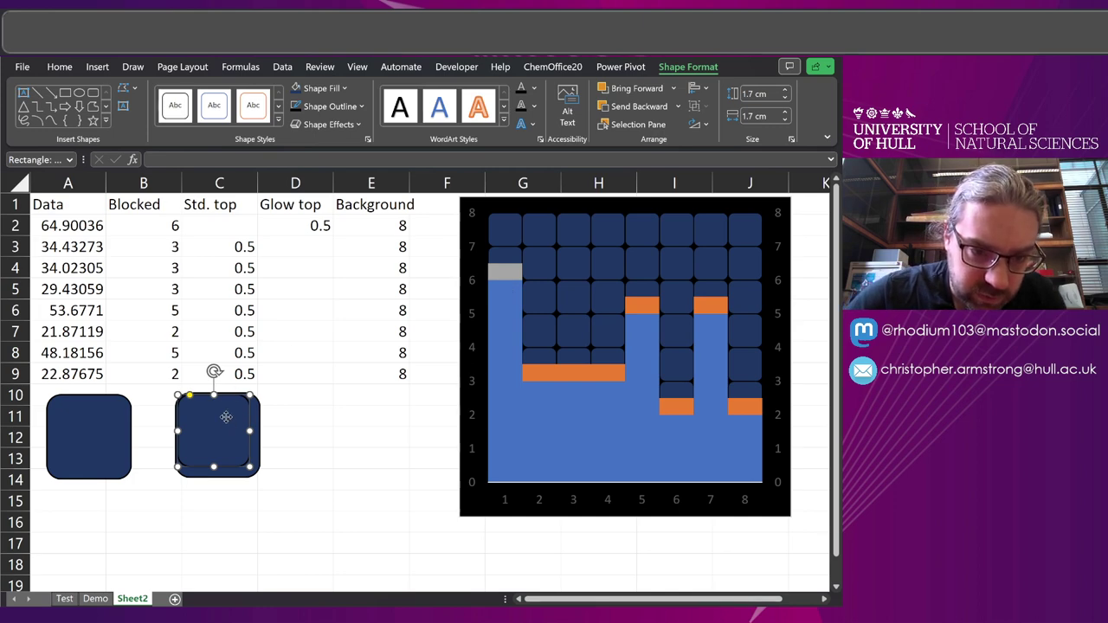
left_click_drag(227, 419, 232, 423)
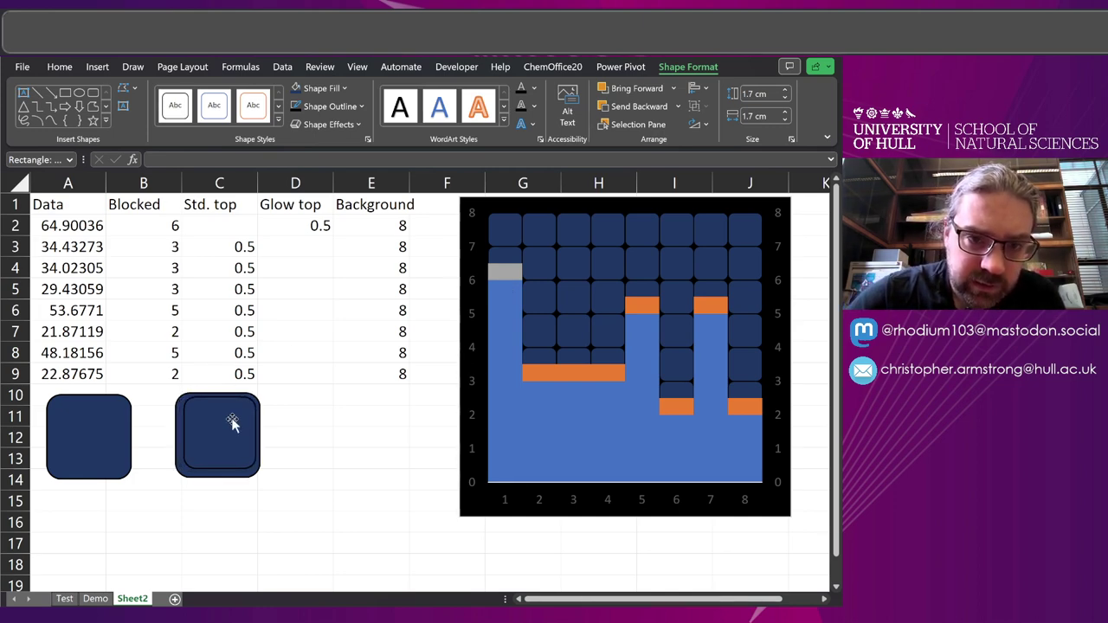
Remove the inner rounded square's outline and give it a medium blue fill.
left_click(338, 106)
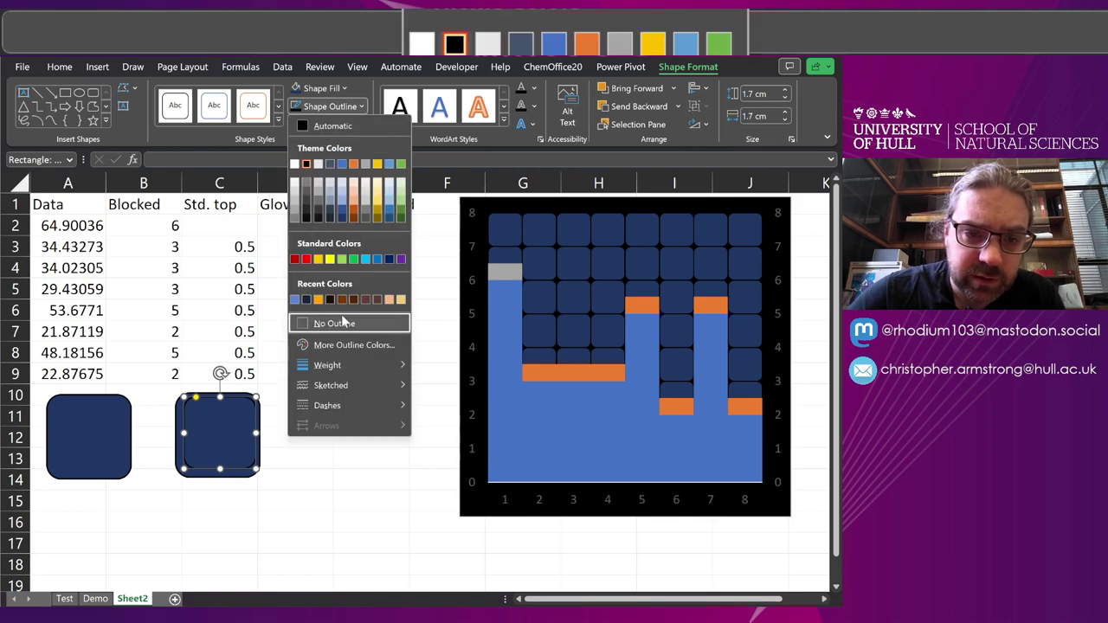
left_click(342, 320)
left_click(333, 89)
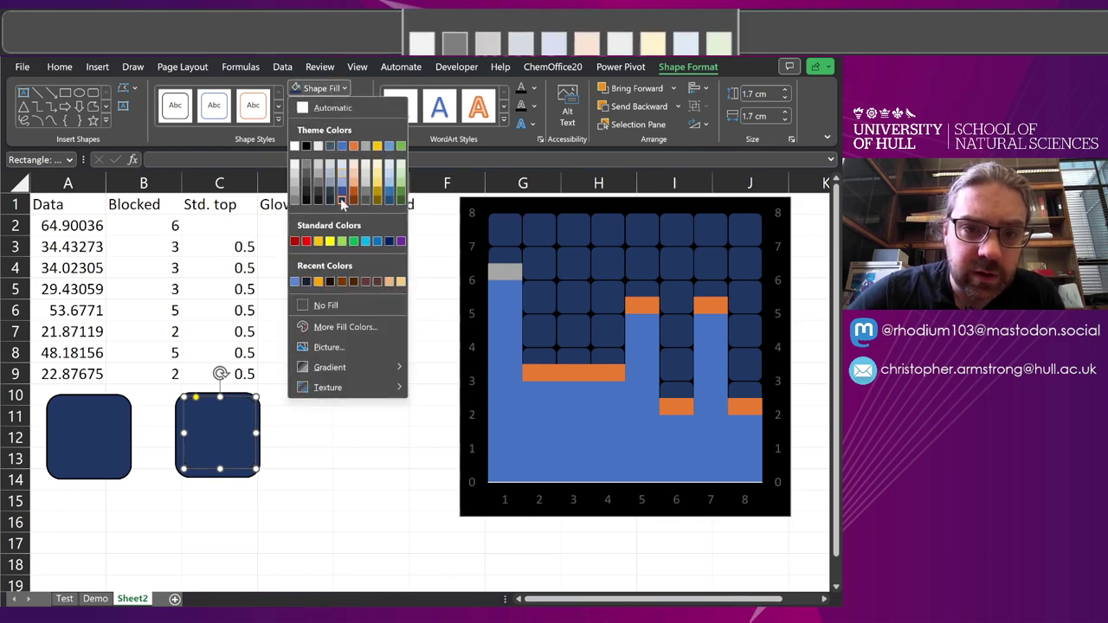
left_click(341, 145)
Align the medium blue square to the center and middle of the dark blue square behind it.
left_click_drag(221, 432, 225, 435)
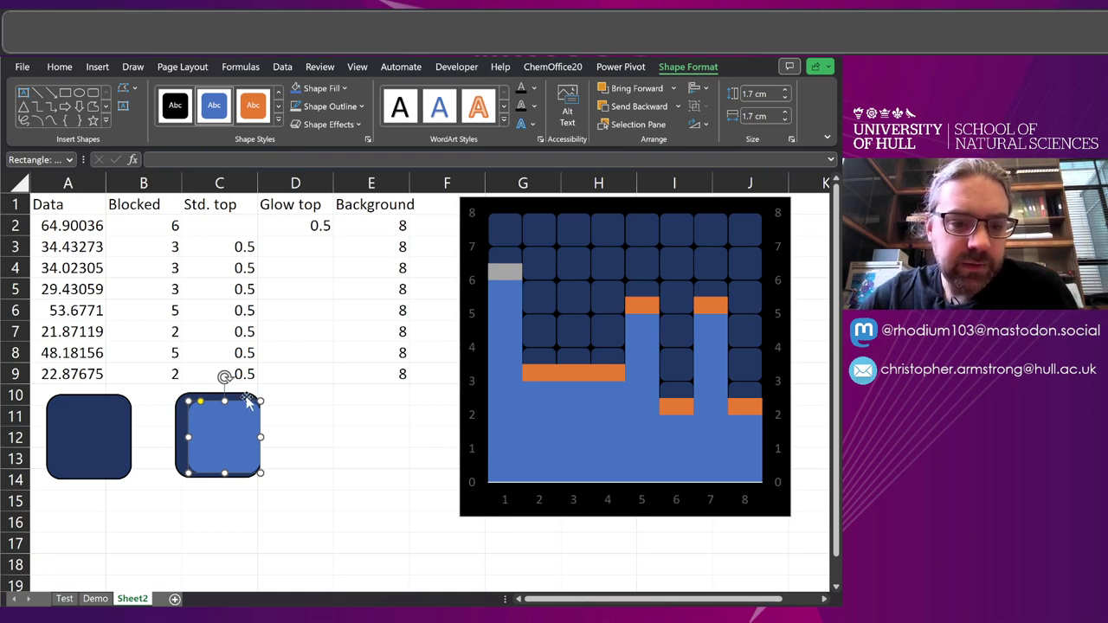
left_click(247, 397, "shift")
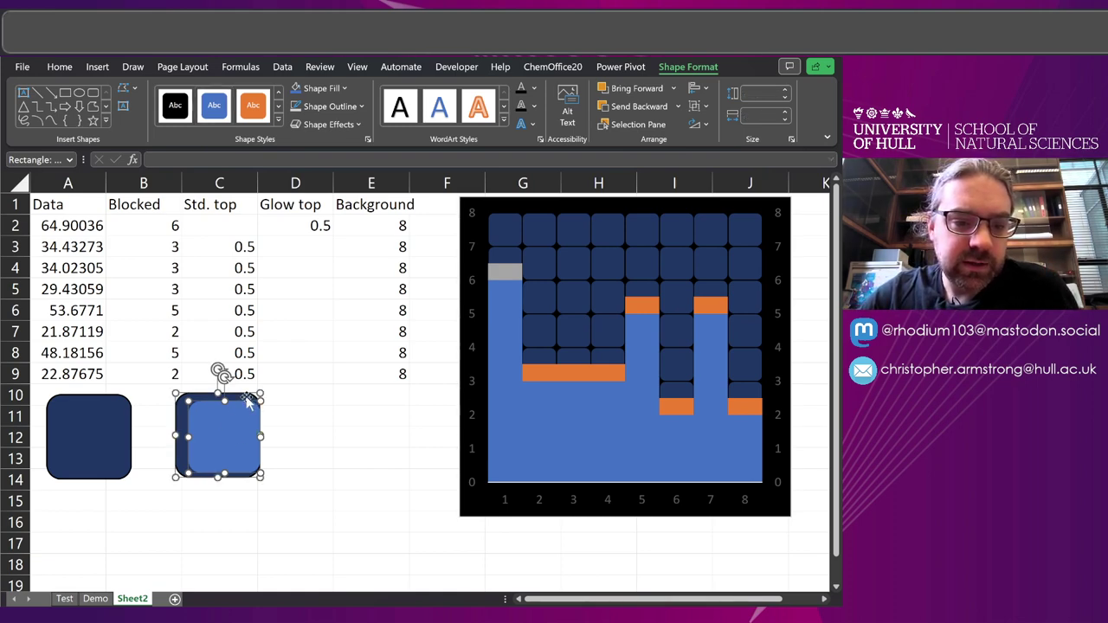
left_click(700, 89)
left_click(724, 130)
left_click(699, 89)
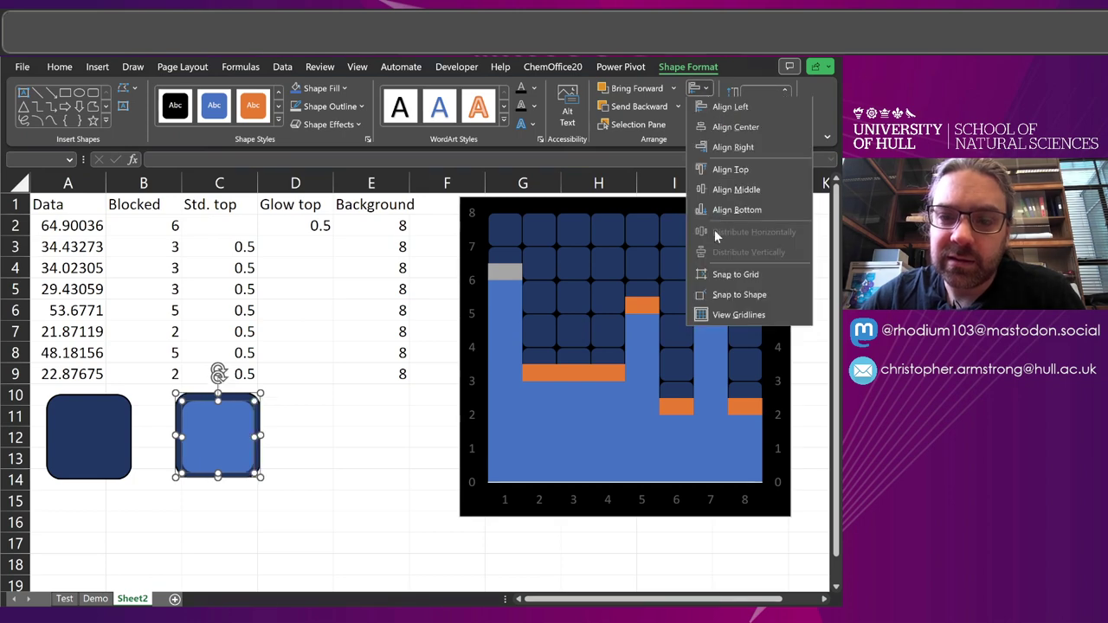
left_click(738, 191)
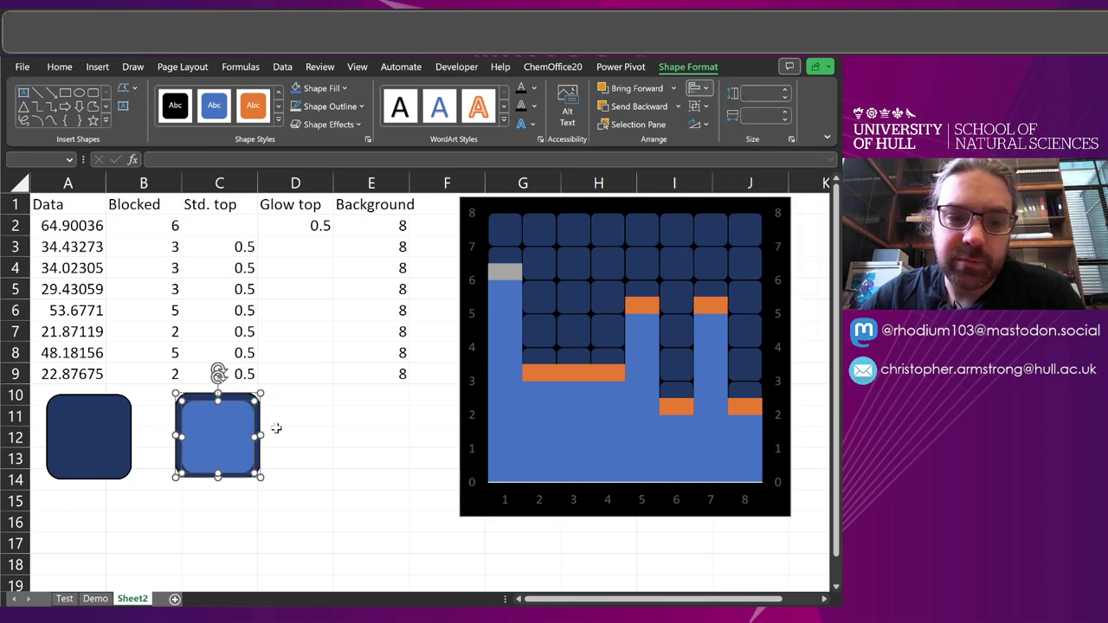
Group the medium blue square with the dark blue square behind it.
right_click(231, 425)
mouse_move(328, 242)
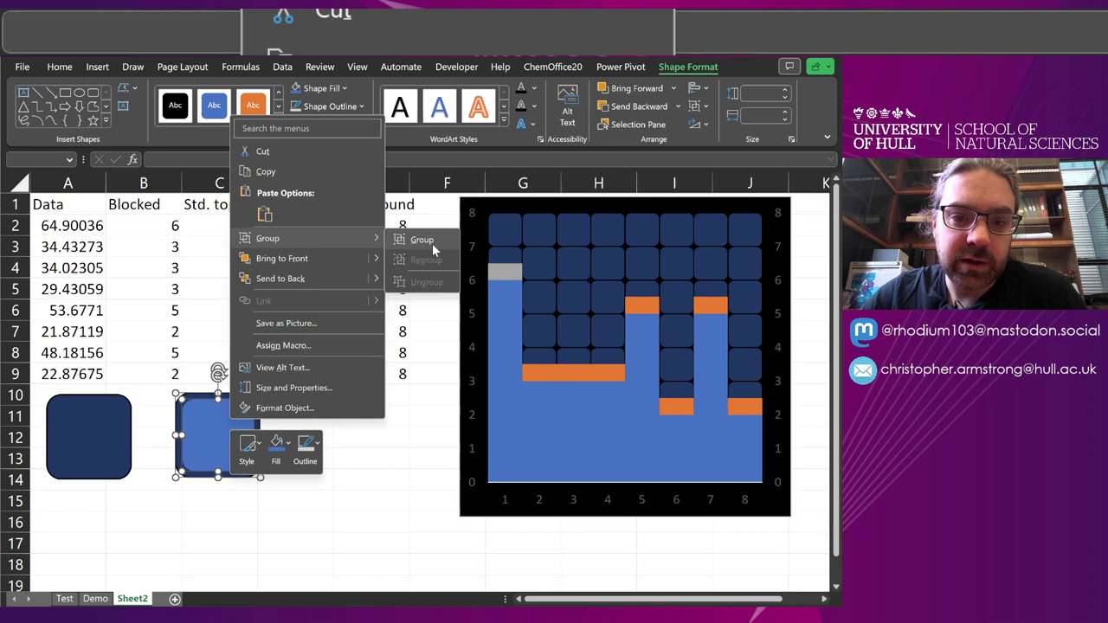
left_click(432, 244)
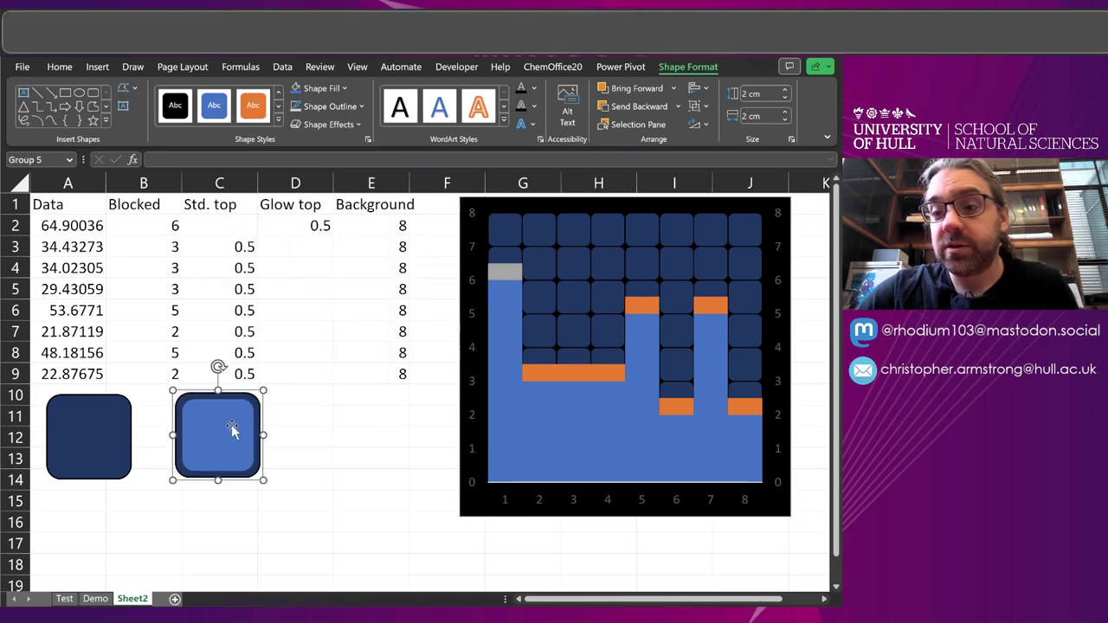
Move the grouped squares closer to the standalone dark blue one and remove the outer square's fill and outline.
mouse_move(231, 425)
left_mouse_down()
mouse_move(490, 415)
mouse_move(529, 442)
mouse_move(223, 445)
mouse_move(215, 427)
left_mouse_up()
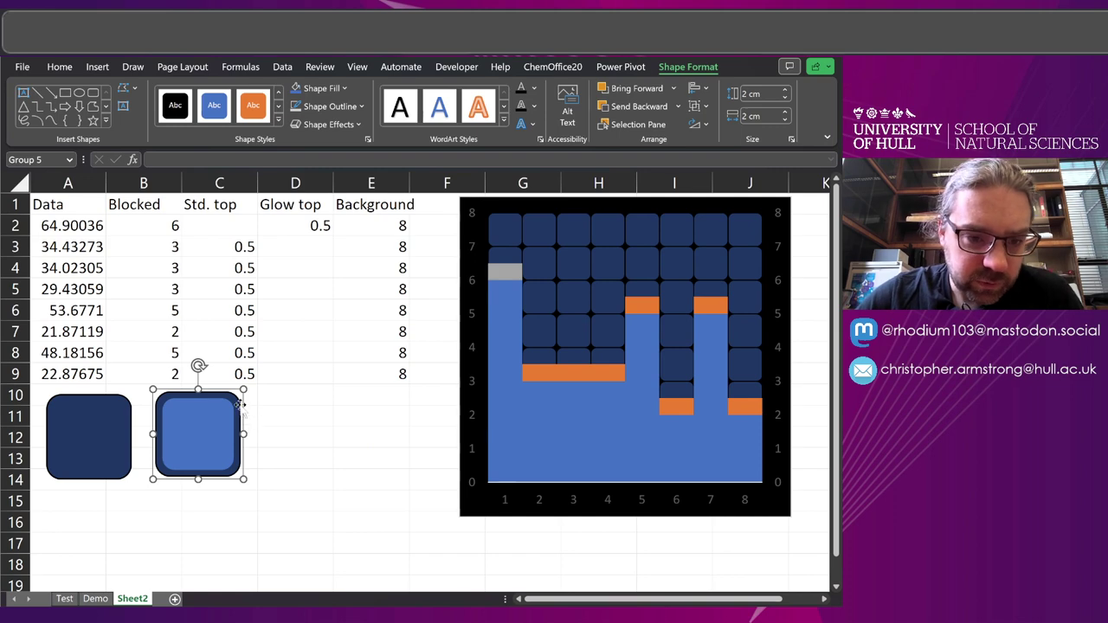
left_click(238, 400)
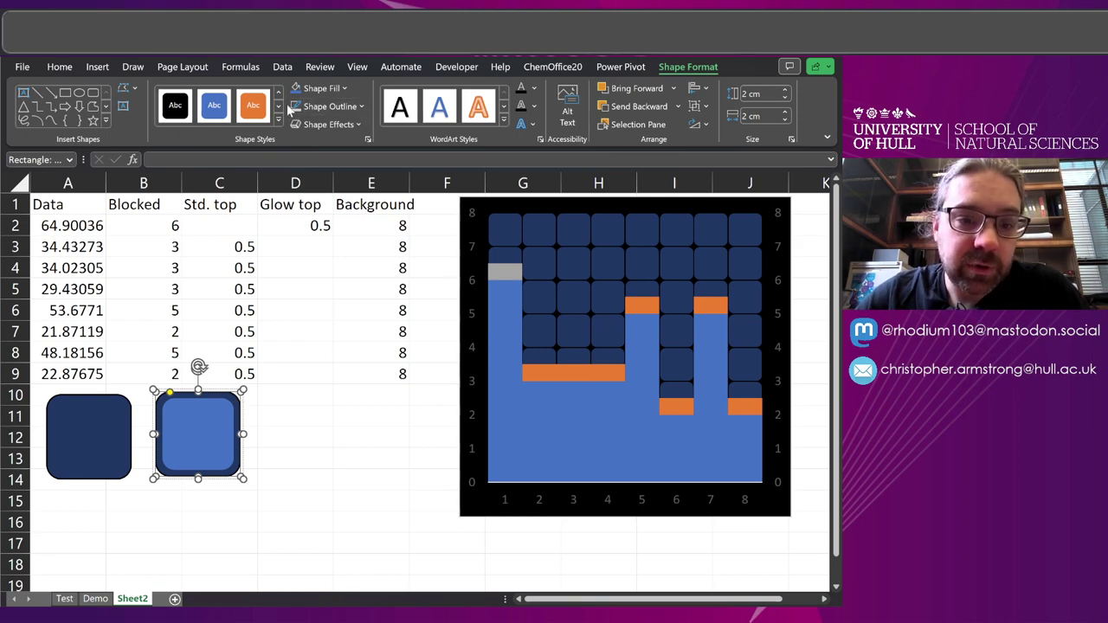
left_click(310, 89)
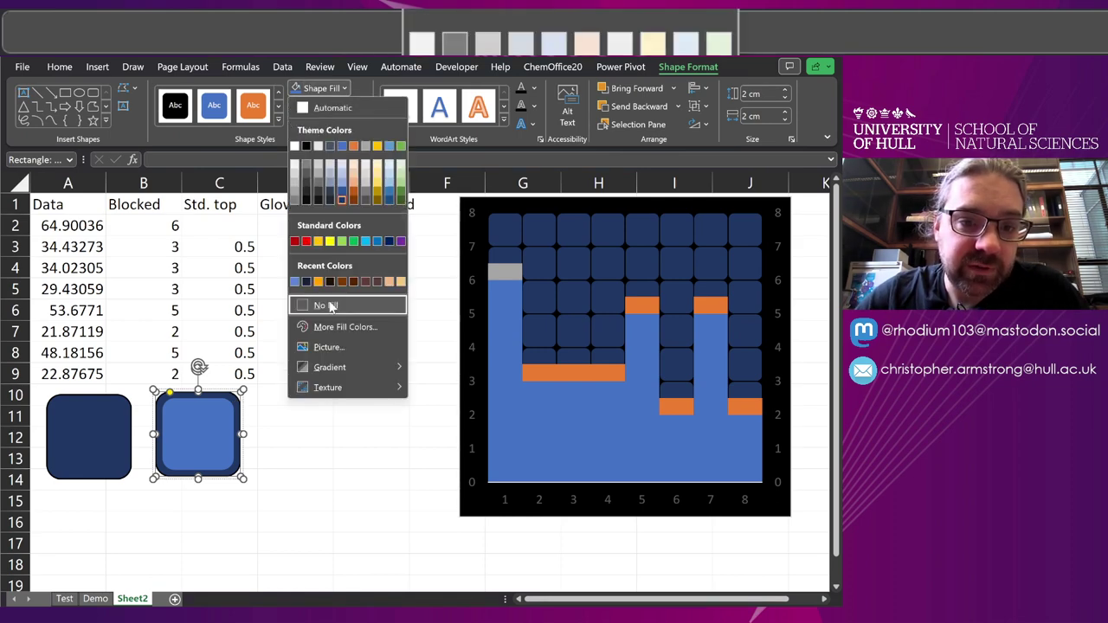
left_click(332, 308)
left_click(329, 106)
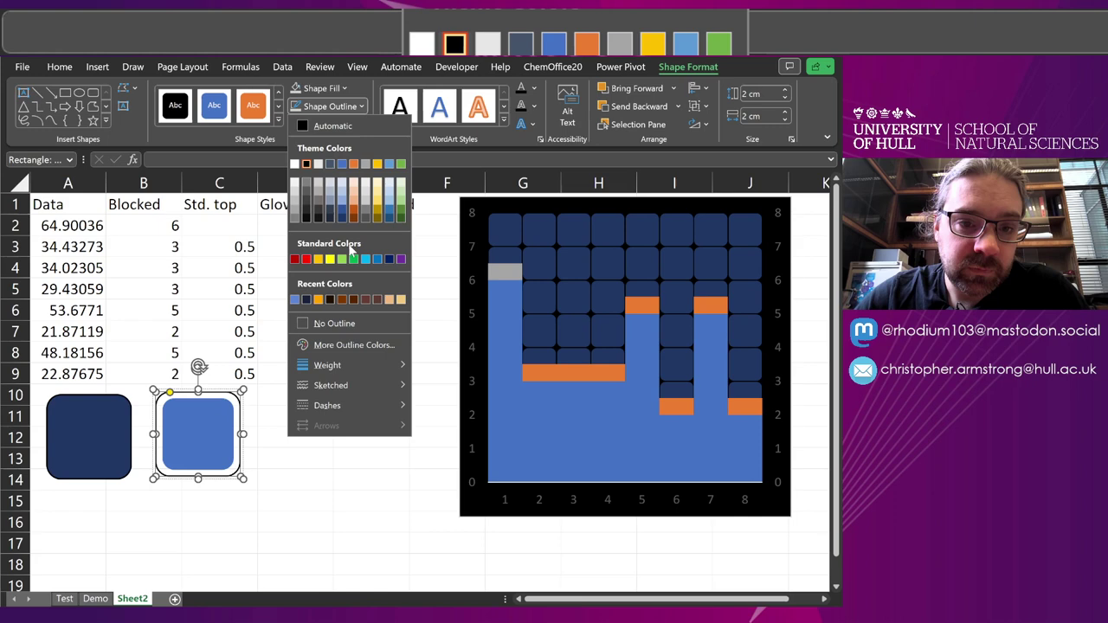
left_click(334, 324)
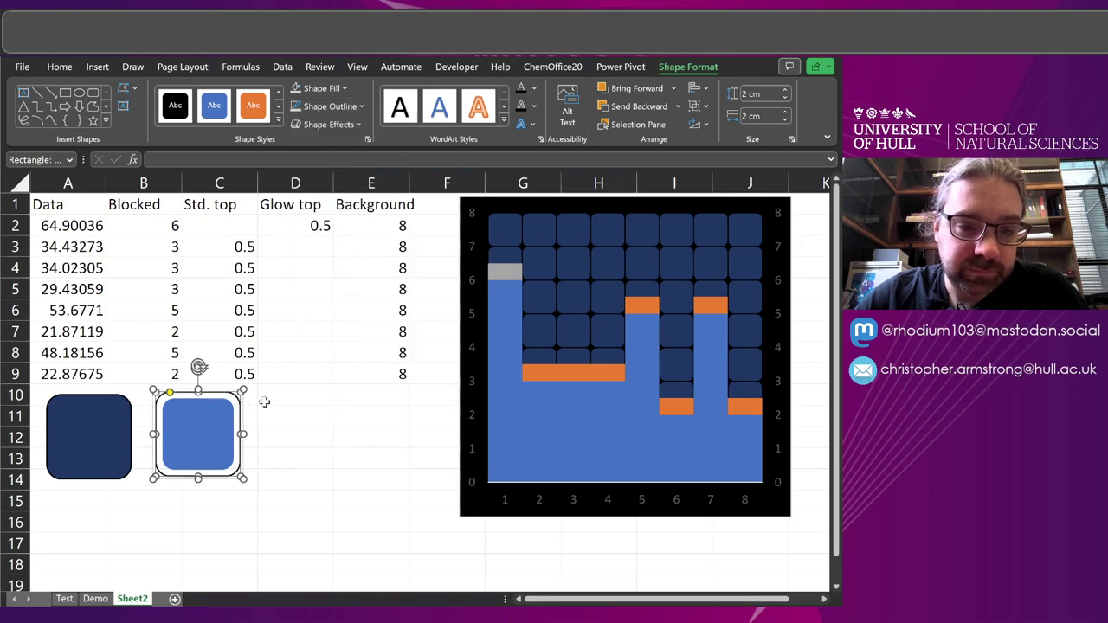
left_click(251, 407)
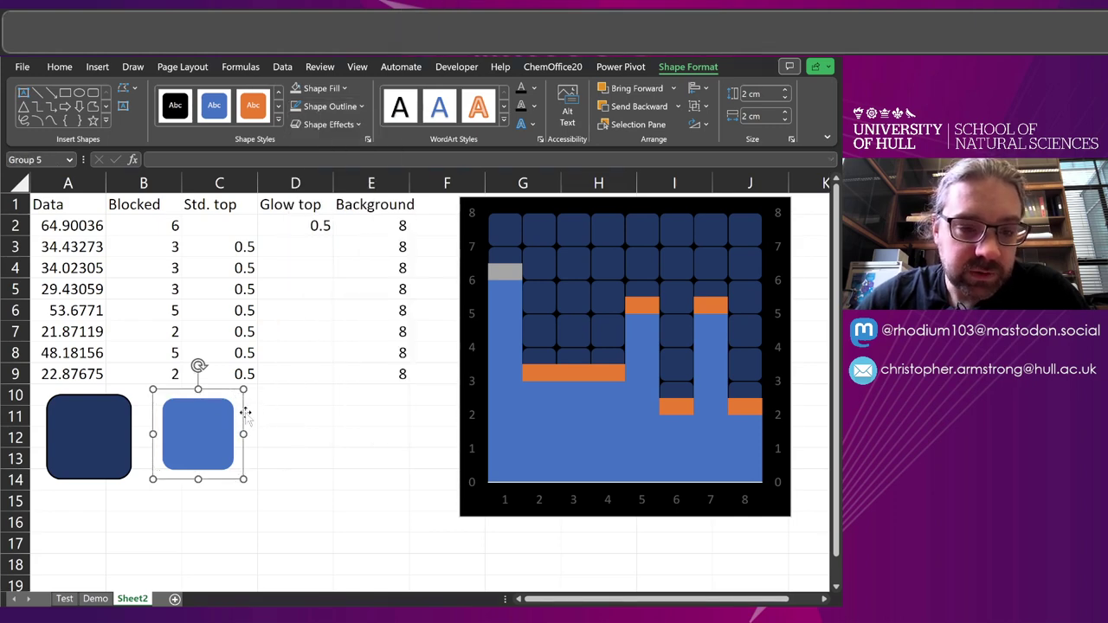
Reposition the medium blue square group and use a copy of it as the fill of the chart's Blocked columns.
mouse_move(246, 414)
left_mouse_down()
mouse_move(131, 415)
mouse_move(231, 416)
left_mouse_up()
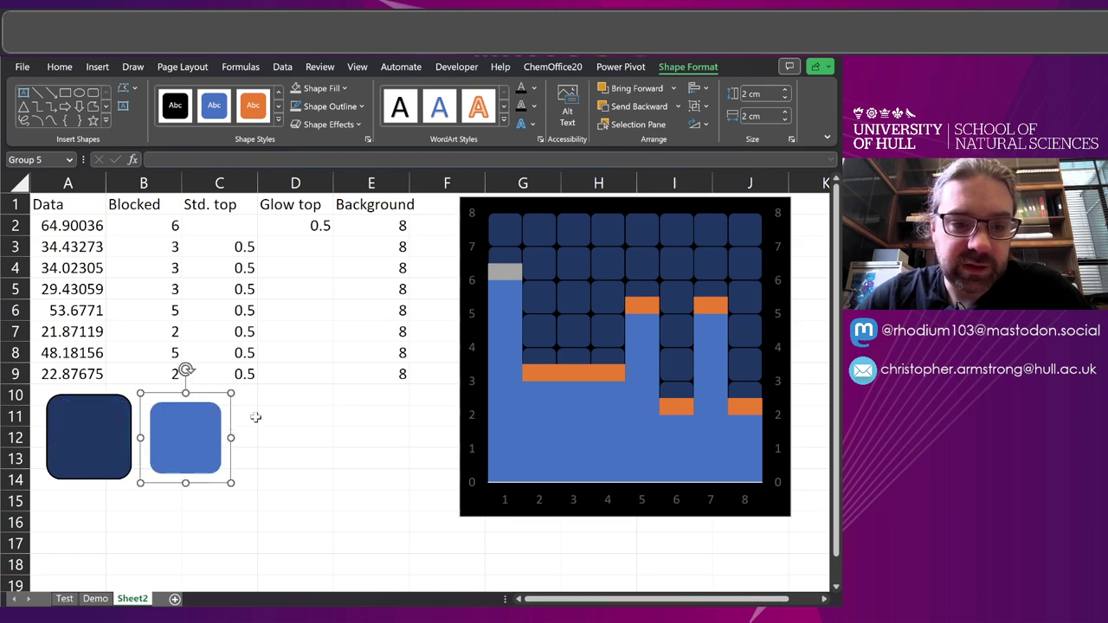
left_click(295, 414)
left_click(510, 300)
left_click(511, 301)
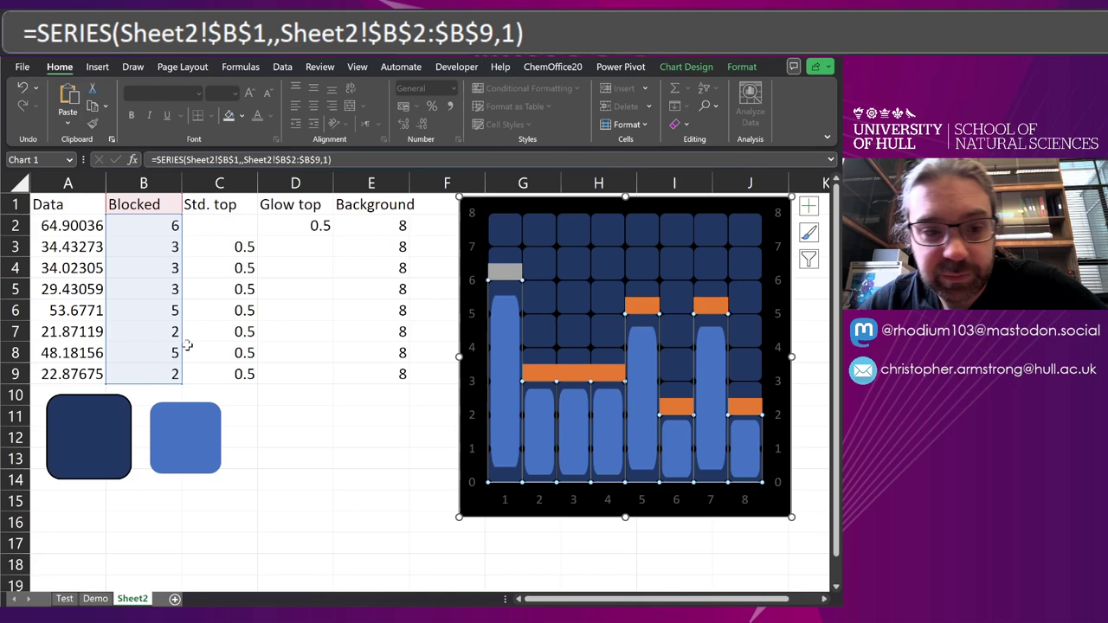
Change the standalone dark blue rounded square's fill to the green theme color.
left_click(205, 396)
left_click(205, 398)
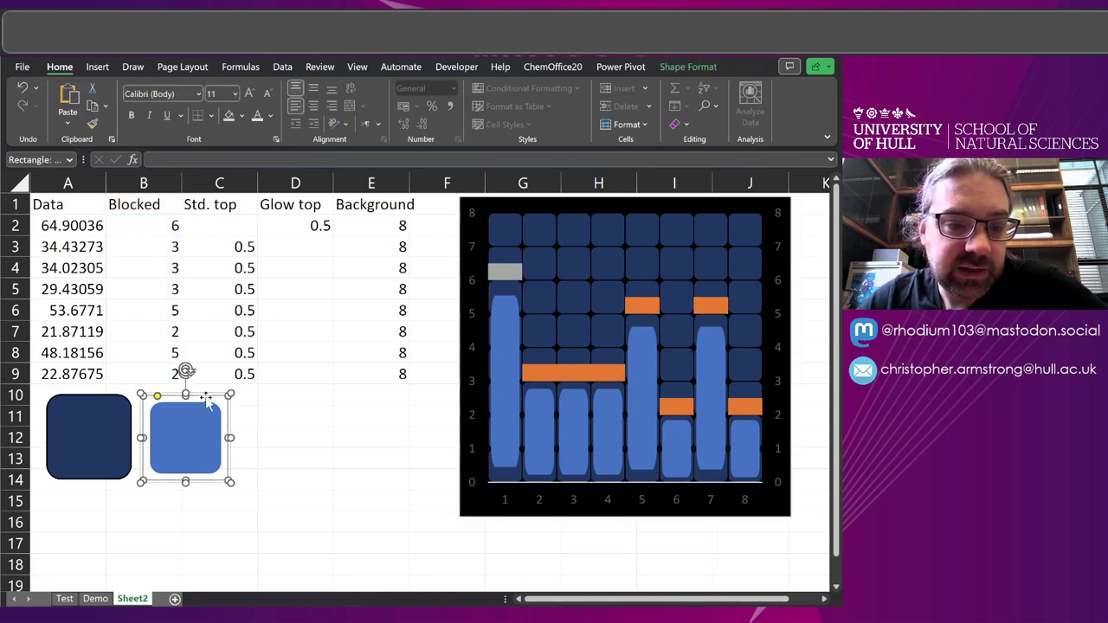
left_click(112, 413)
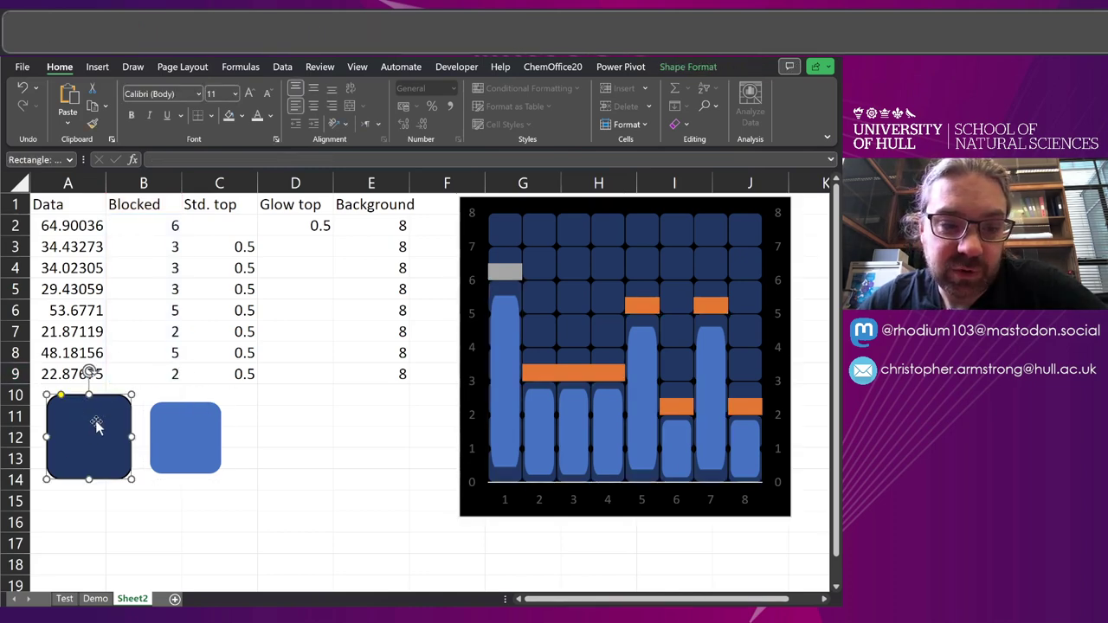
left_click(177, 407)
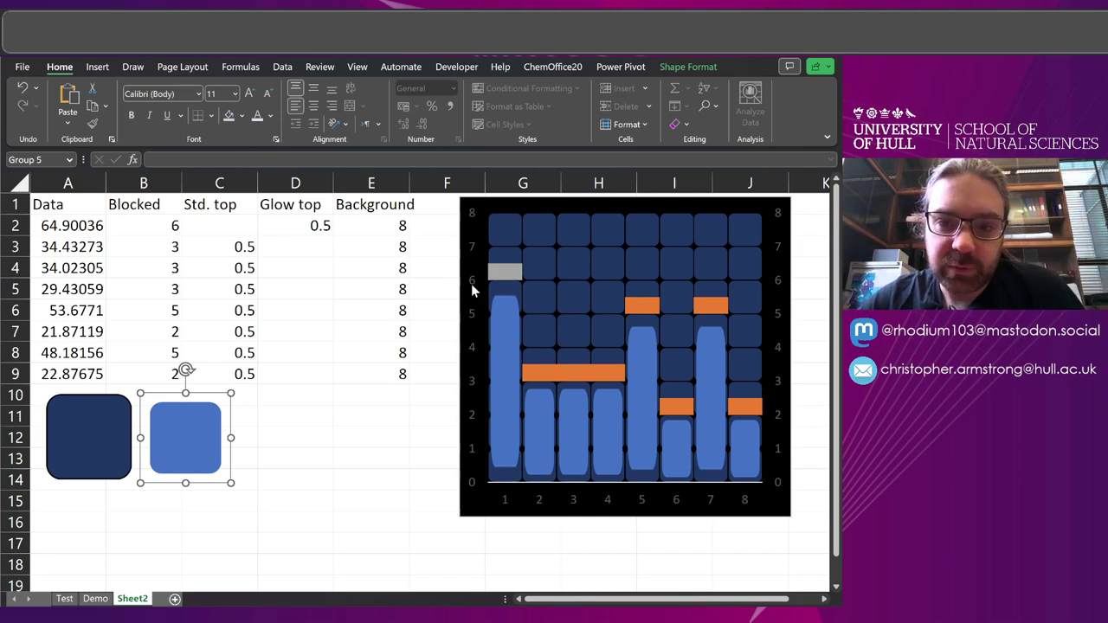
left_click(82, 431)
left_click(240, 116)
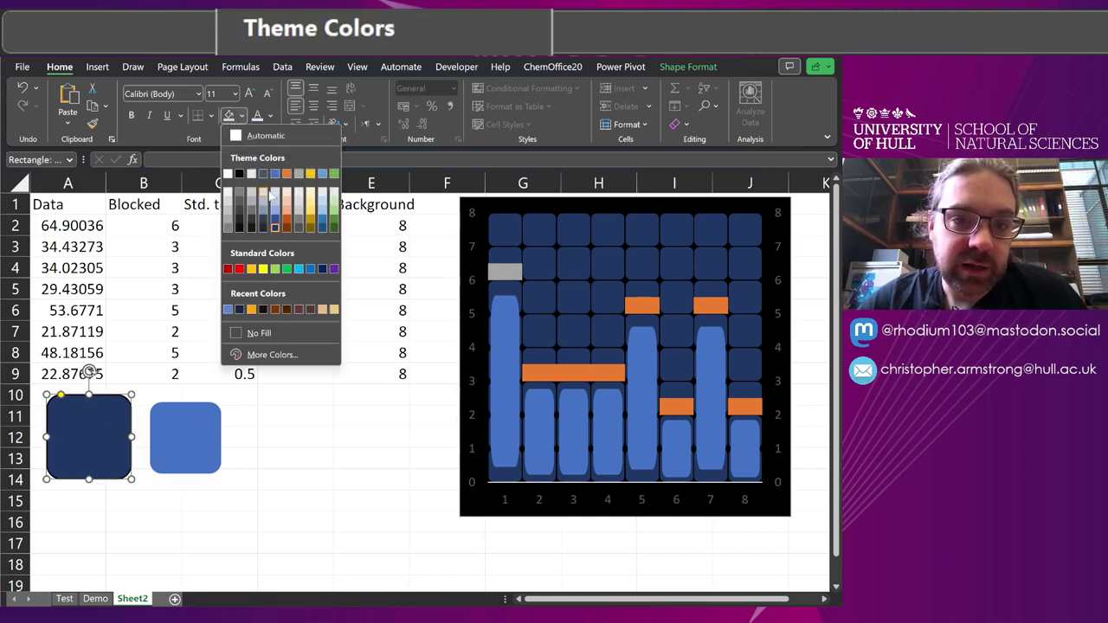
left_click(333, 173)
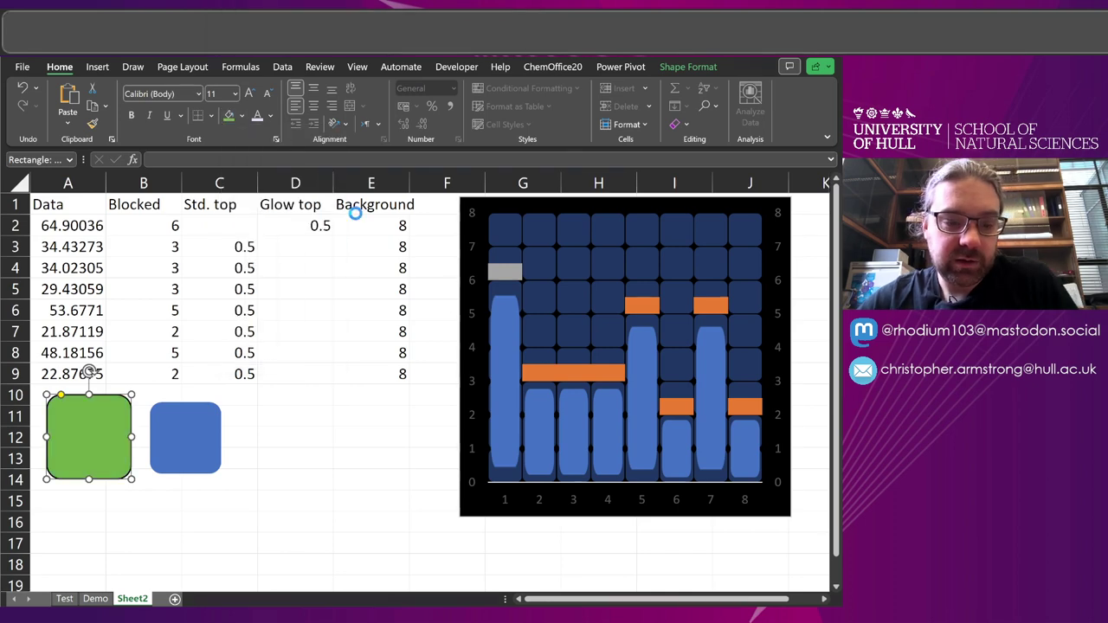
Try the green rounded square as the fill of the Background columns and undo that fill.
left_click(552, 239)
key("ctrl+v")
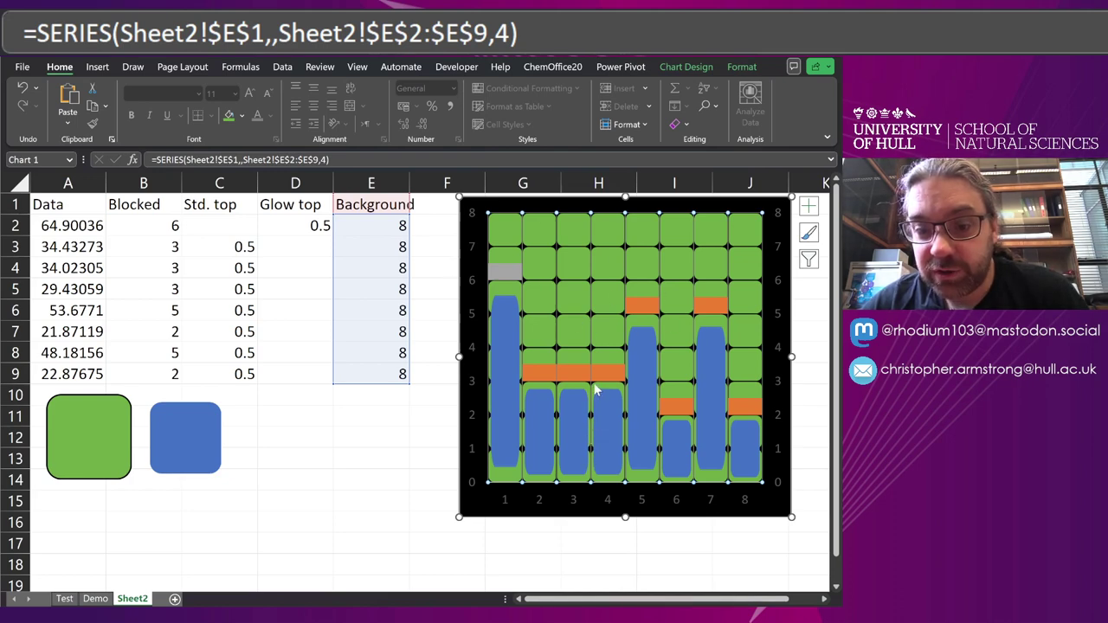
left_click(324, 448)
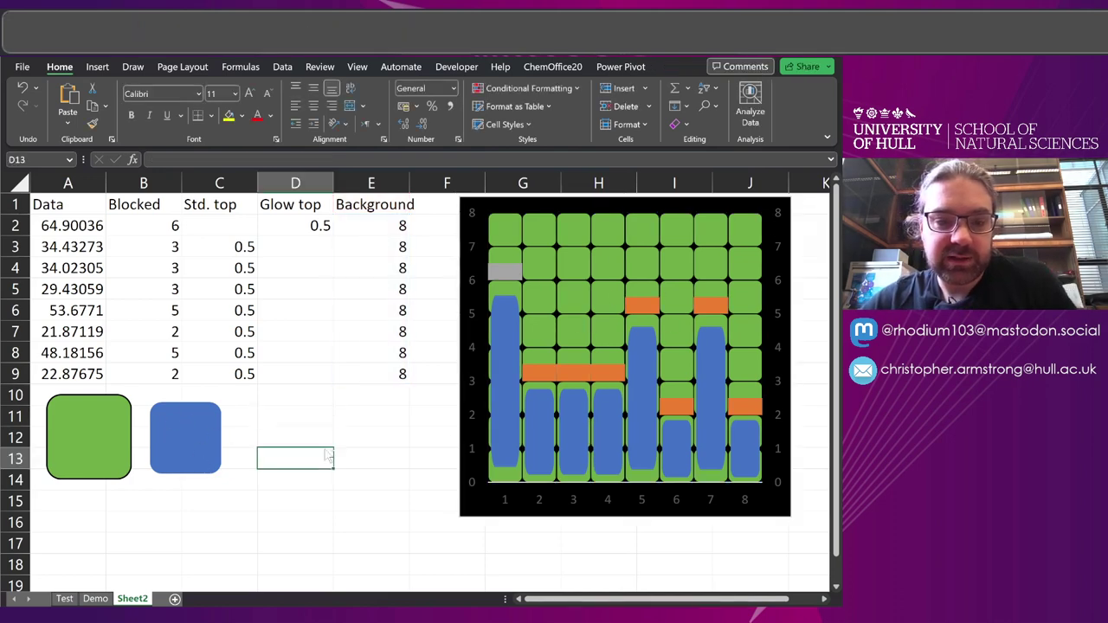
key("ctrl+z")
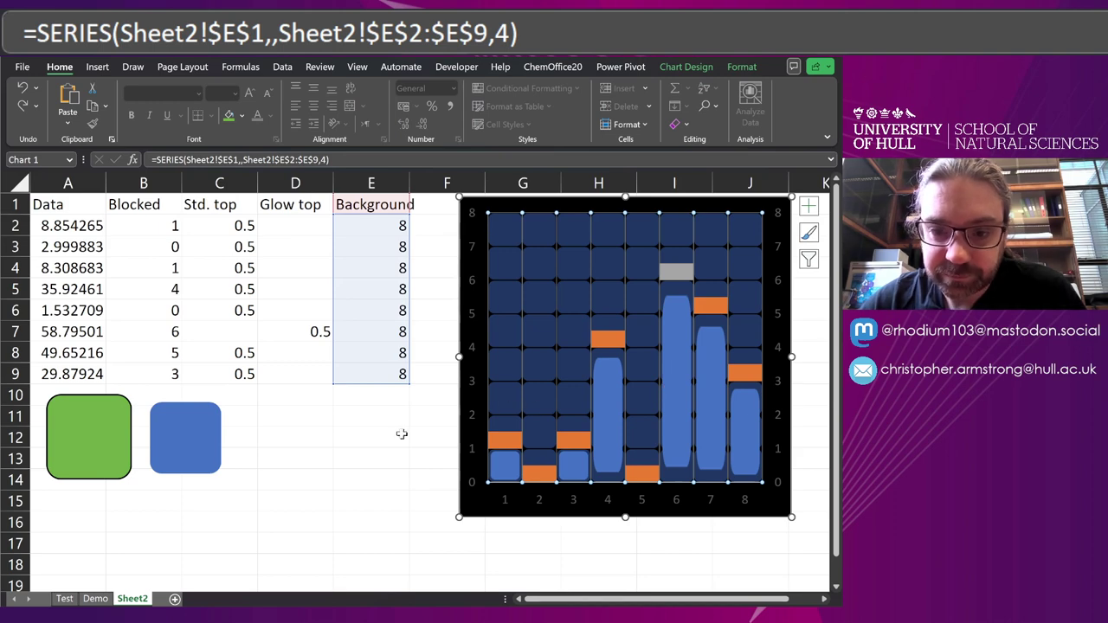
left_click(402, 434)
Set the Blocked series' picture fill to Stack and Scale with 1 unit per picture and recalculate the random data.
right_click(604, 374)
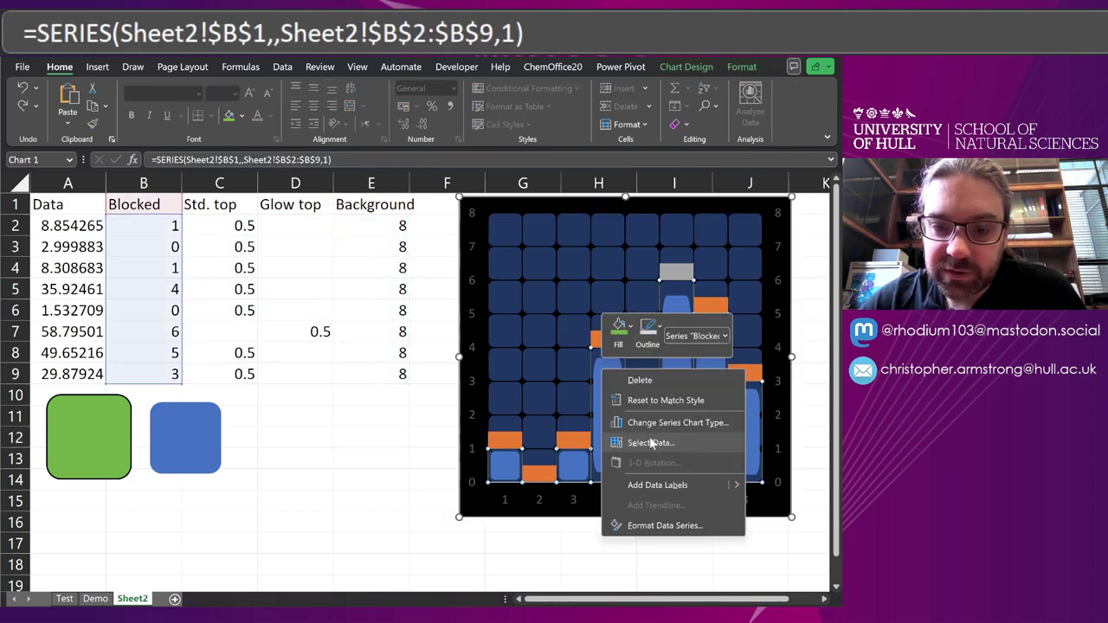
left_click(656, 526)
left_click(664, 234)
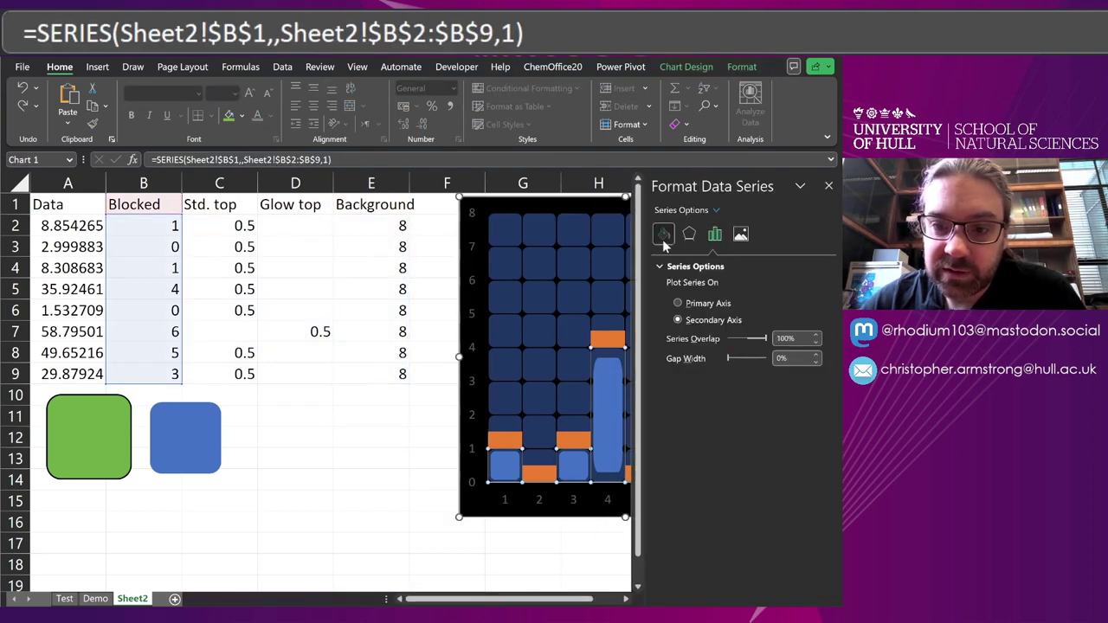
left_click(755, 533)
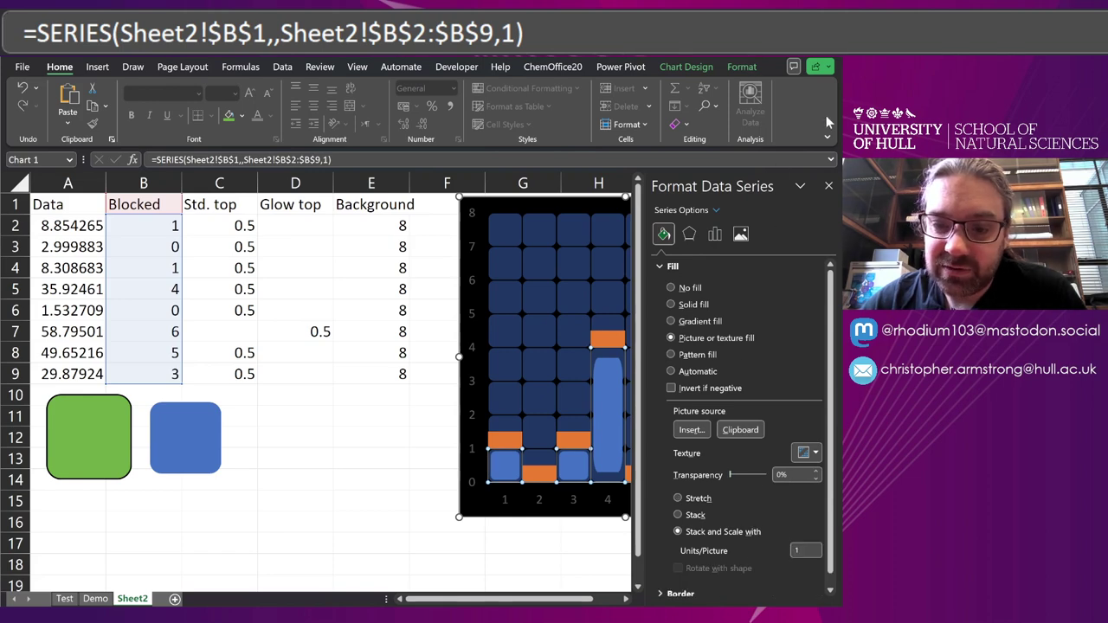
left_click(829, 187)
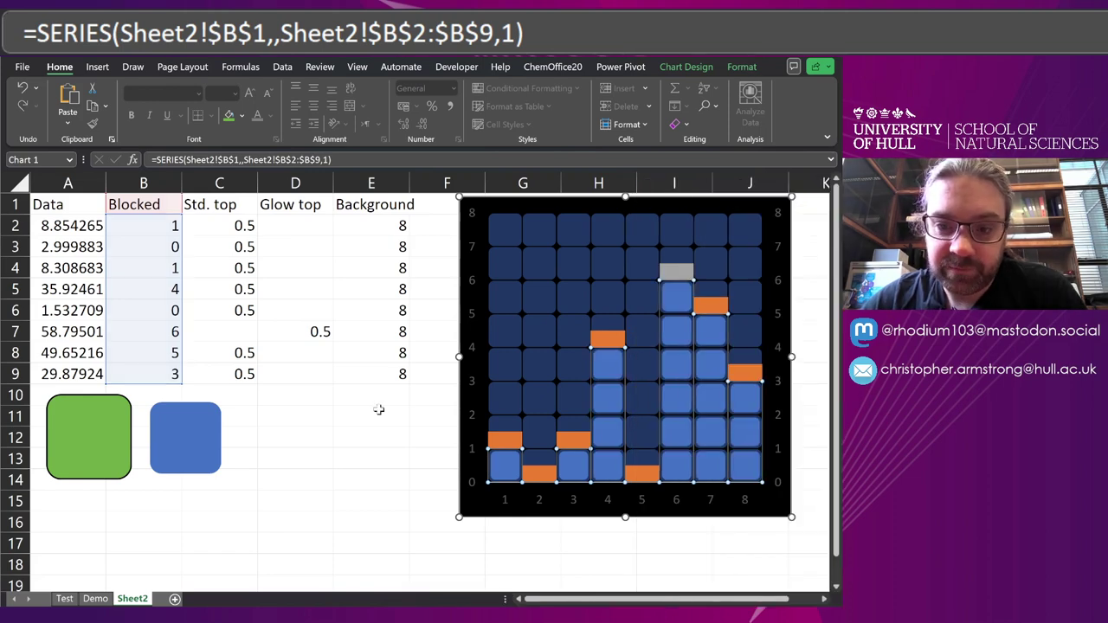
left_click(379, 410)
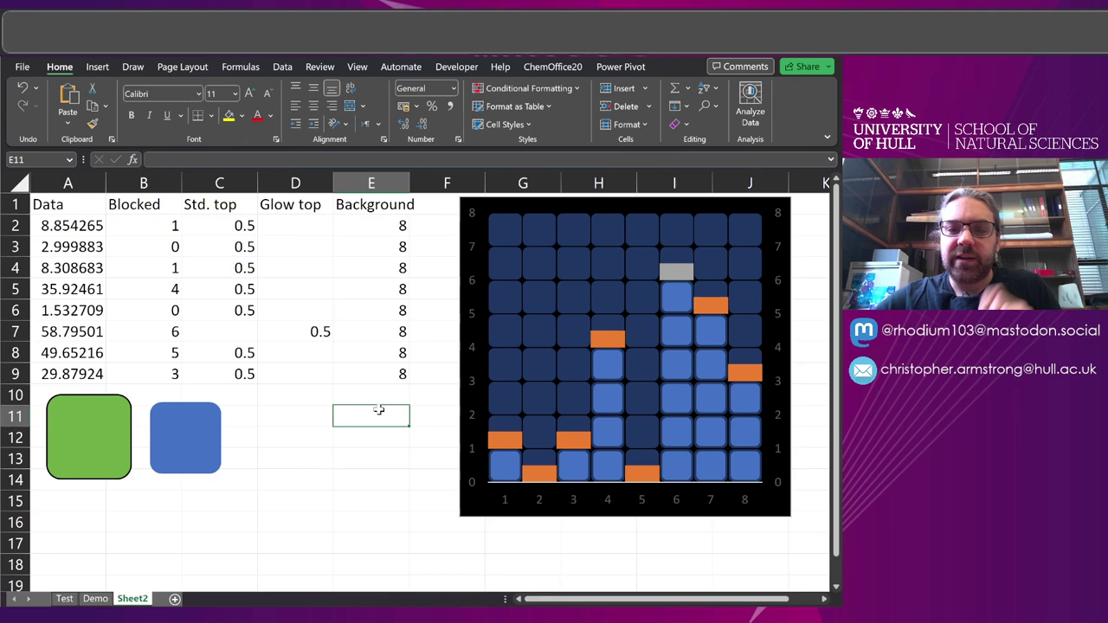
key("Return")
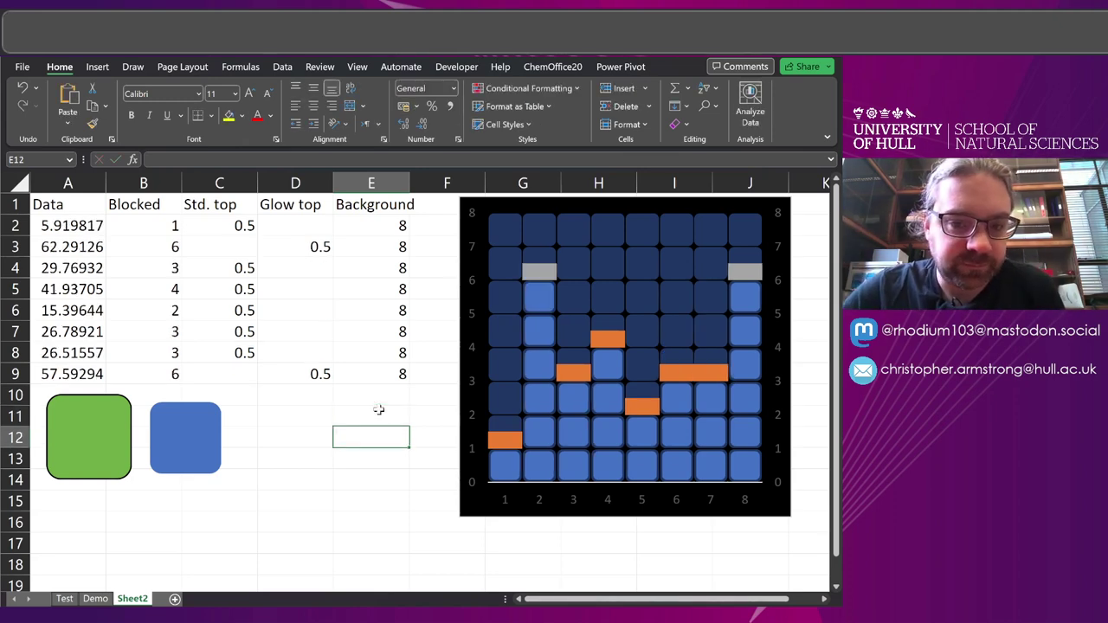
Duplicate the medium blue square group and place the copy beside the original.
left_click(195, 435)
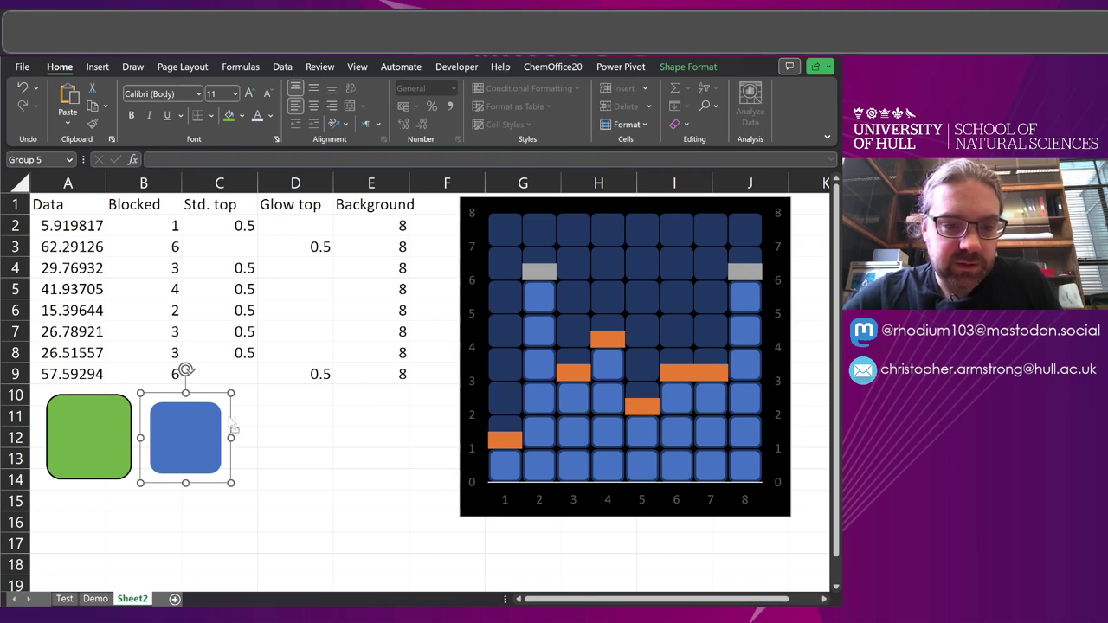
left_click(289, 430)
key("ctrl+v")
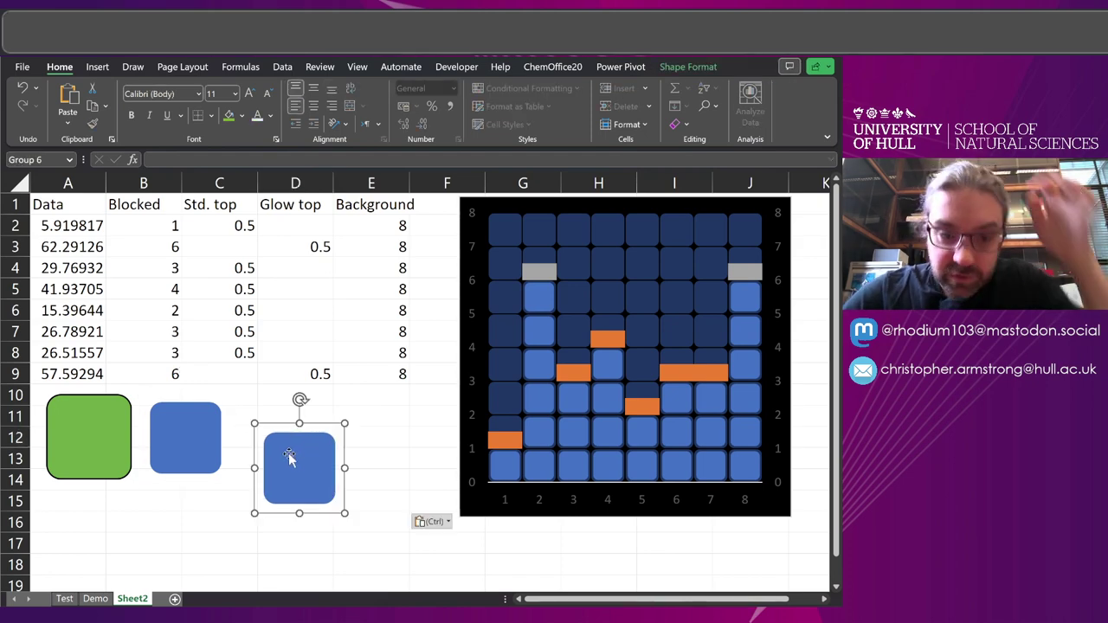
left_click_drag(325, 433, 304, 396)
Fill the inner square of the copied group with a lighter tint of the blue theme color.
left_click(292, 448)
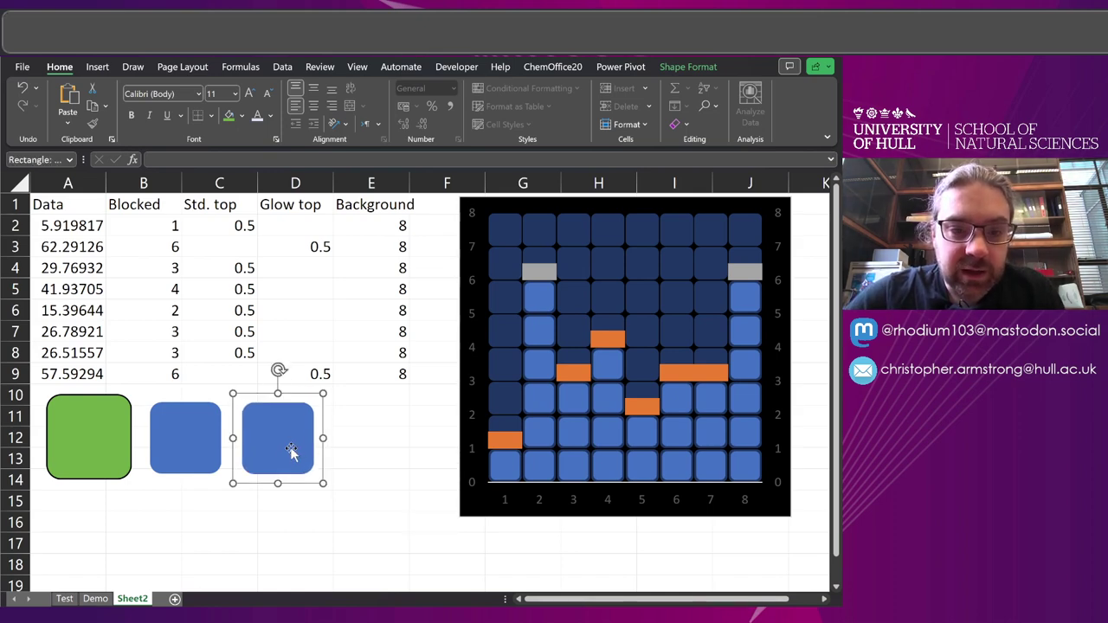
left_click(679, 66)
left_click(316, 88)
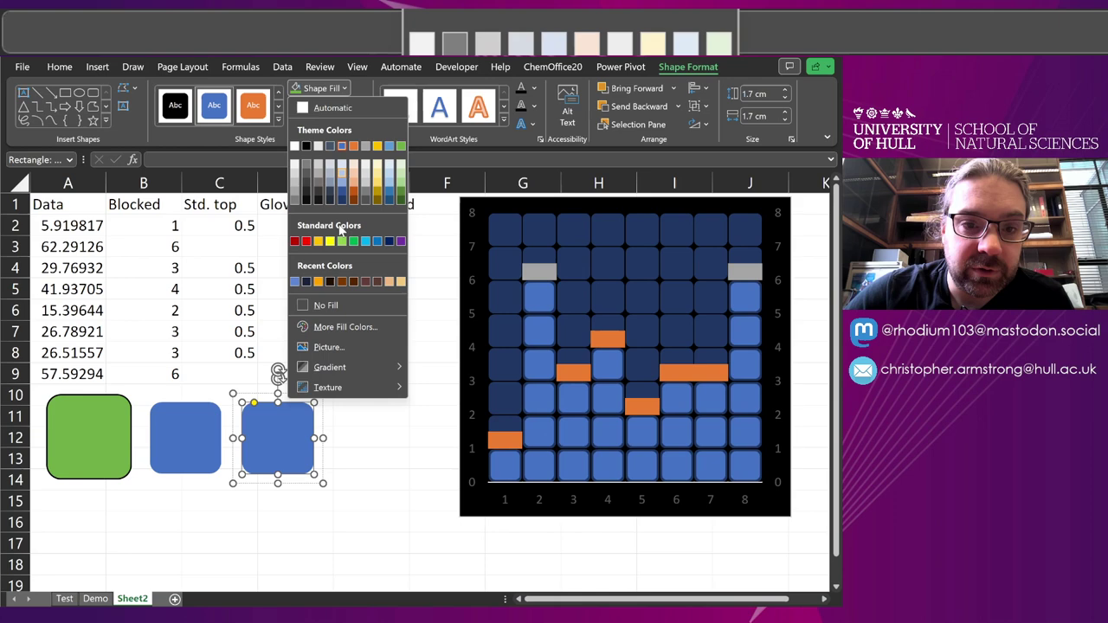
left_click(342, 182)
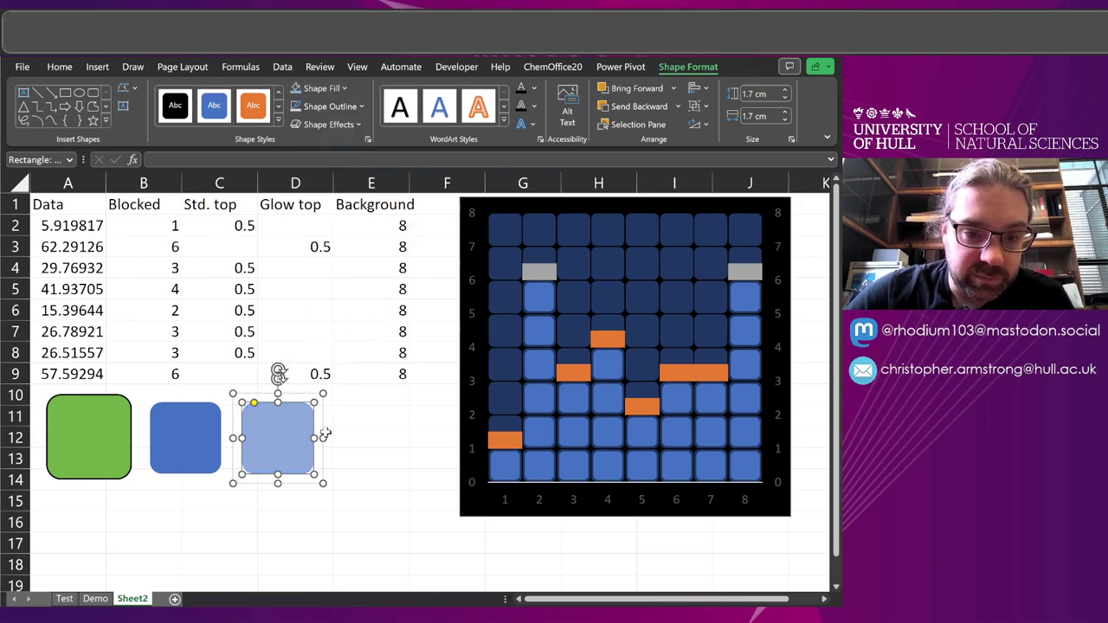
Set the height of the light blue group to 1 cm.
left_click(323, 416)
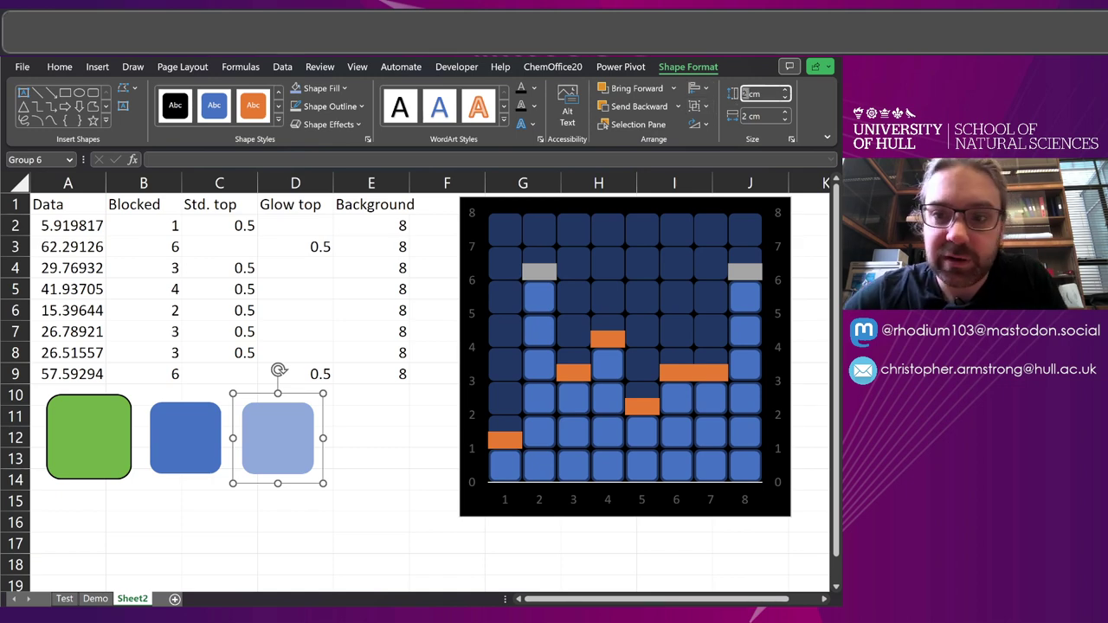
type("1cm")
key("Return")
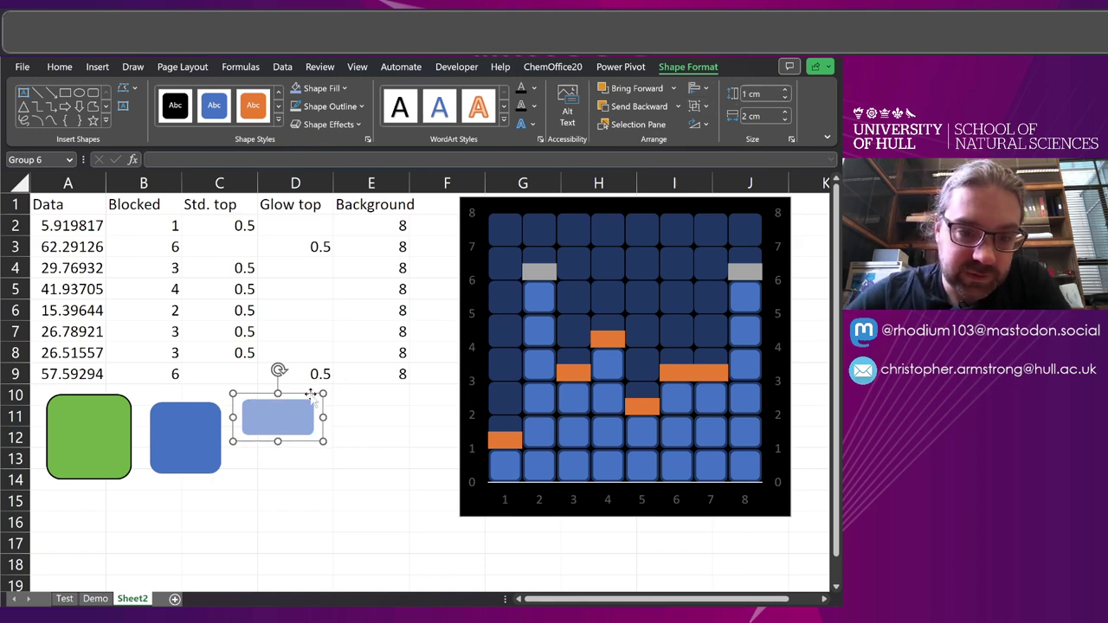
Place the light blue group directly beneath the medium blue square with their visible edges touching.
left_click_drag(310, 394, 212, 472)
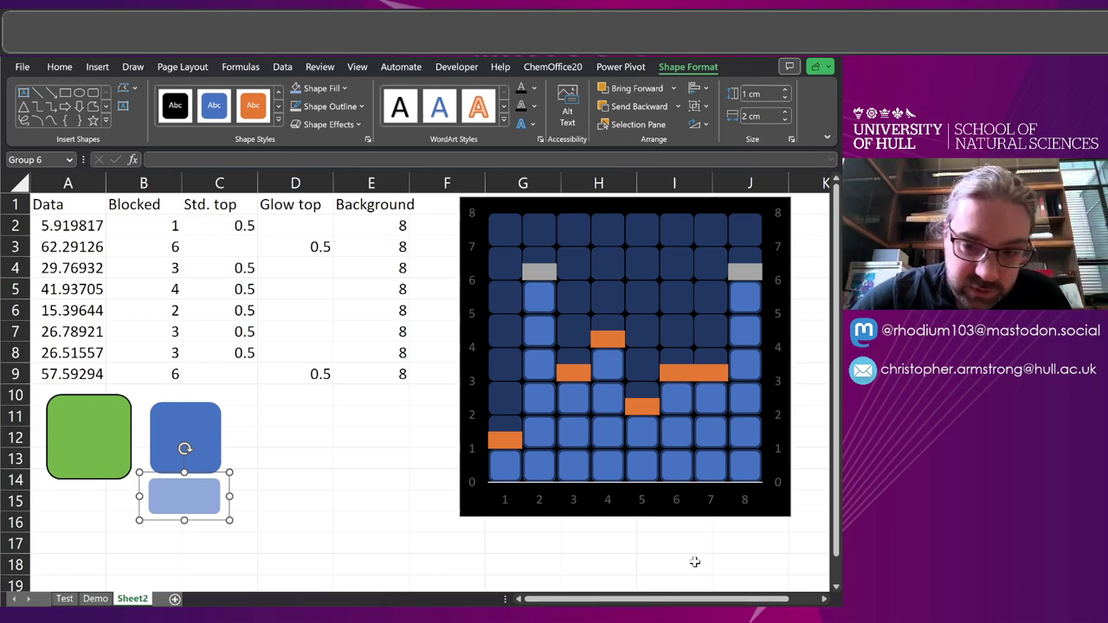
scroll(345, 327, "up", 4)
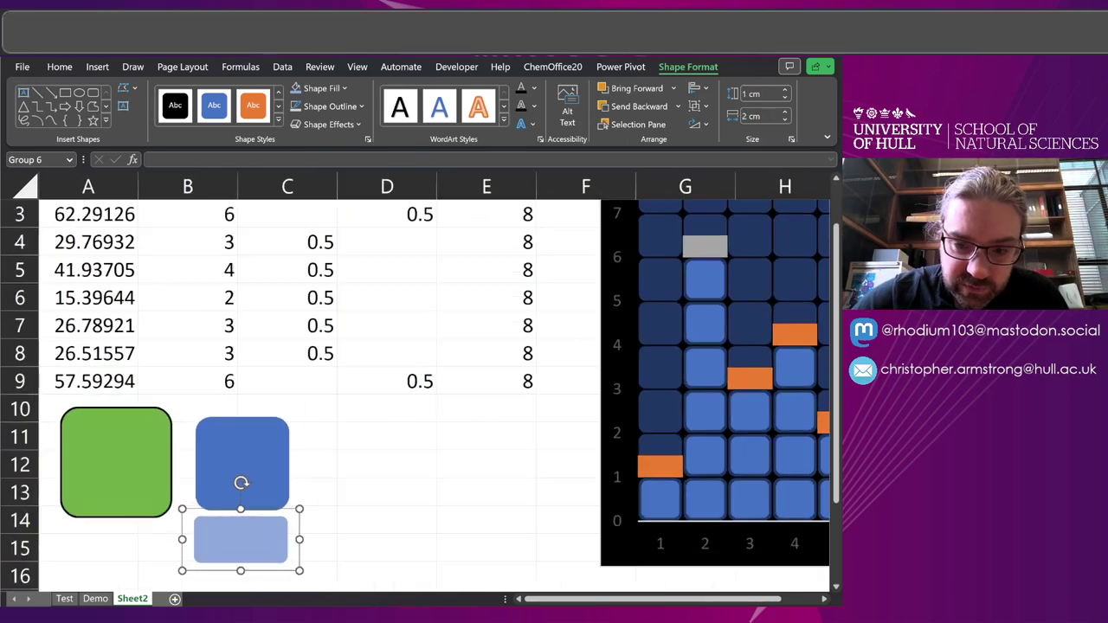
scroll(289, 490, "down", 1)
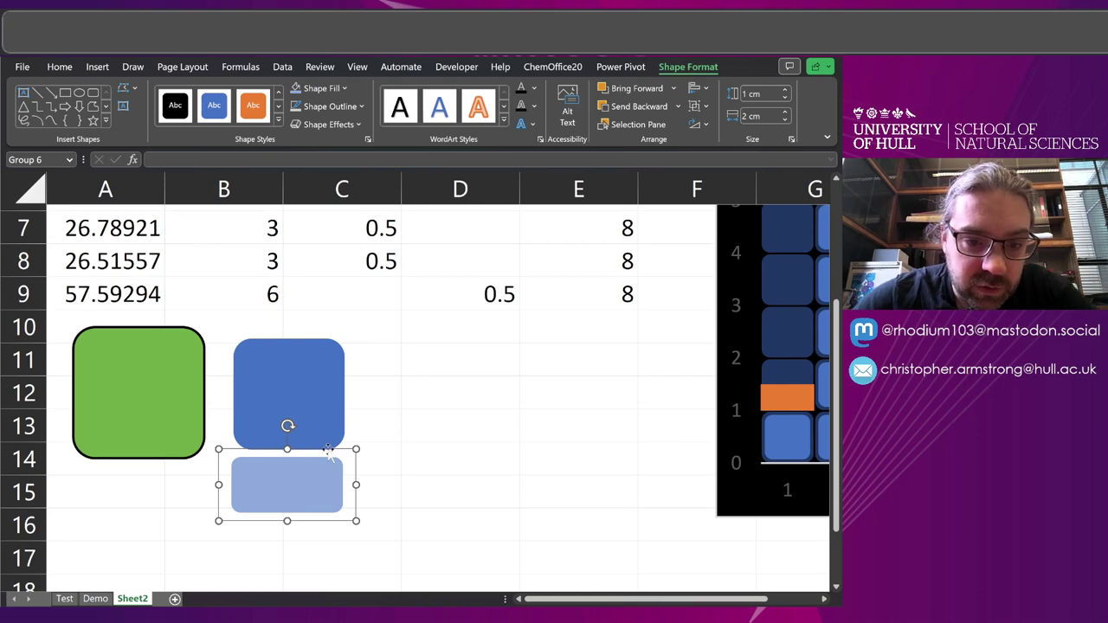
left_click_drag(342, 449, 342, 442)
Increase the corner rounding of the light blue inner rectangle to match the medium blue square above it.
left_click(248, 465)
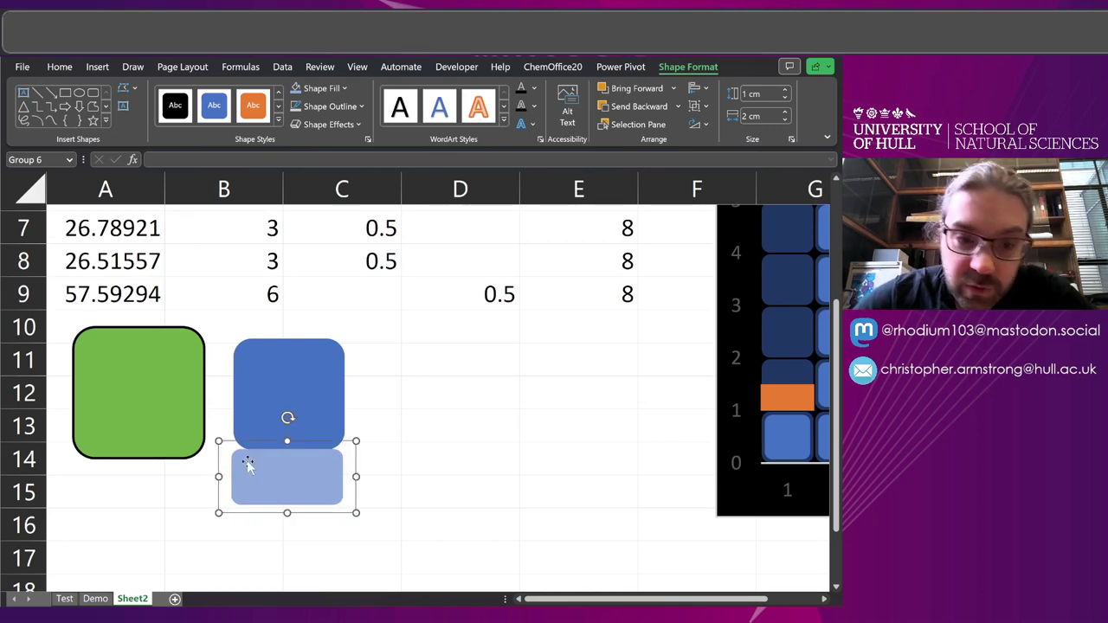
left_click(250, 469)
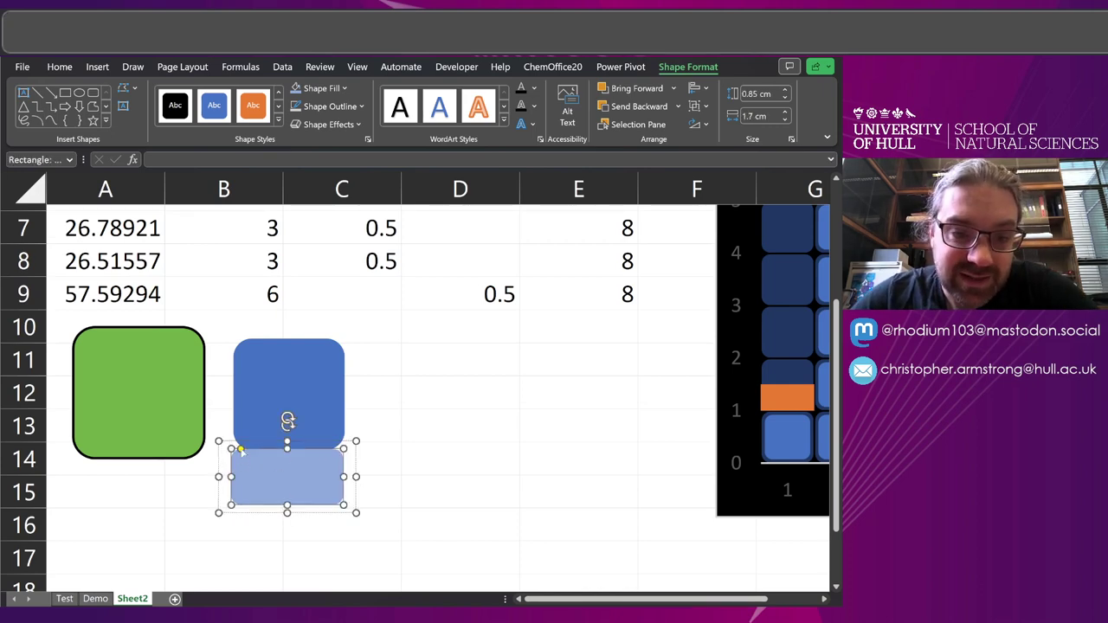
left_click_drag(241, 449, 244, 452)
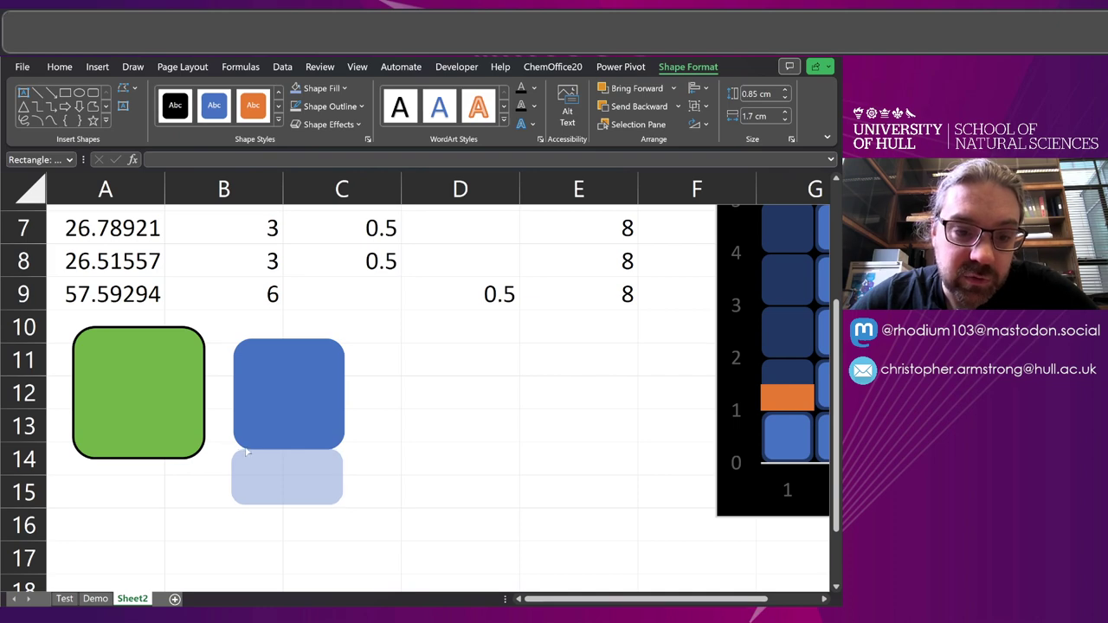
Fine-tune the corner rounding of the light blue inner rectangle against the medium blue square above it.
left_click_drag(250, 452, 250, 454)
left_click(502, 492)
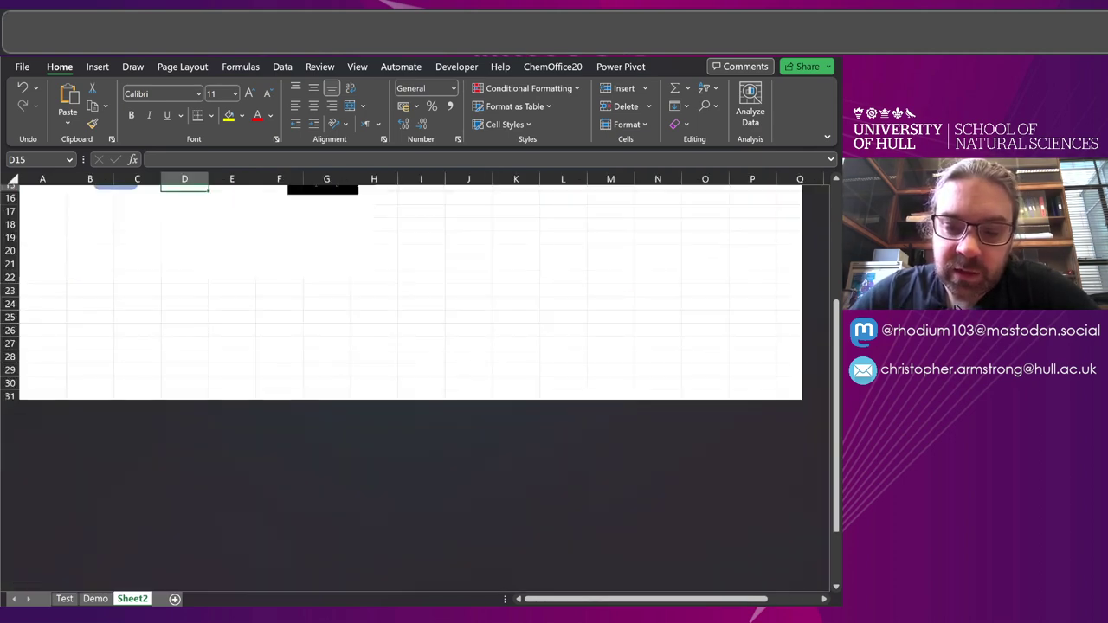
scroll(415, 387, "down", 8, "ctrl")
scroll(791, 445, "up", 3, "ctrl")
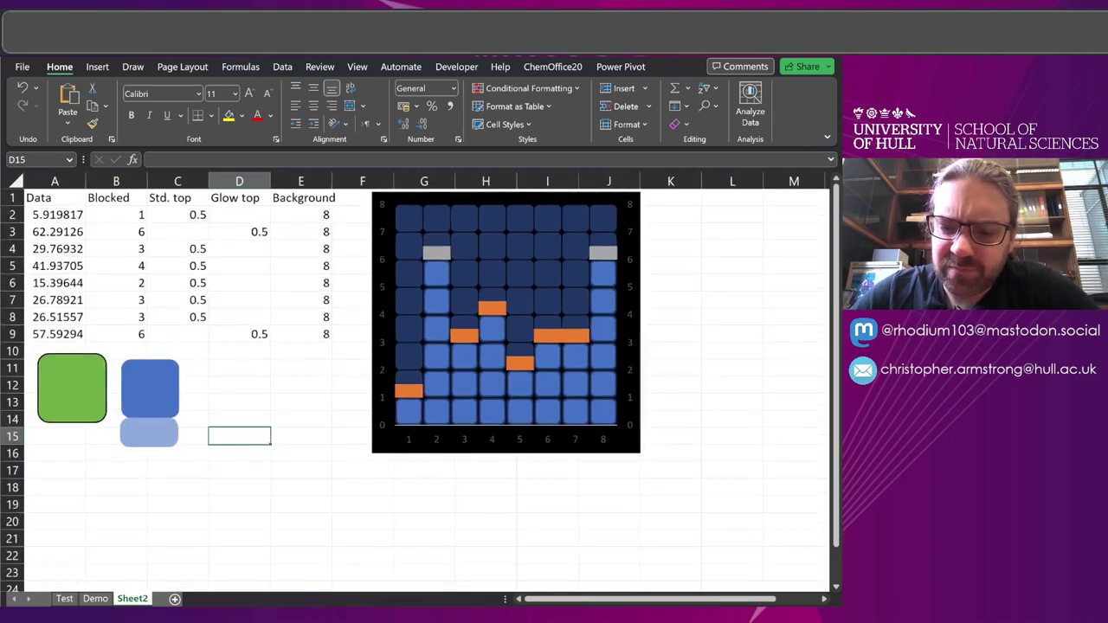
scroll(701, 465, "up", 3, "ctrl")
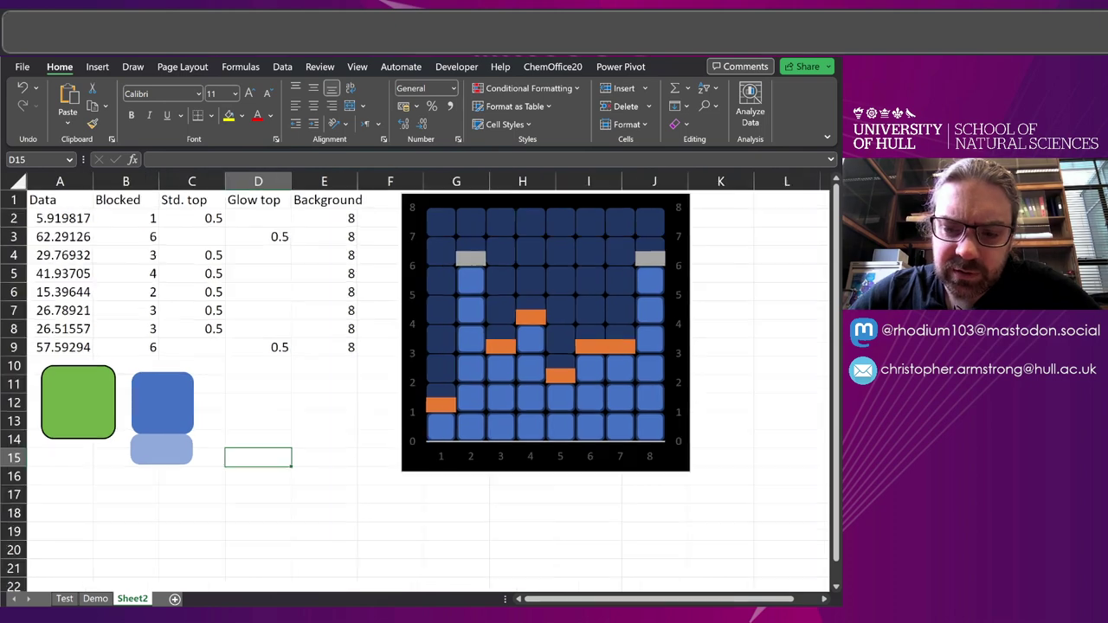
Move the light blue group away from the medium blue square to an empty area below the Glow top column.
mouse_move(701, 465)
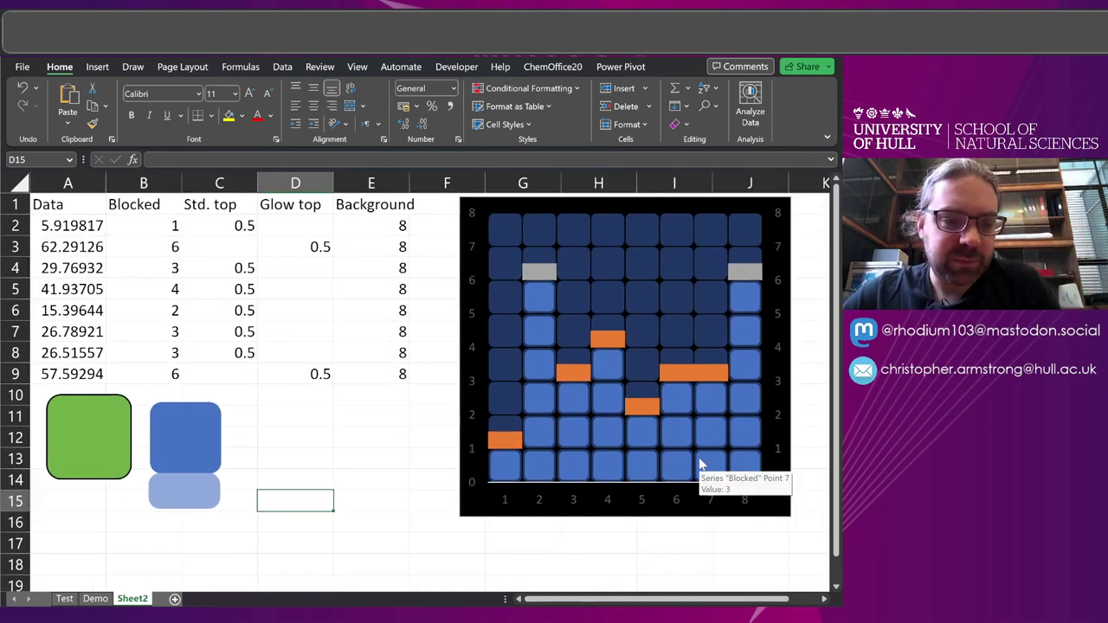
left_click(211, 490)
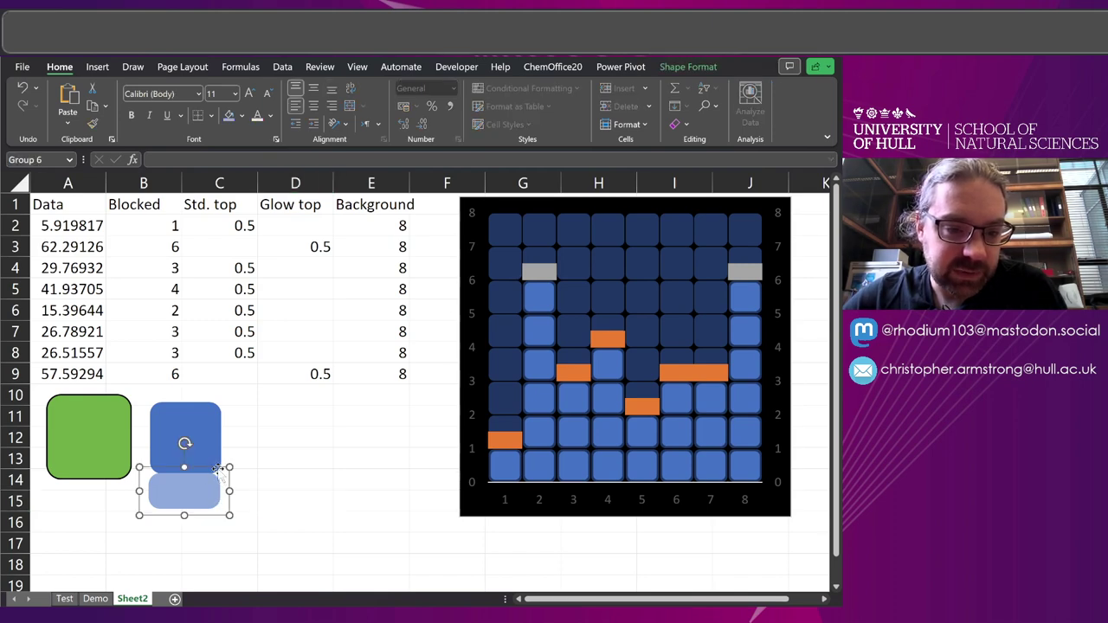
left_click_drag(216, 470, 338, 413)
left_click(214, 482)
left_click(371, 396)
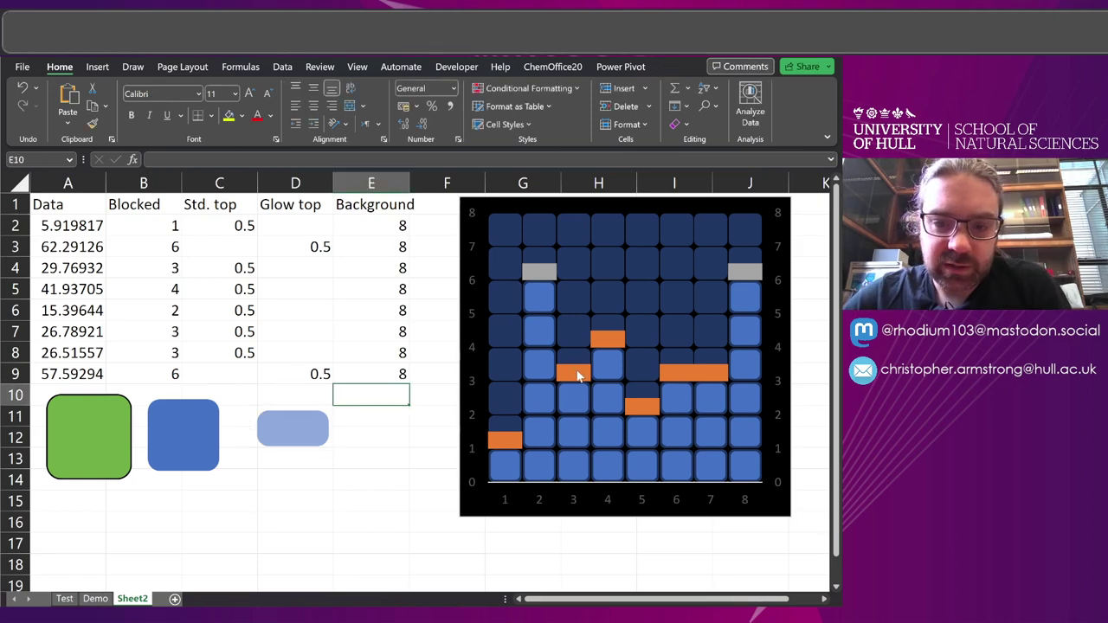
Paste a copy of the light blue group onto the Std. top series as its column fill.
left_click(574, 373)
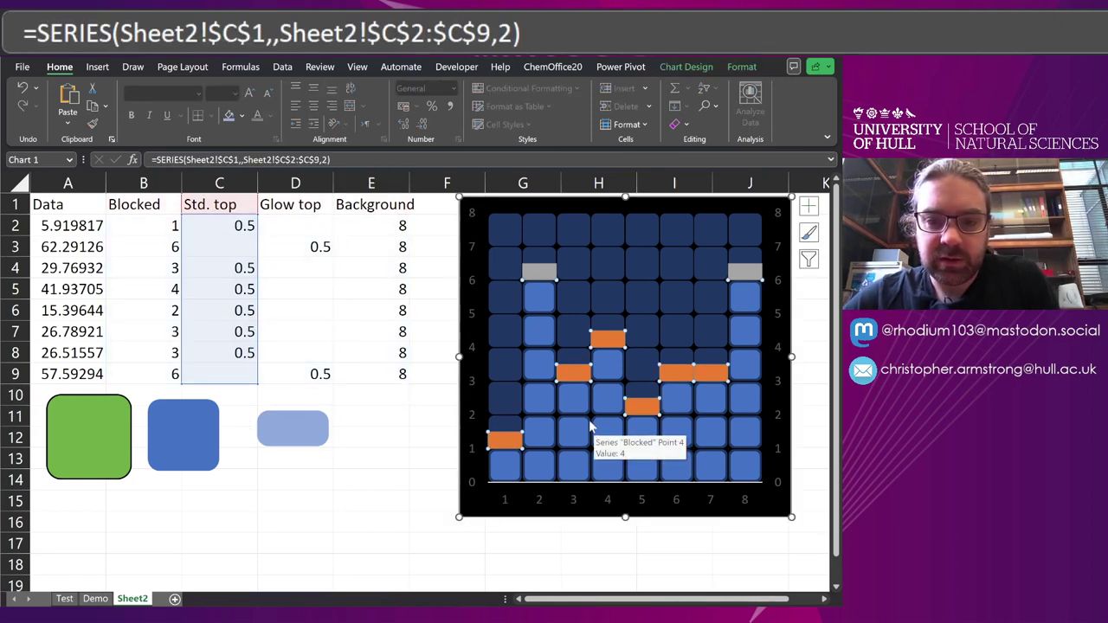
key("ctrl+v")
left_click(390, 453)
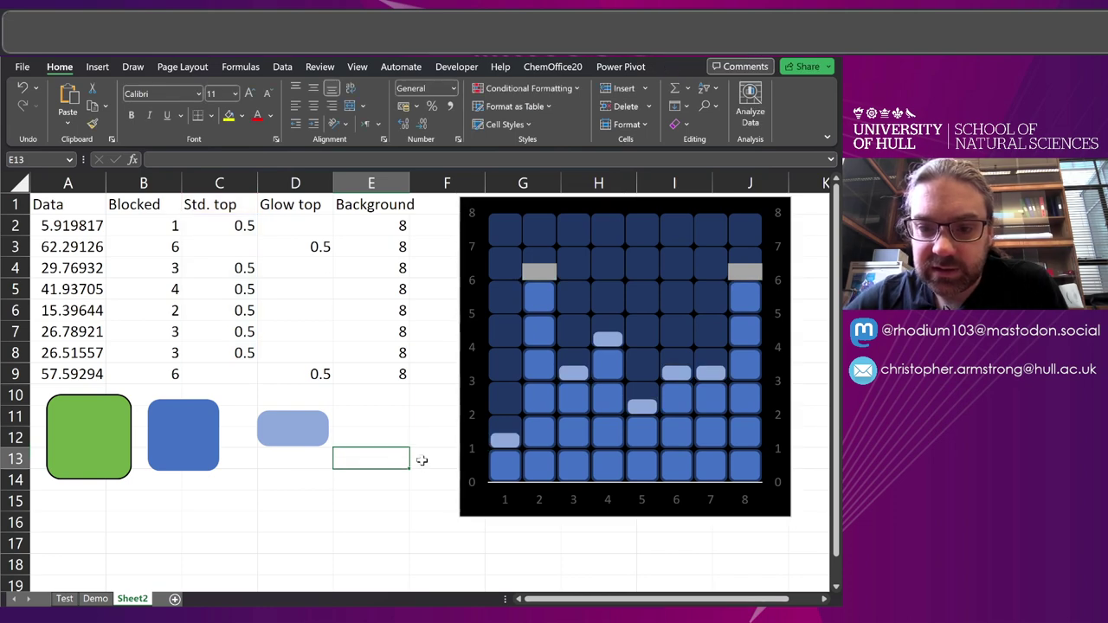
Fill the inner rectangle of the light blue group with the lightest tint of the blue theme color.
left_click(291, 434)
left_click(291, 434)
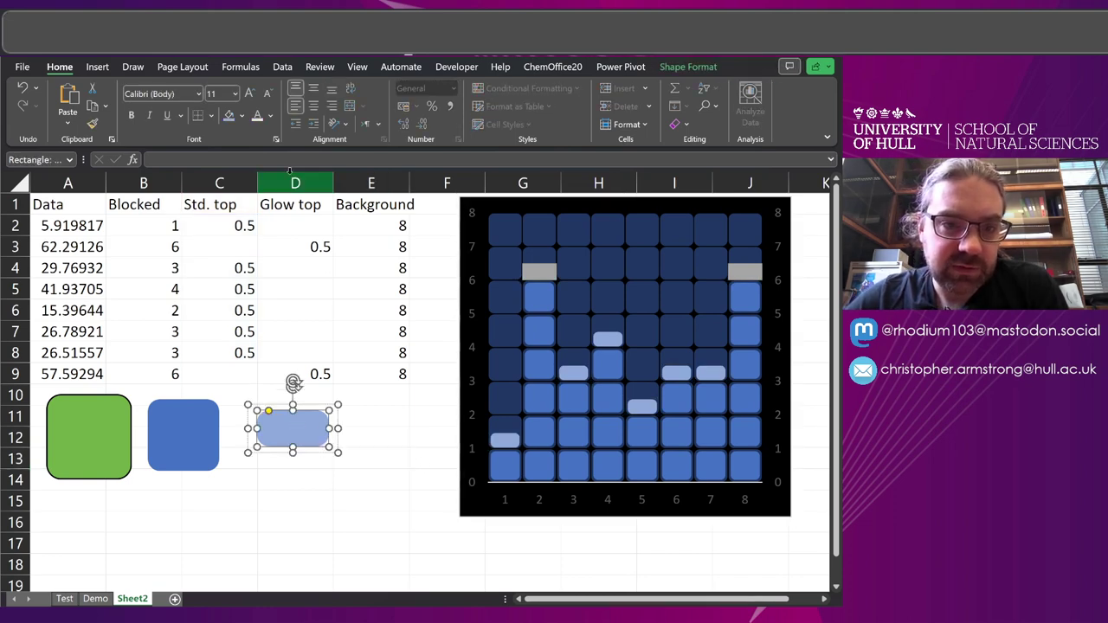
left_click(242, 122)
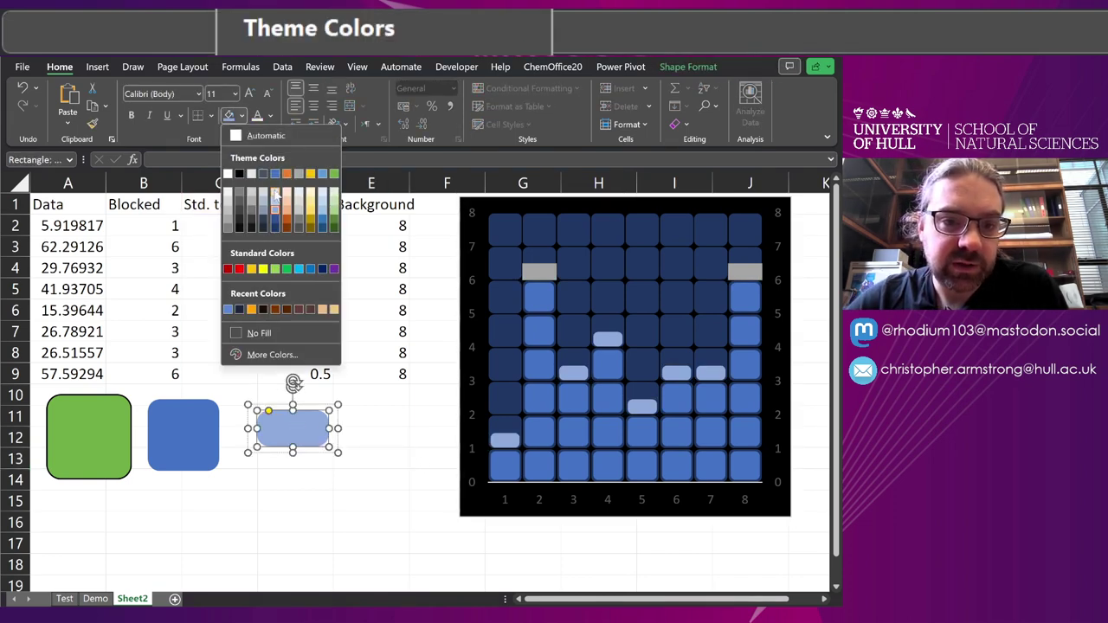
left_click(277, 193)
Copy the recolored pale blue group and paste it onto the Glow top series as its column fill.
key("Escape")
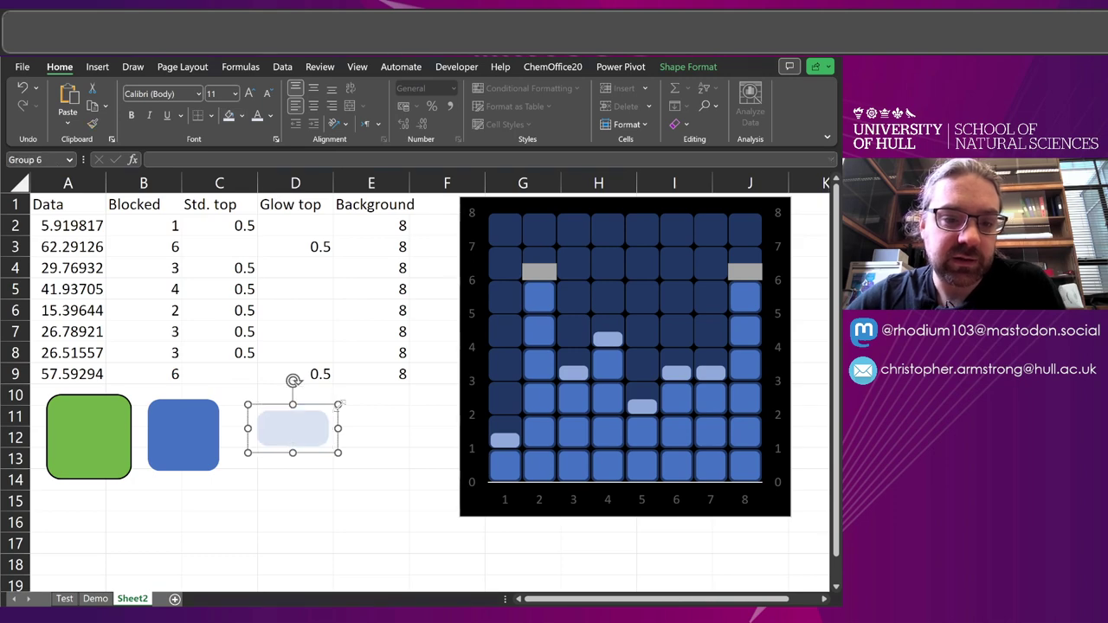
left_click(546, 279)
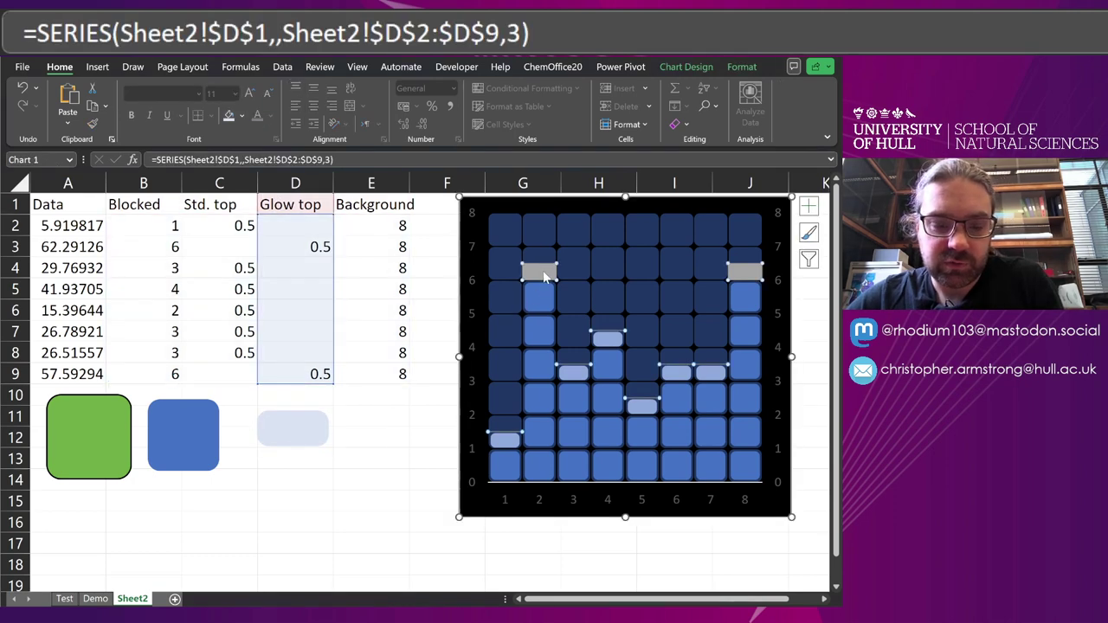
left_click(376, 459)
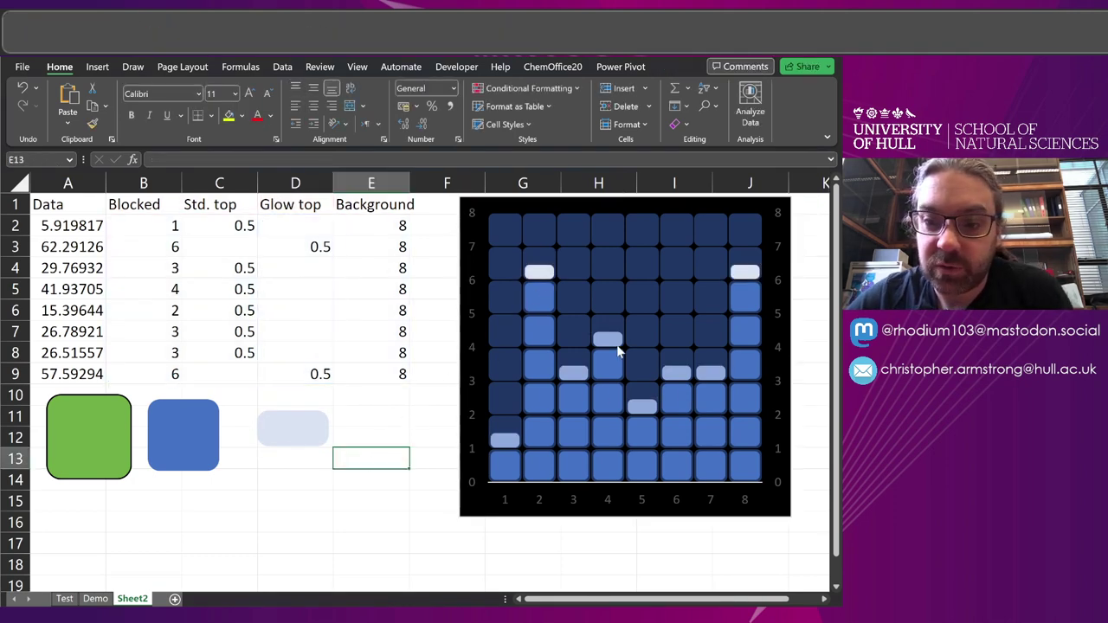
Apply the second-largest light blue glow variation to the Glow top series.
left_click(535, 275)
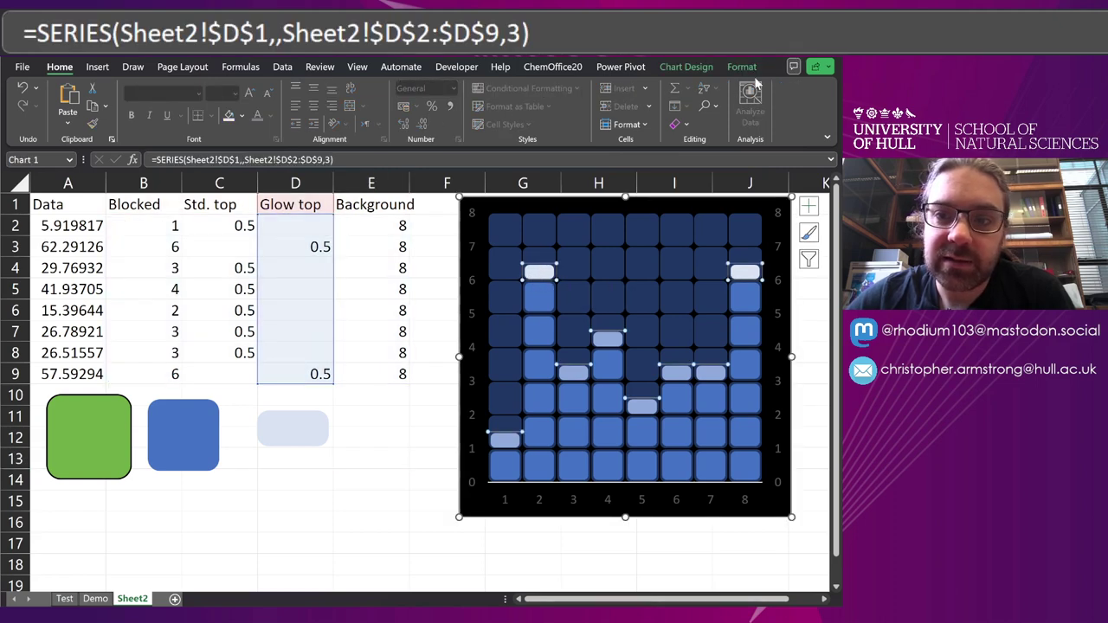
left_click(753, 67)
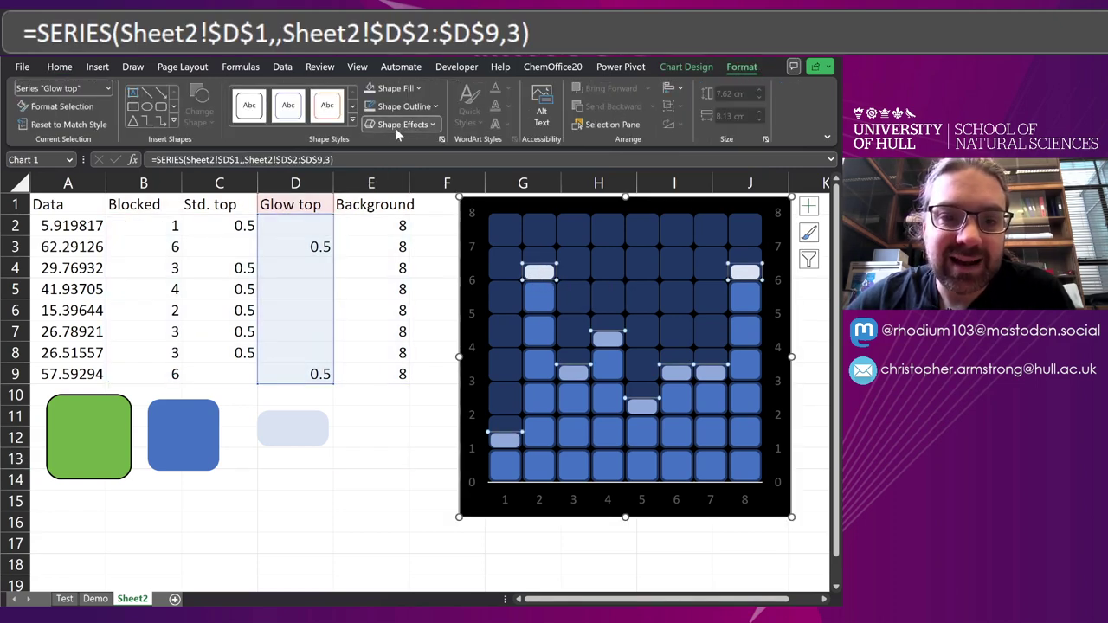
left_click(403, 124)
mouse_move(433, 249)
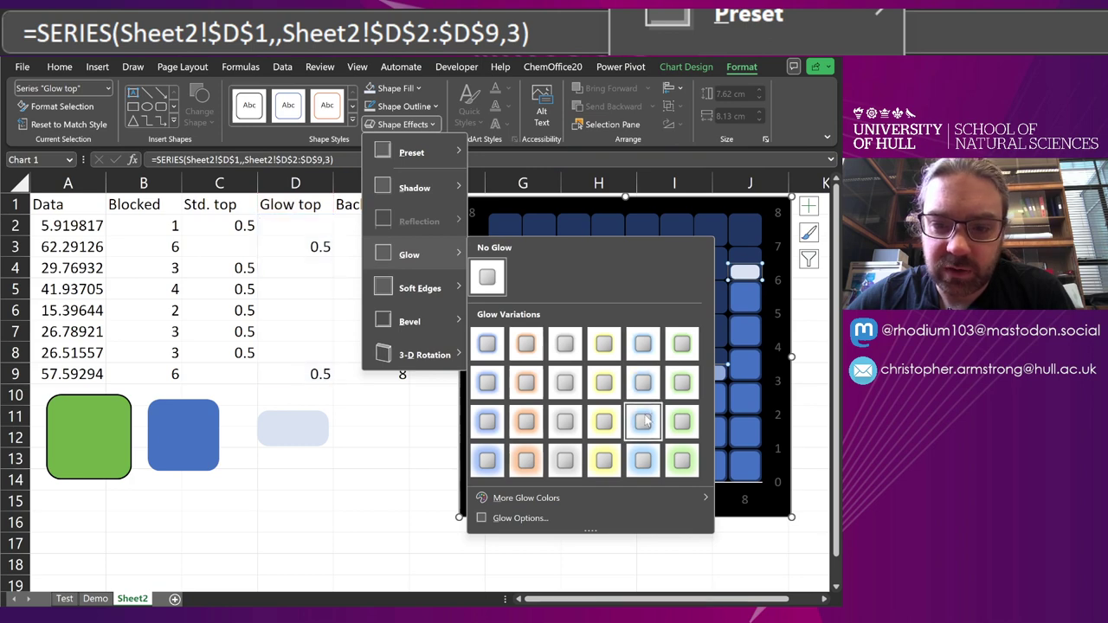
left_click(644, 422)
left_click(379, 433)
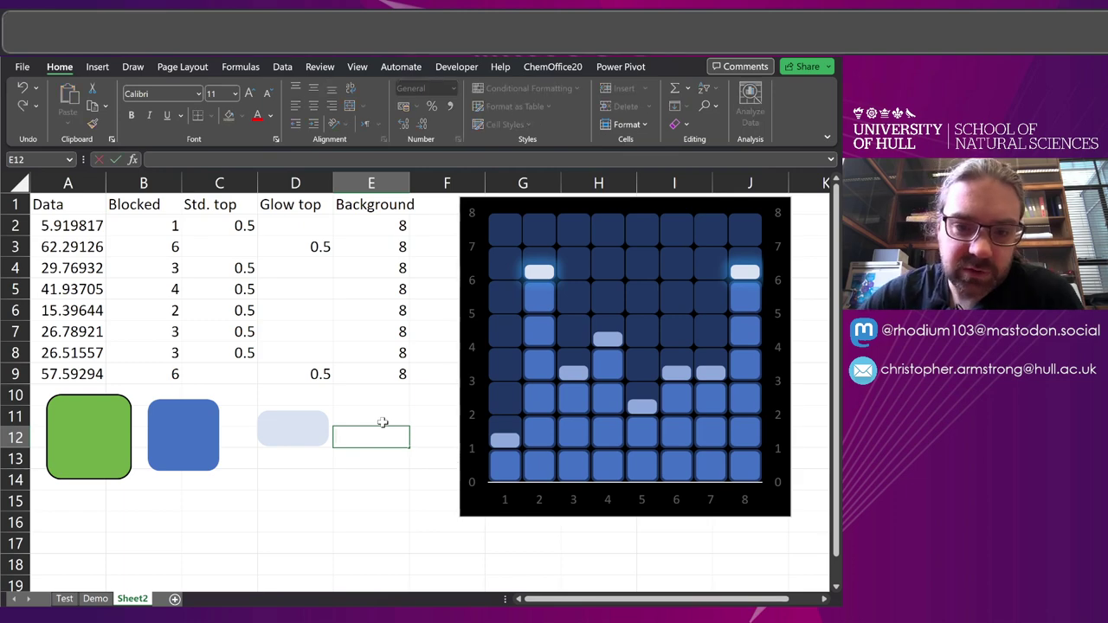
Recalculate the random data several times to check how the chart's standard and glowing tops respond.
key("Return")
key("Return")
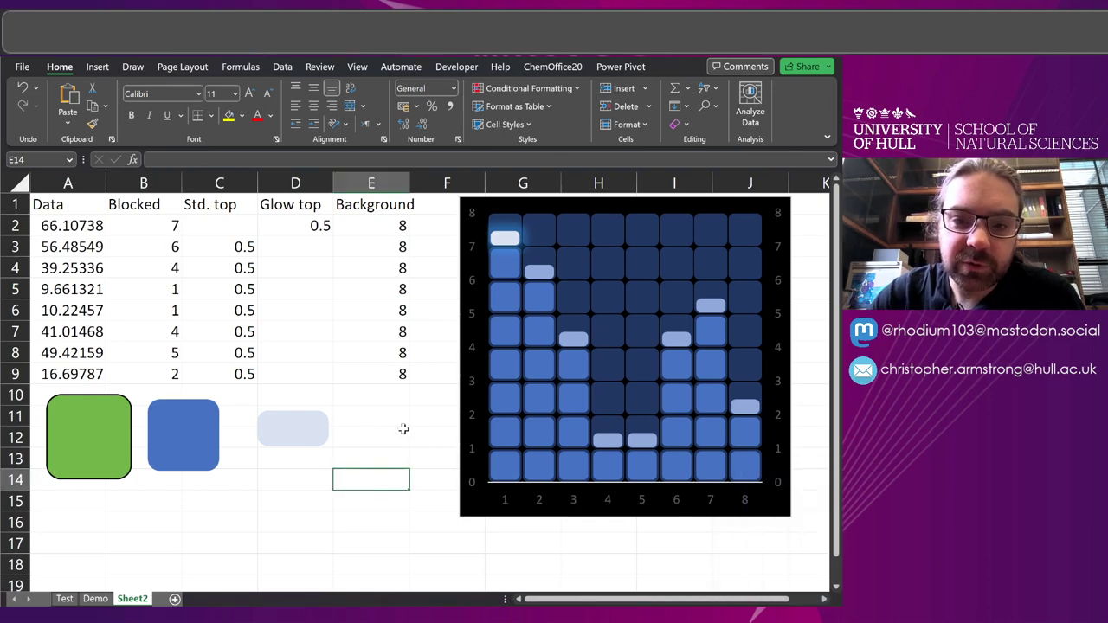
key("Return")
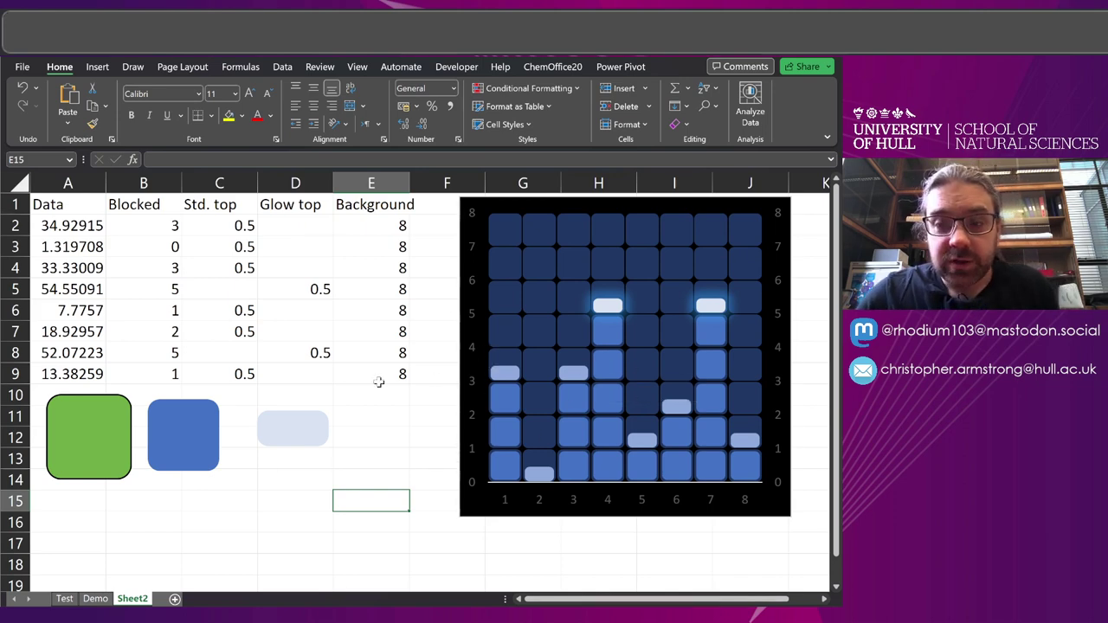
left_click(385, 430)
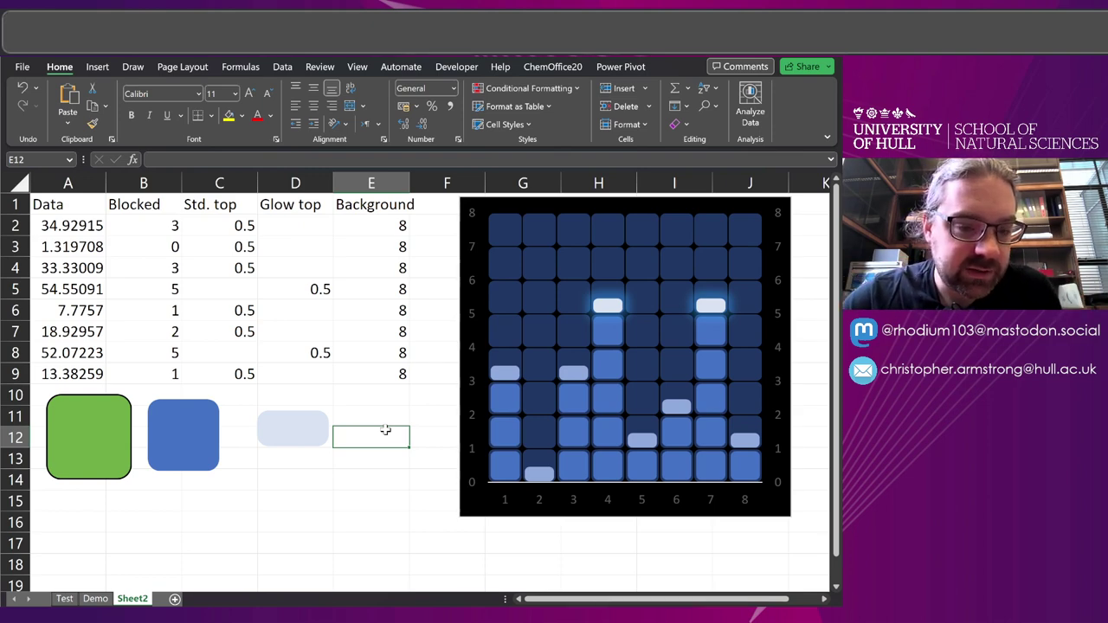
Review the finished infographic on the Demo sheet for comparison and return to Sheet2.
left_click(788, 232)
left_click(96, 598)
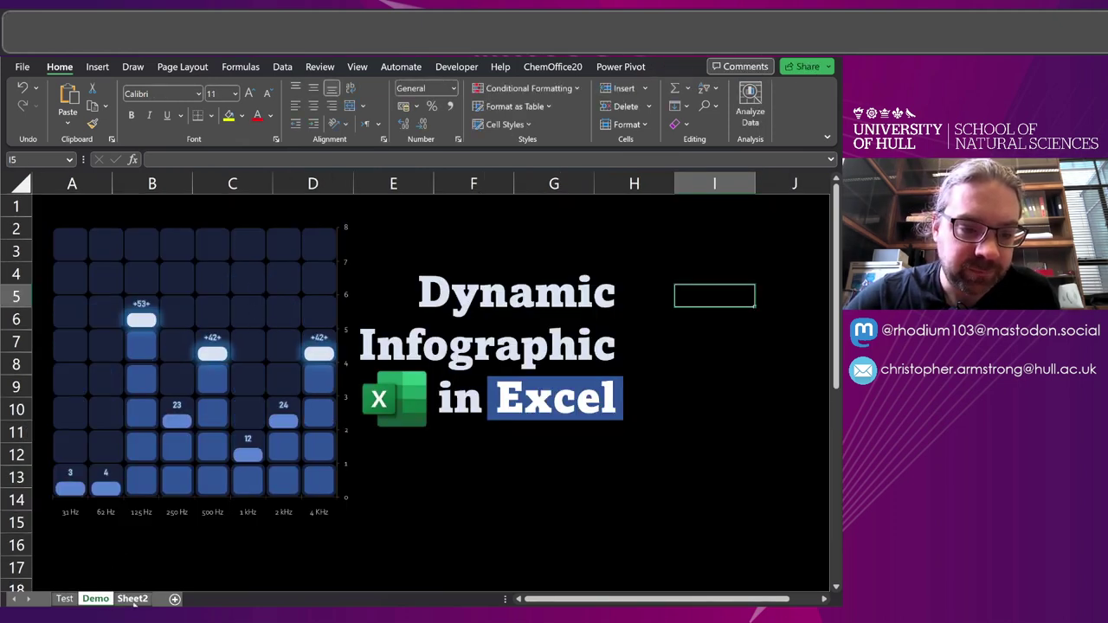
left_click(133, 598)
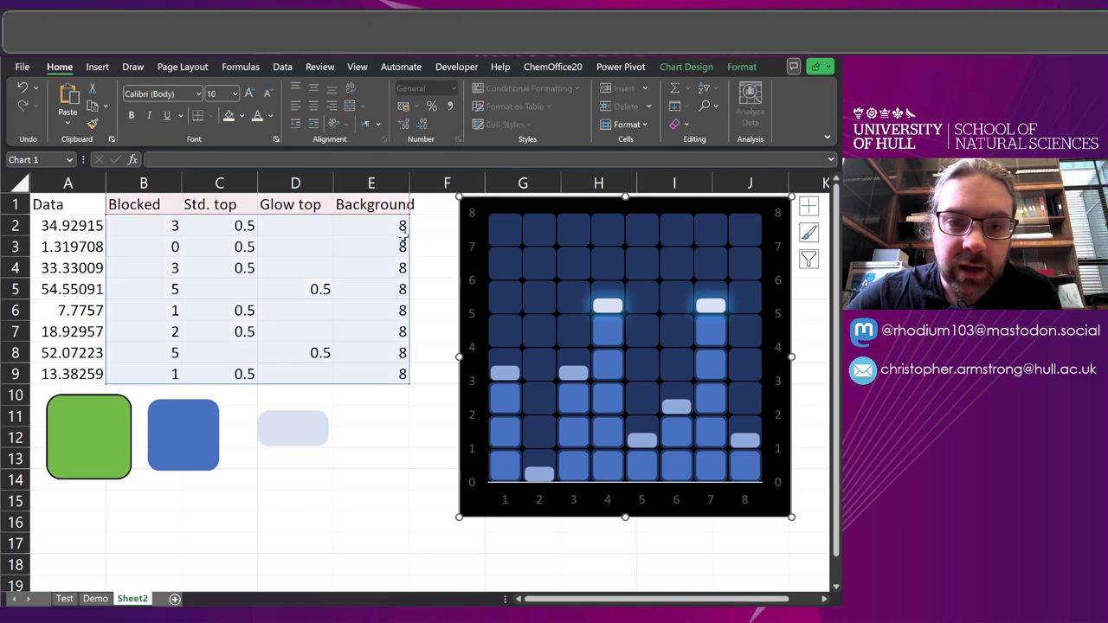
Try adding data labels to all series of the chart.
left_click(808, 206)
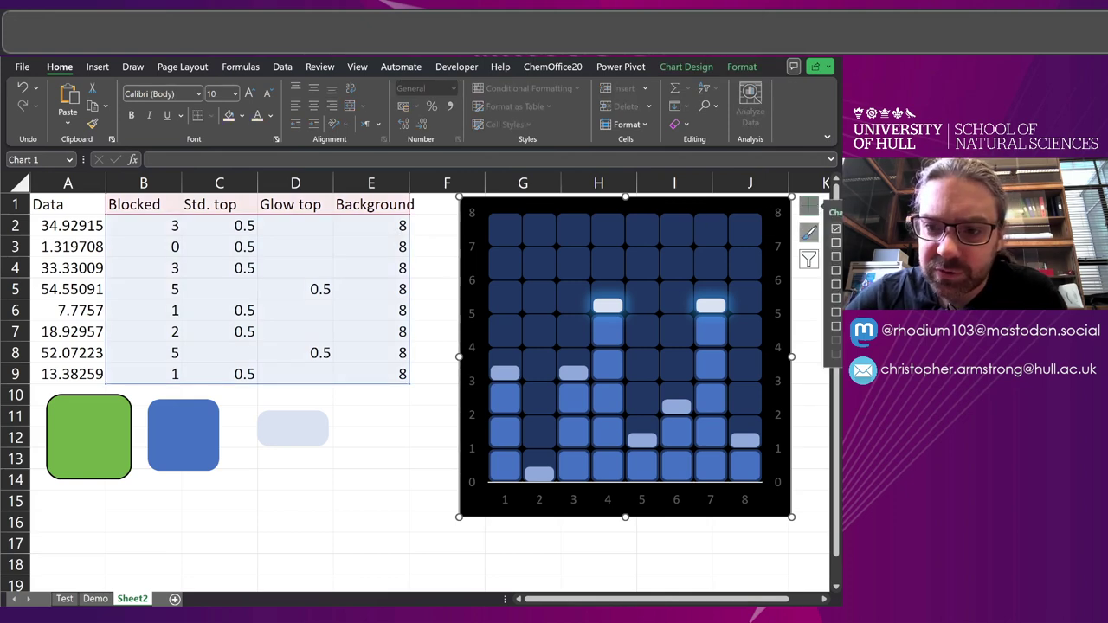
left_click(835, 271)
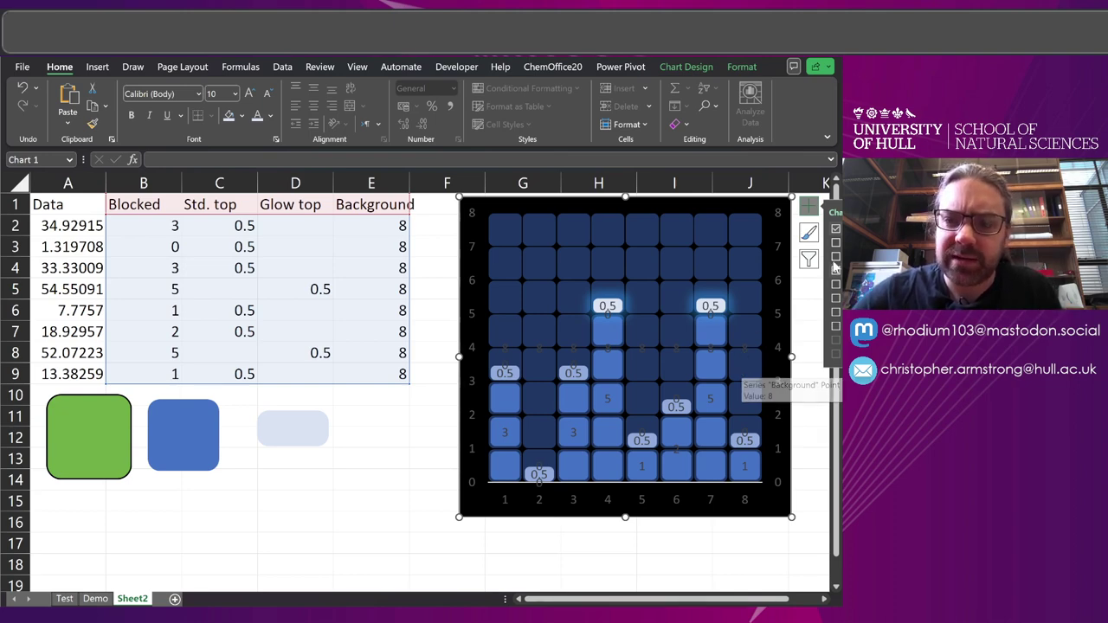
left_click(408, 449)
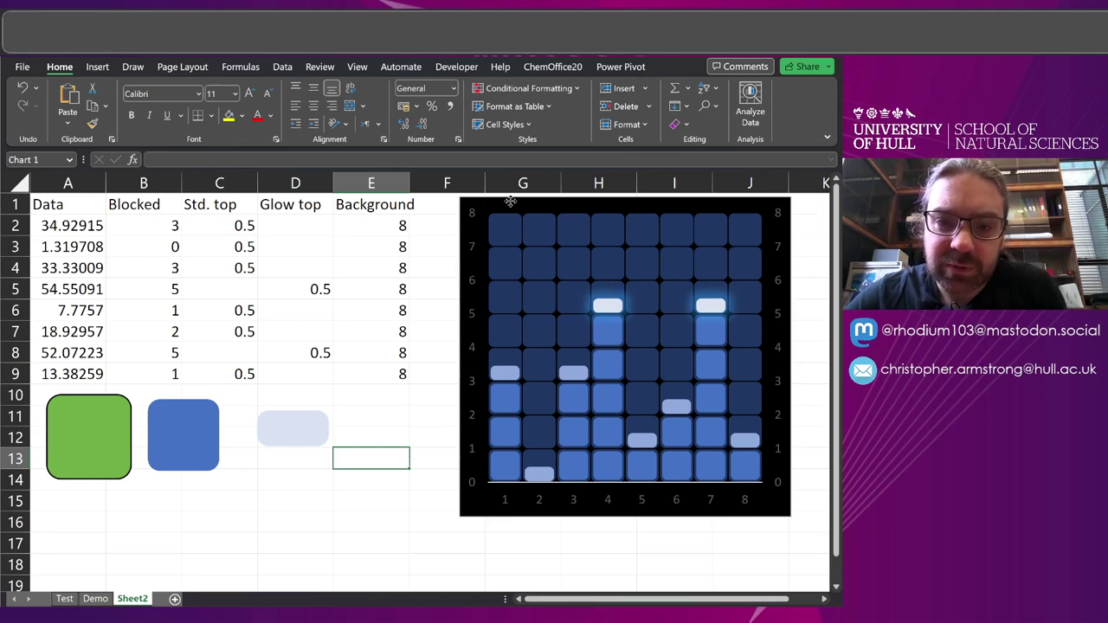
Move the chart clear of column F and enter the header Label in F1.
left_click_drag(497, 202, 568, 204)
left_click(452, 205)
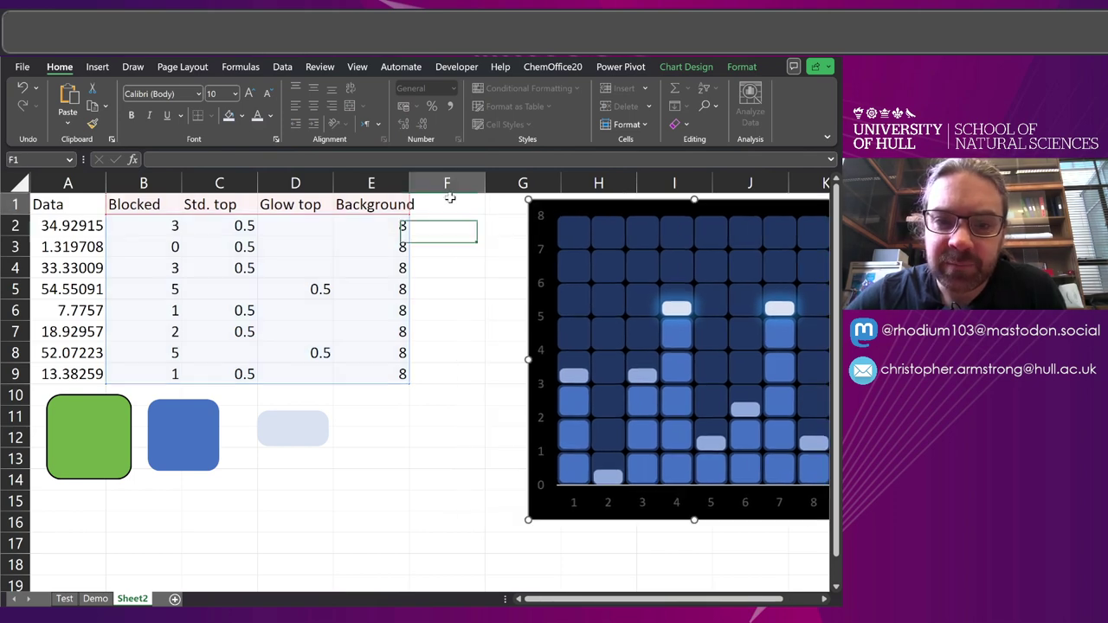
type("Label")
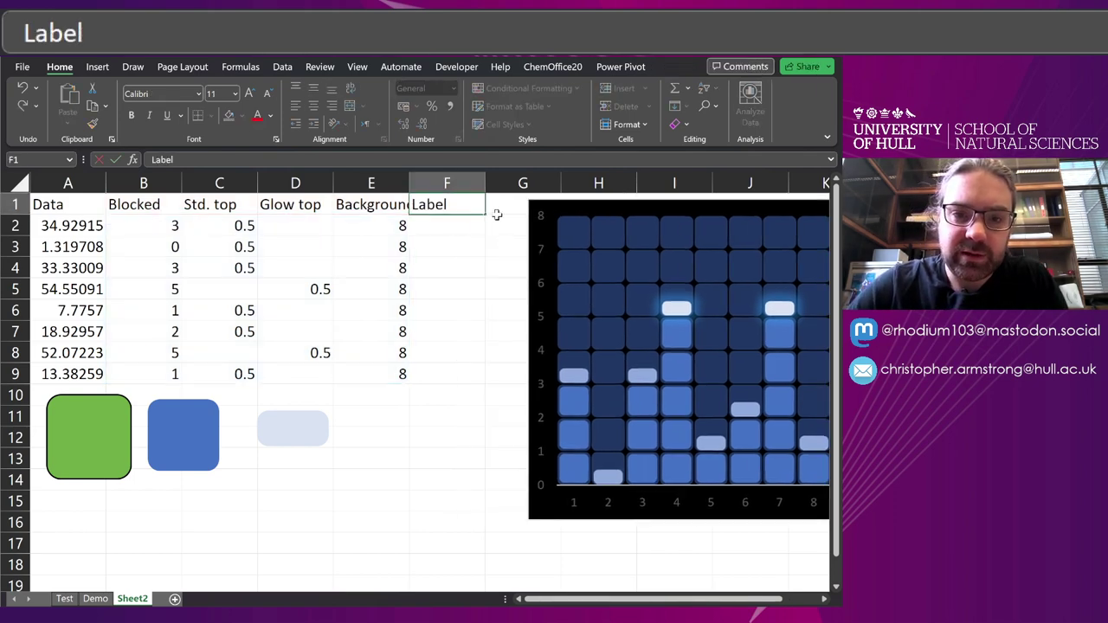
key("Return")
Enter 0.5 in F2 and fill it down through F9.
type("0.5")
key("Return")
key("Up")
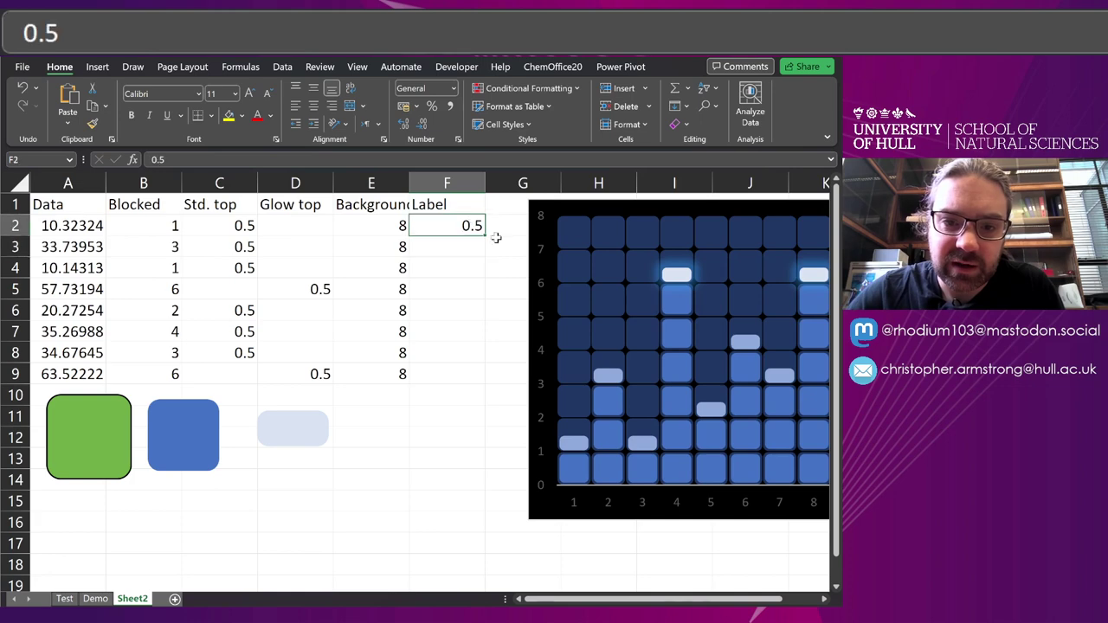
left_click_drag(488, 237, 477, 383)
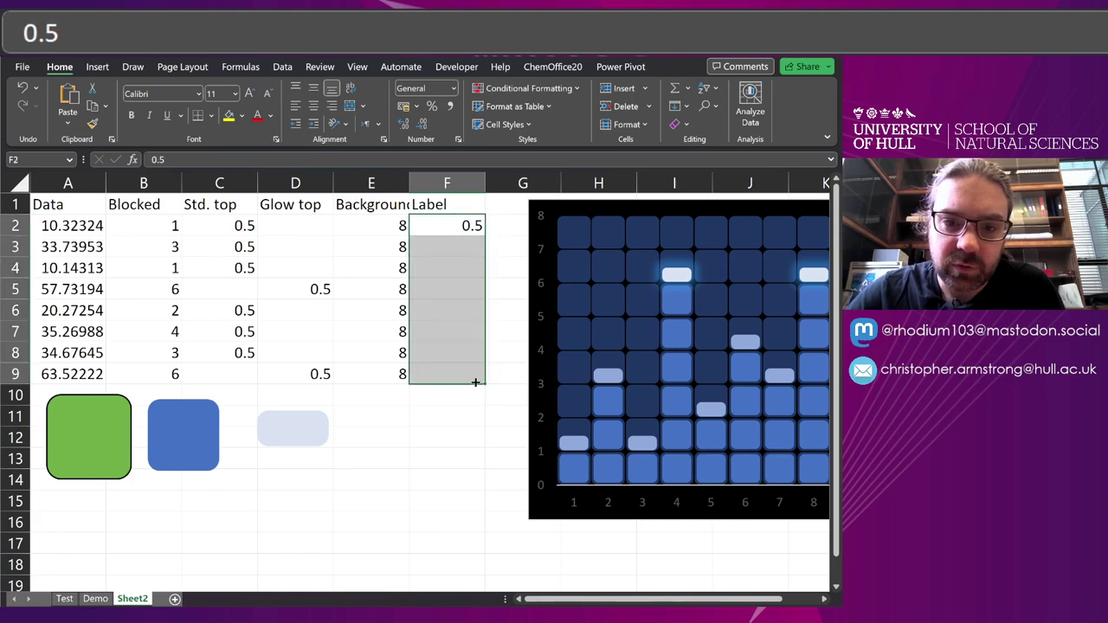
Extend the chart's source data range to include the Label column through F9.
left_click(611, 206)
right_click(611, 206)
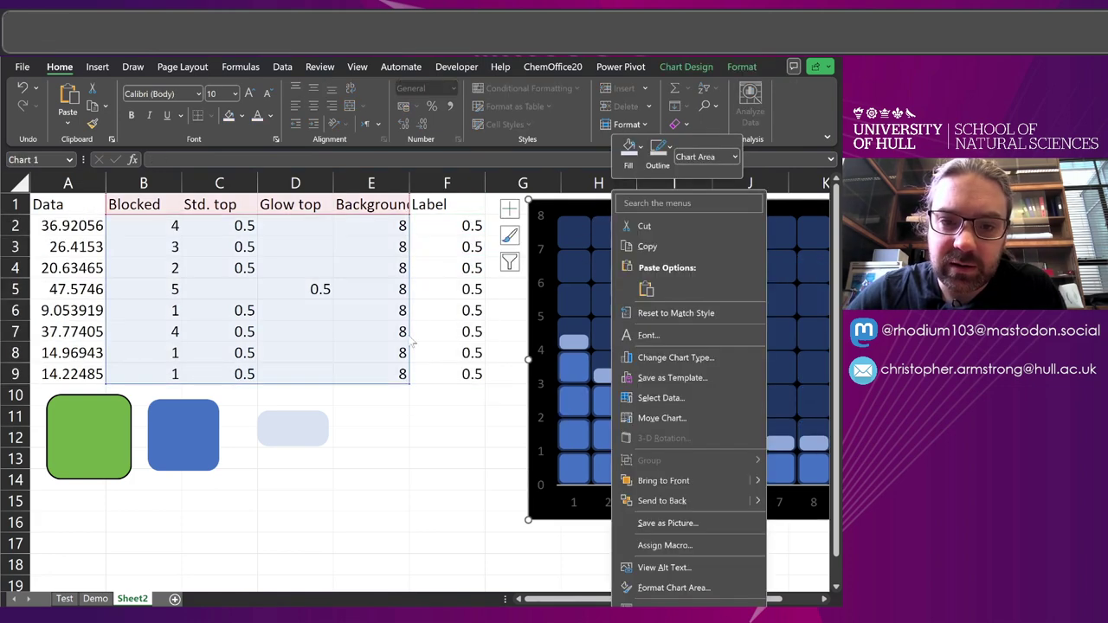
key("Escape")
left_click_drag(408, 385, 472, 391)
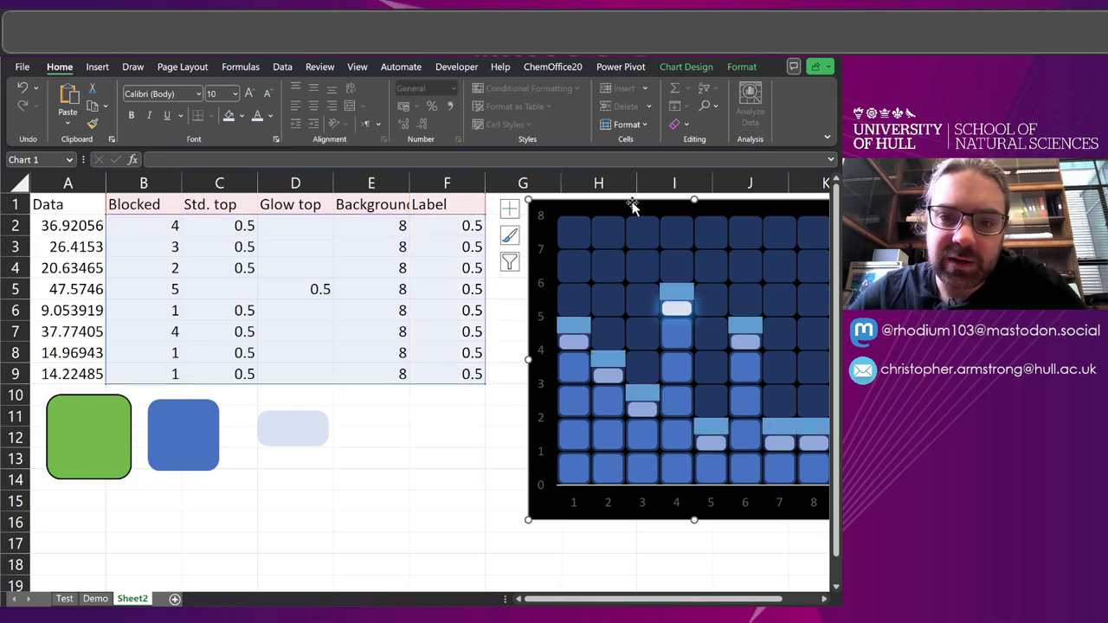
Move the chart back over columns E to I and set the Label series to no fill.
left_click_drag(633, 205, 546, 218)
left_click(518, 298)
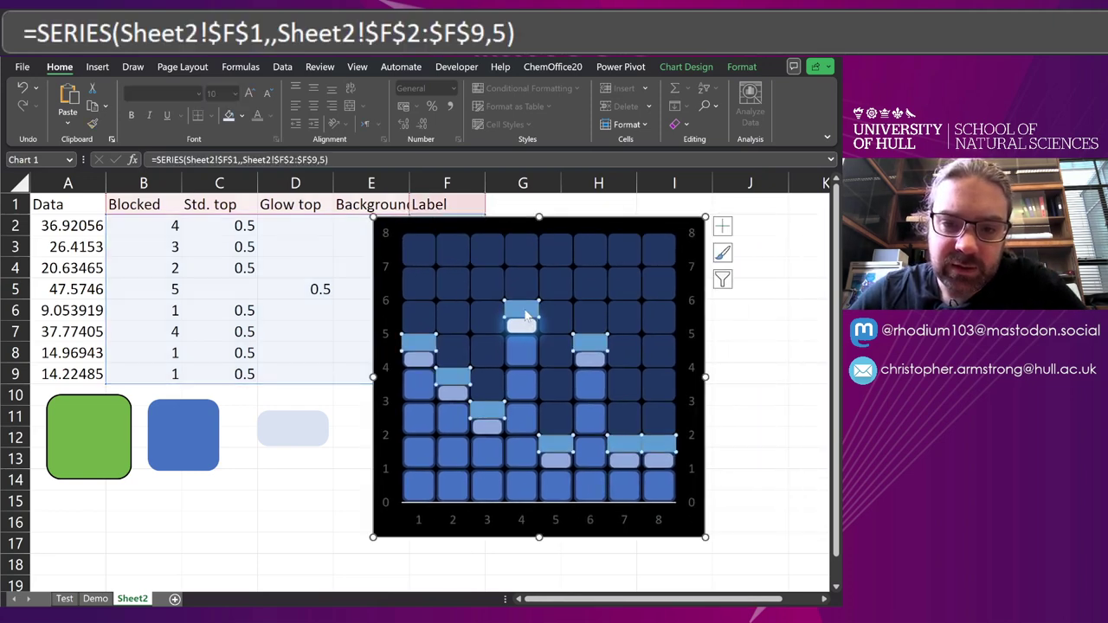
left_click(742, 68)
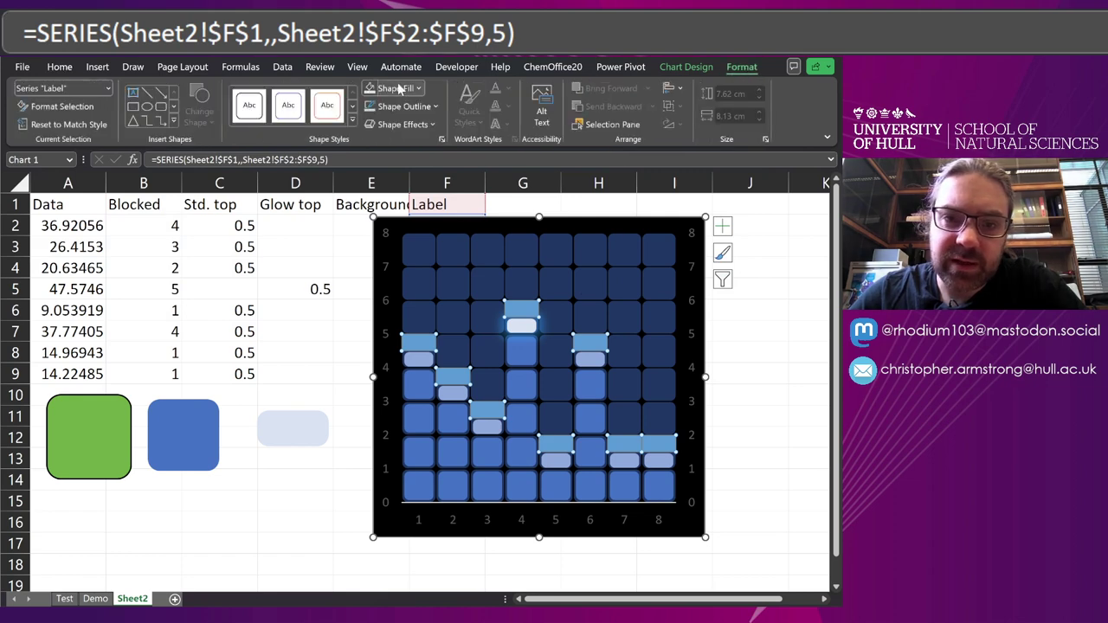
left_click(394, 88)
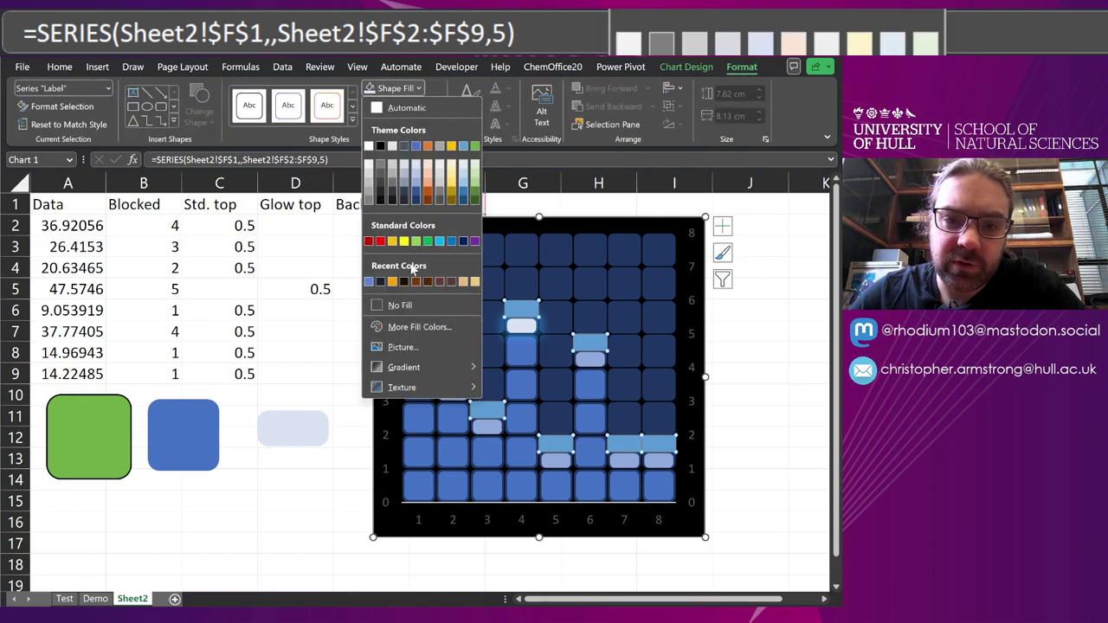
left_click(406, 306)
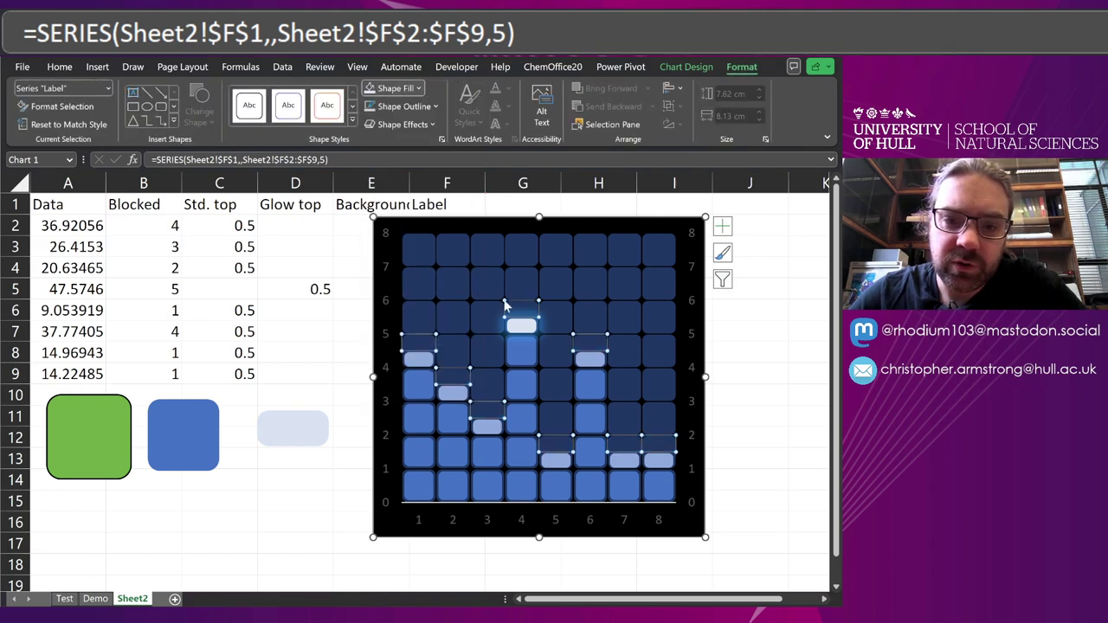
Add data labels to the Label series and set their text fill to white.
left_click(722, 226)
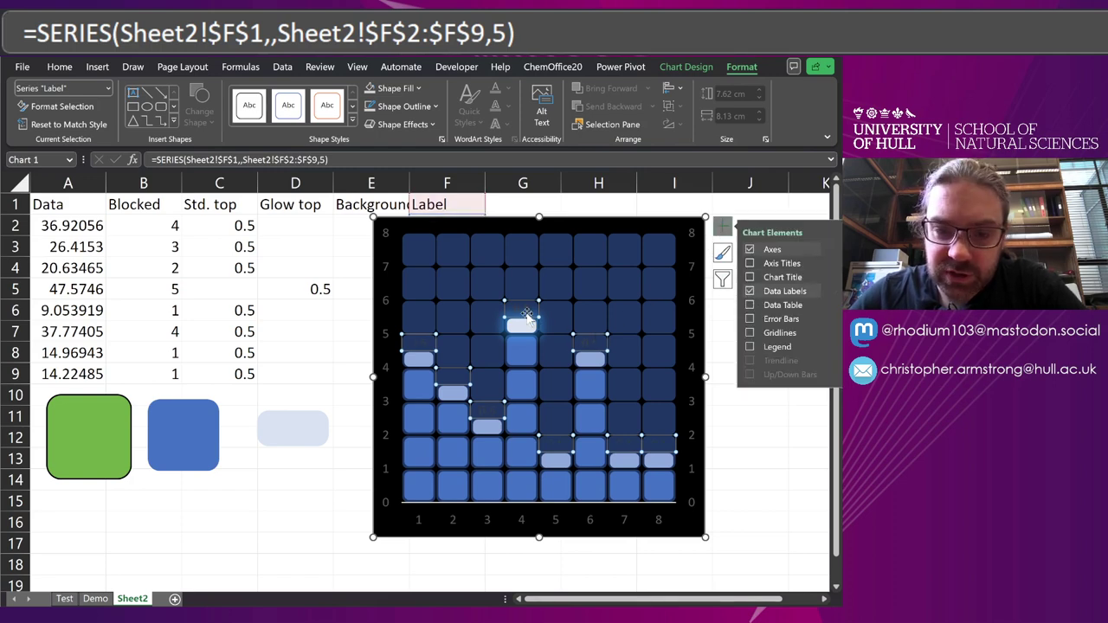
left_click(522, 313)
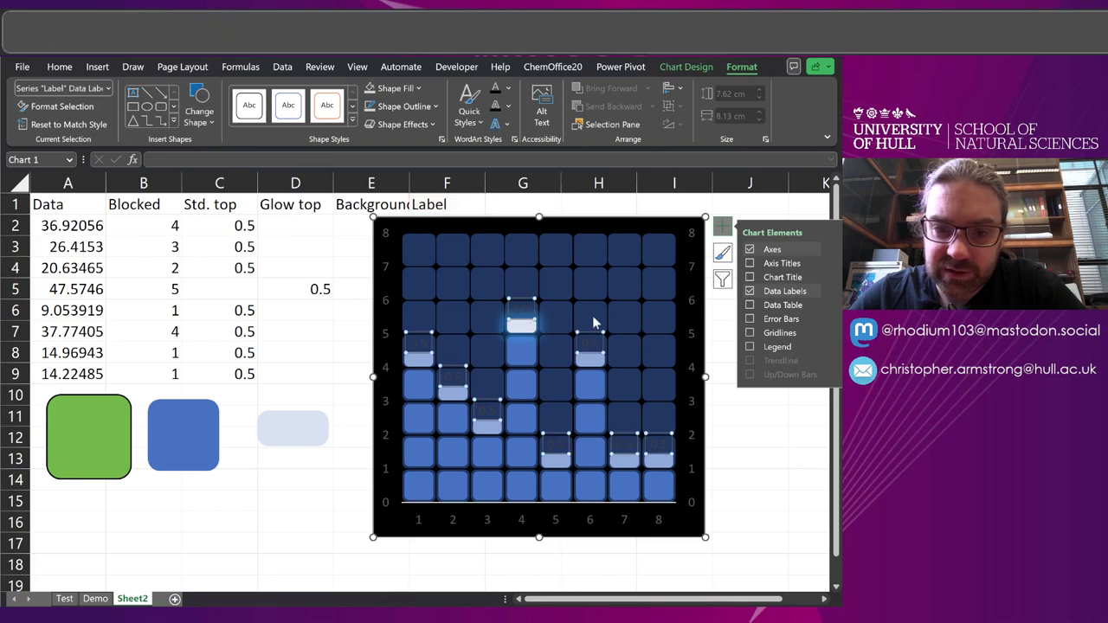
left_click(508, 88)
left_click(494, 145)
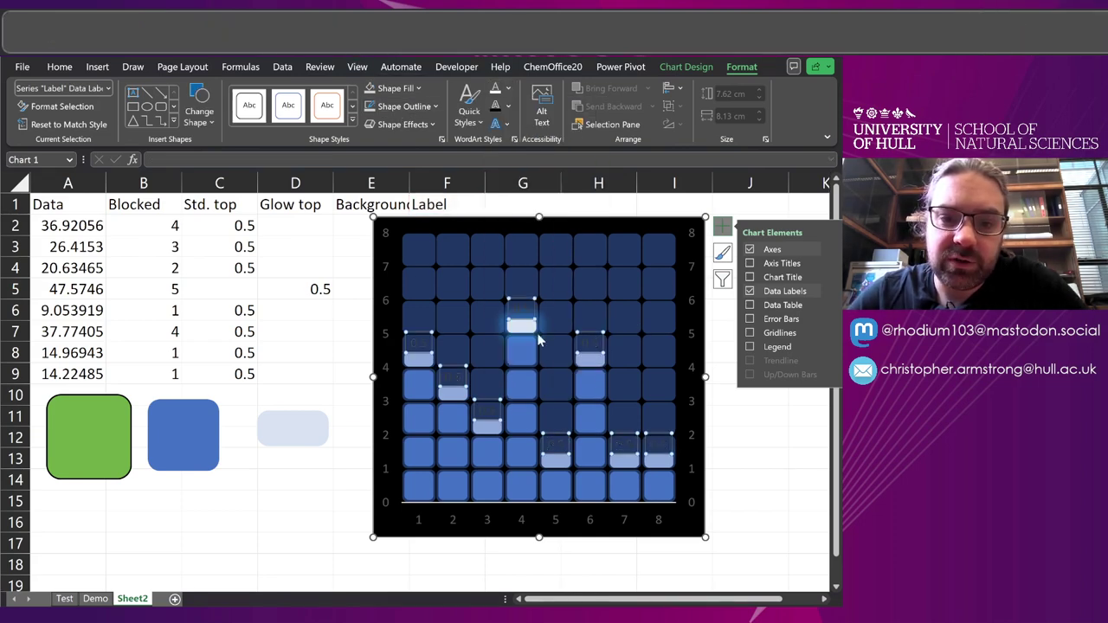
left_click(732, 419)
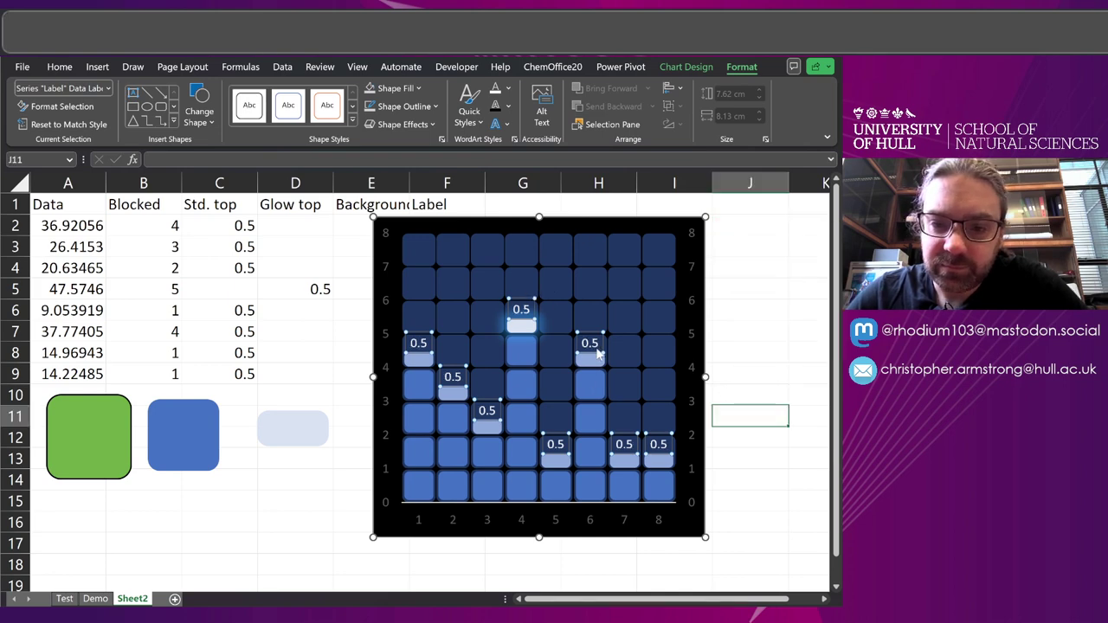
Make the data labels show values from cells A2:A9 and remove the series value from them.
left_click(594, 346)
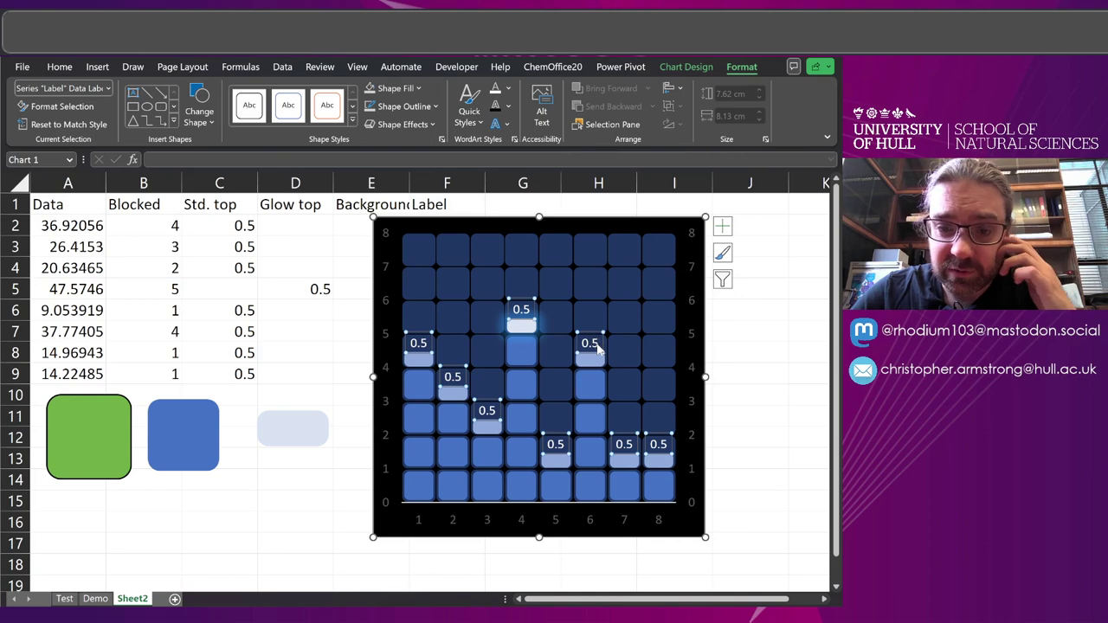
right_click(597, 347)
left_click(671, 530)
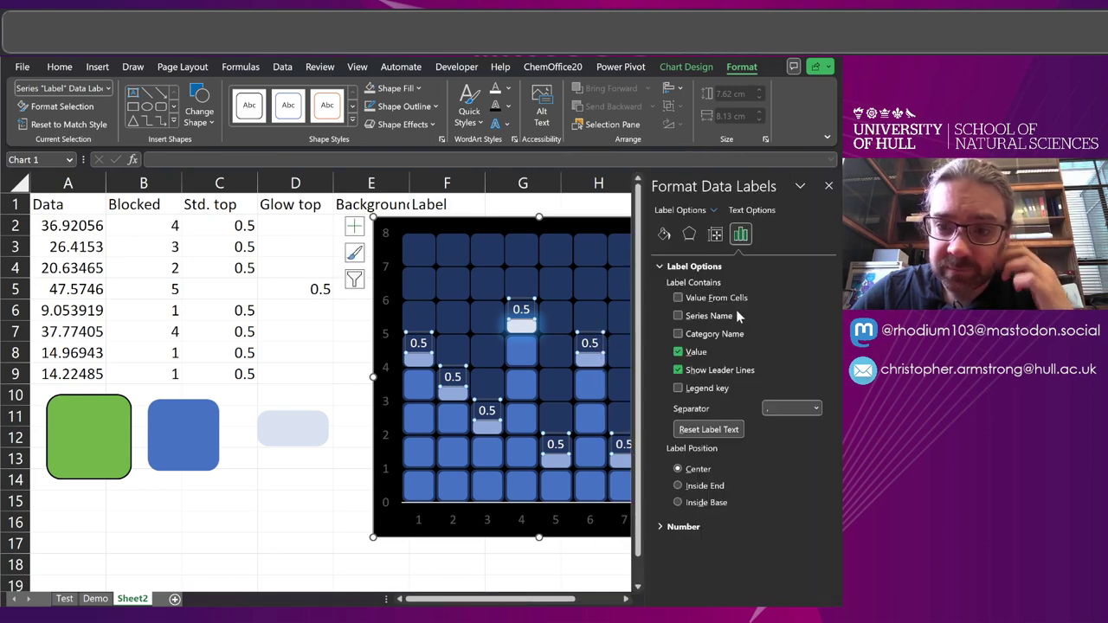
left_click(692, 298)
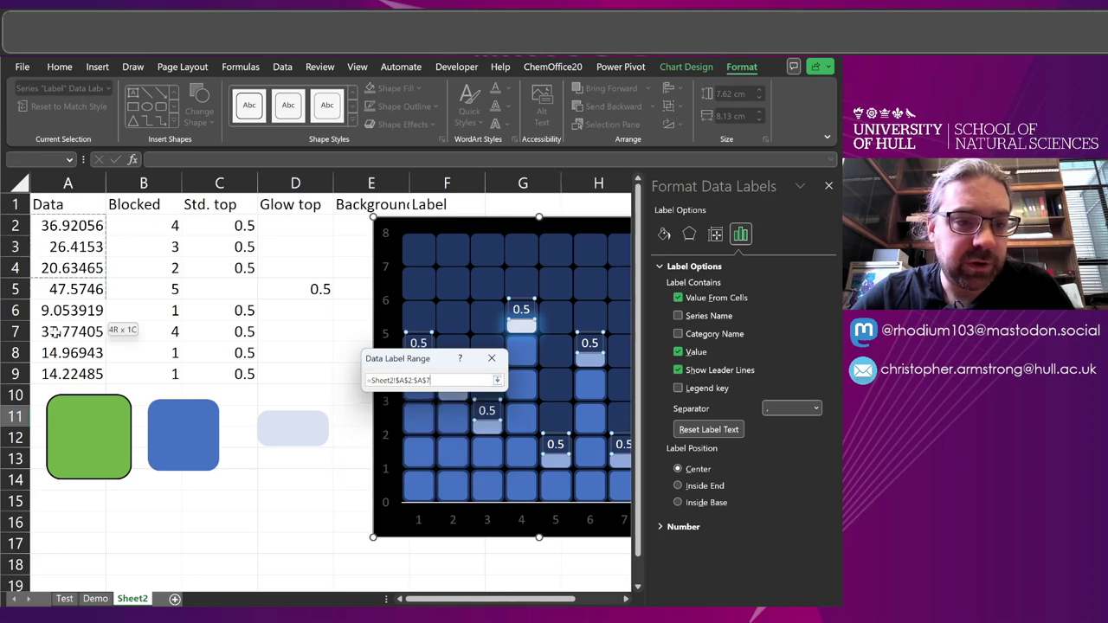
left_click_drag(61, 223, 62, 370)
left_click(430, 422)
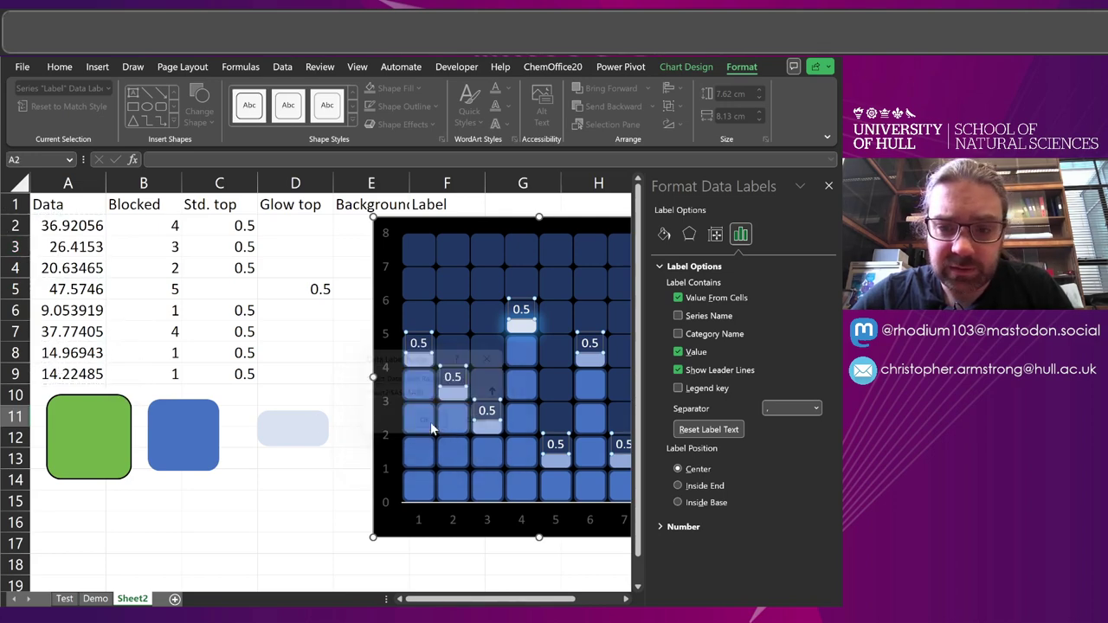
left_click(680, 356)
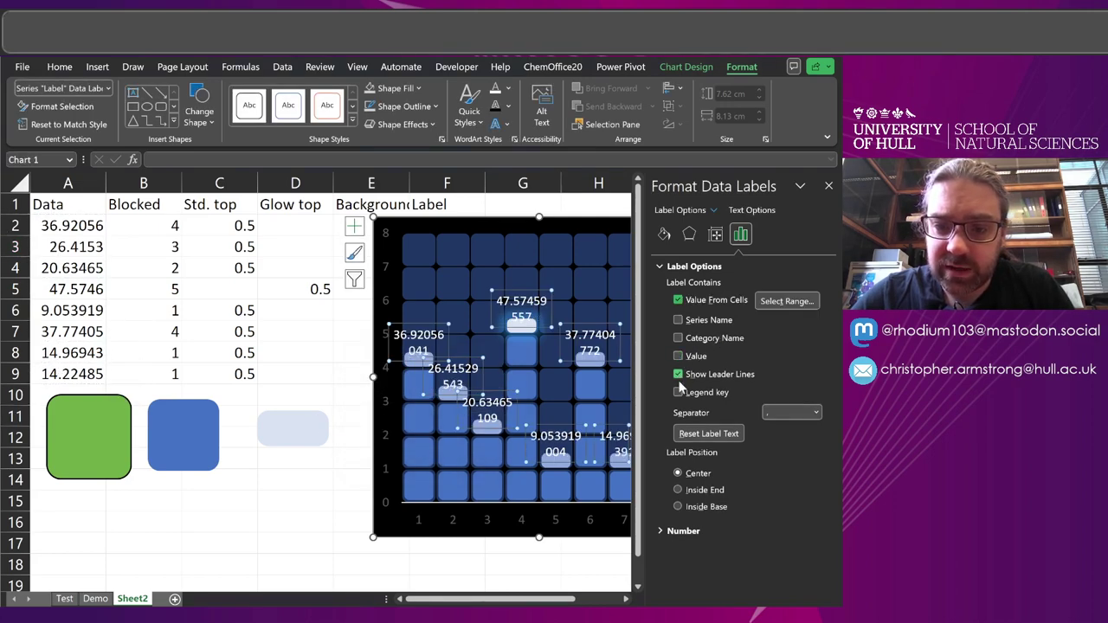
left_click(828, 185)
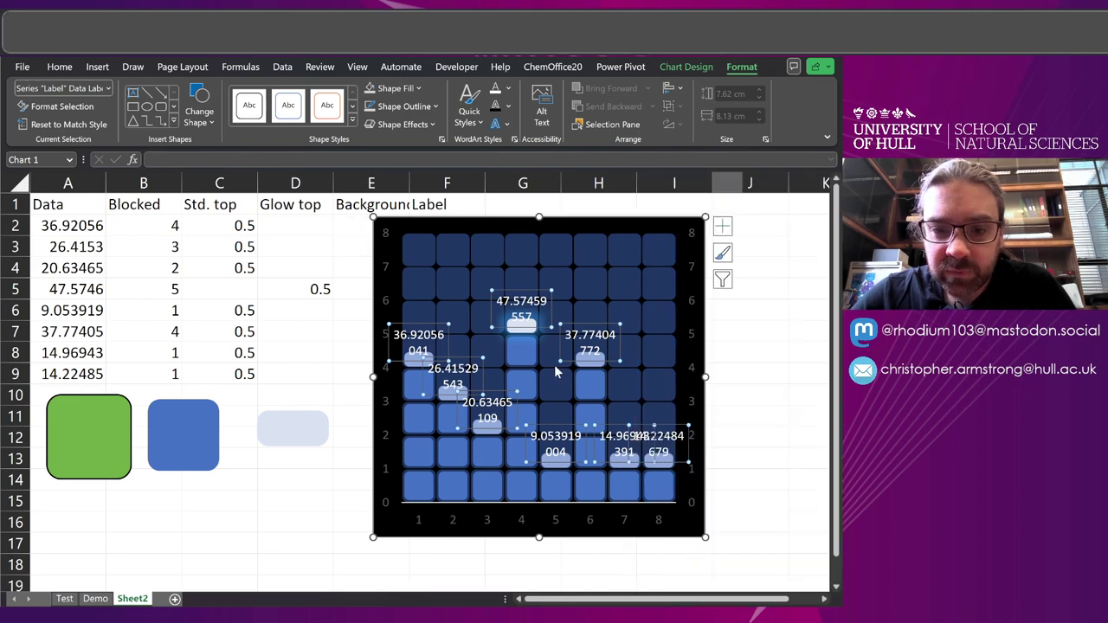
Format the random data in A2:A9 to one decimal place.
left_click(734, 374)
left_click_drag(96, 225, 75, 378)
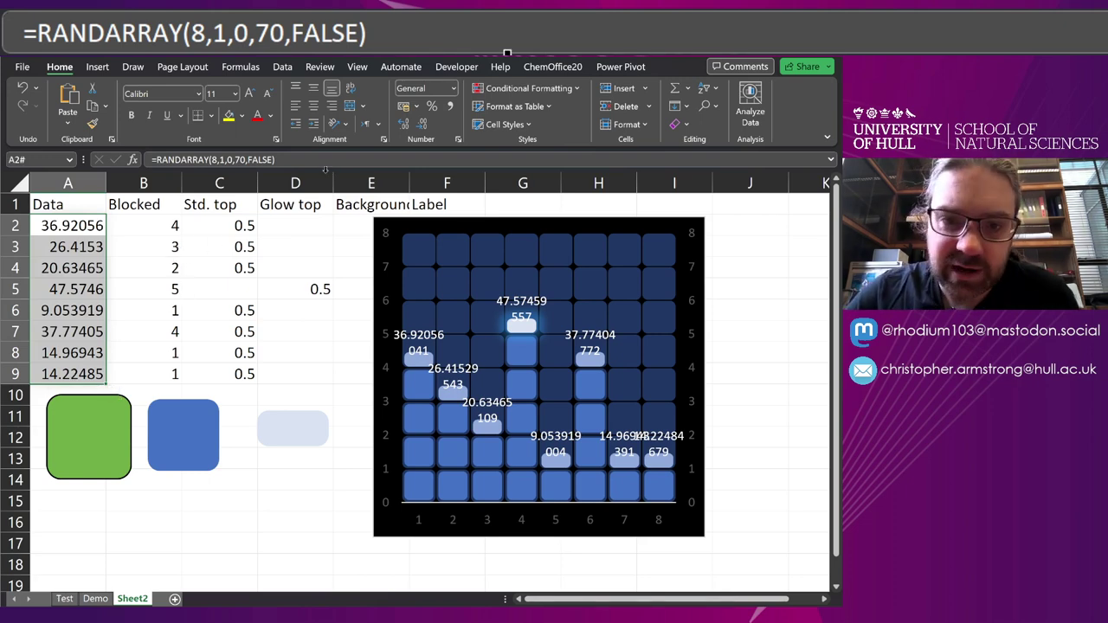
left_click(427, 122)
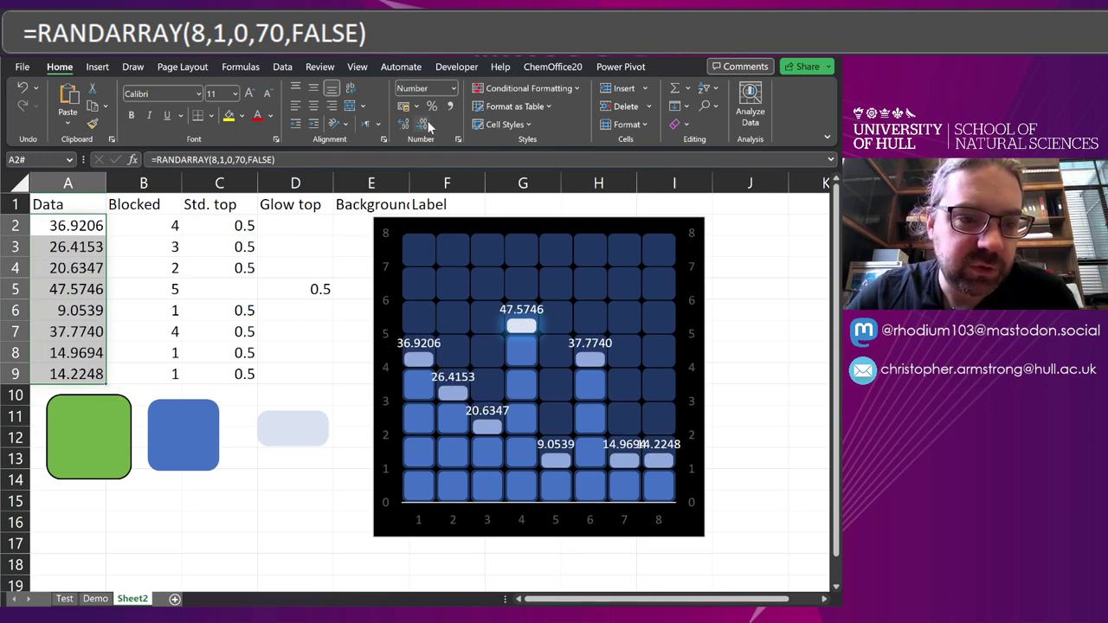
left_click(427, 122)
left_click(422, 125)
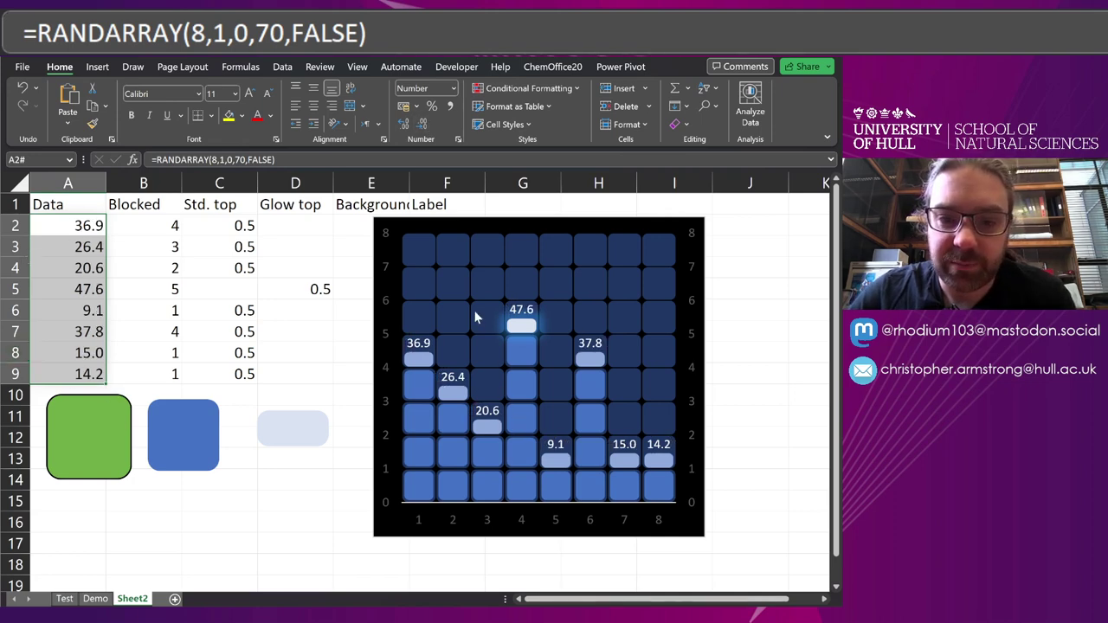
Set the chart's data labels to the Daytona font and reduce their font size by several steps.
left_click(598, 343)
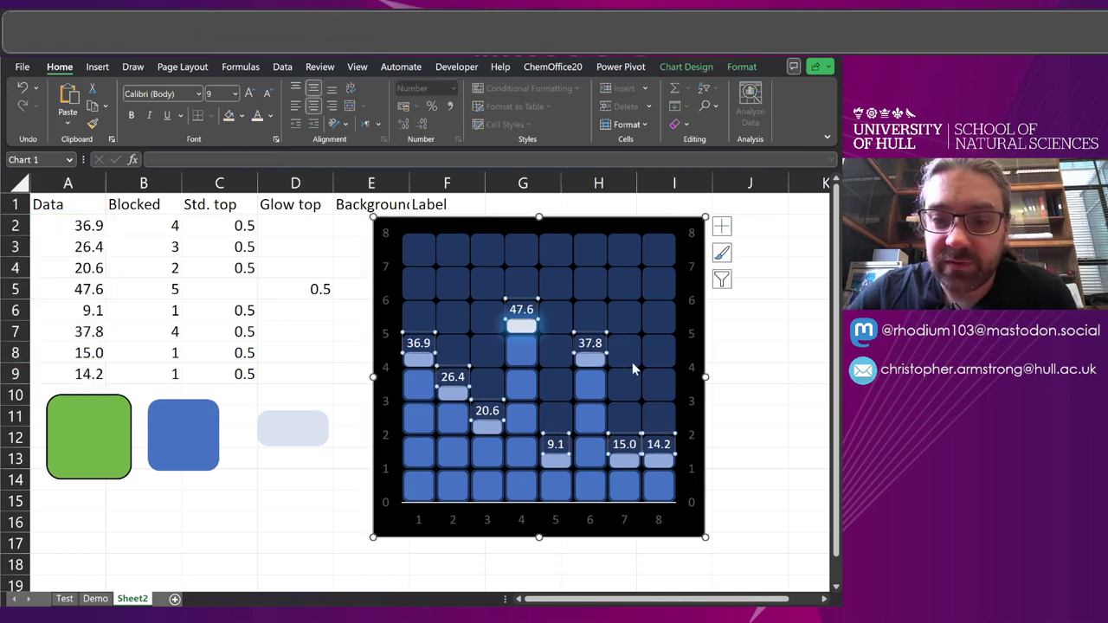
key("alt+h")
key("f")
key("f")
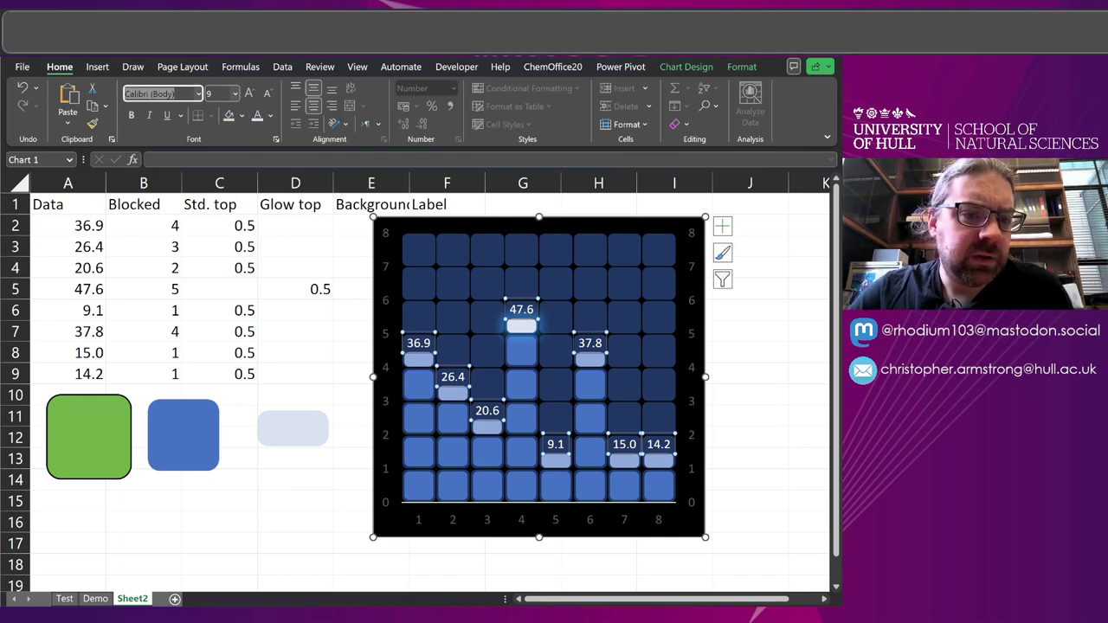
type("Daytona")
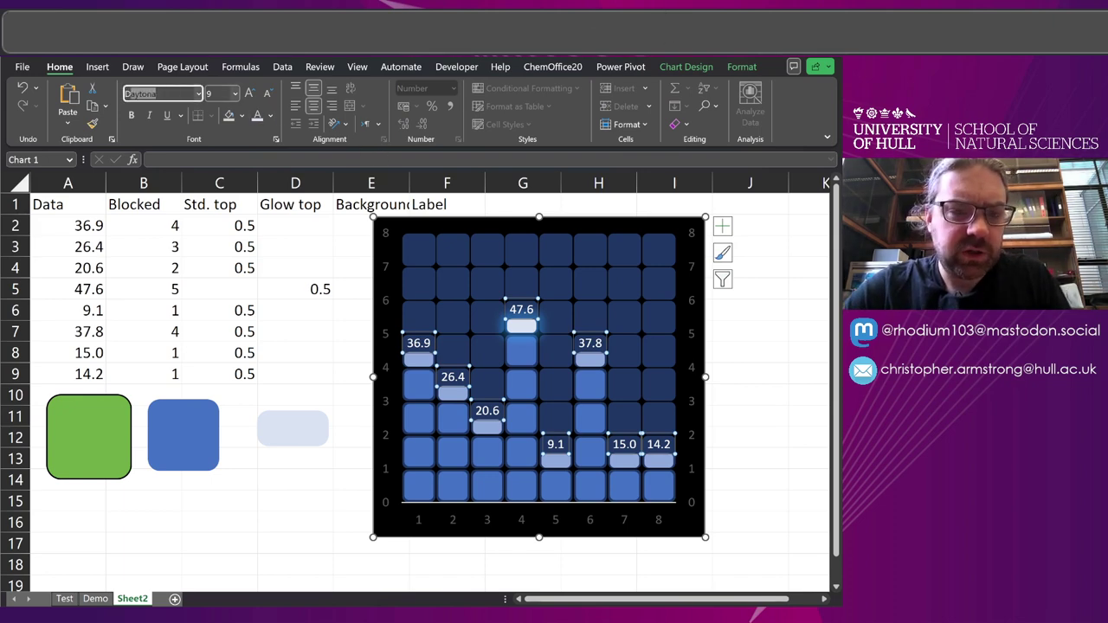
key("Return")
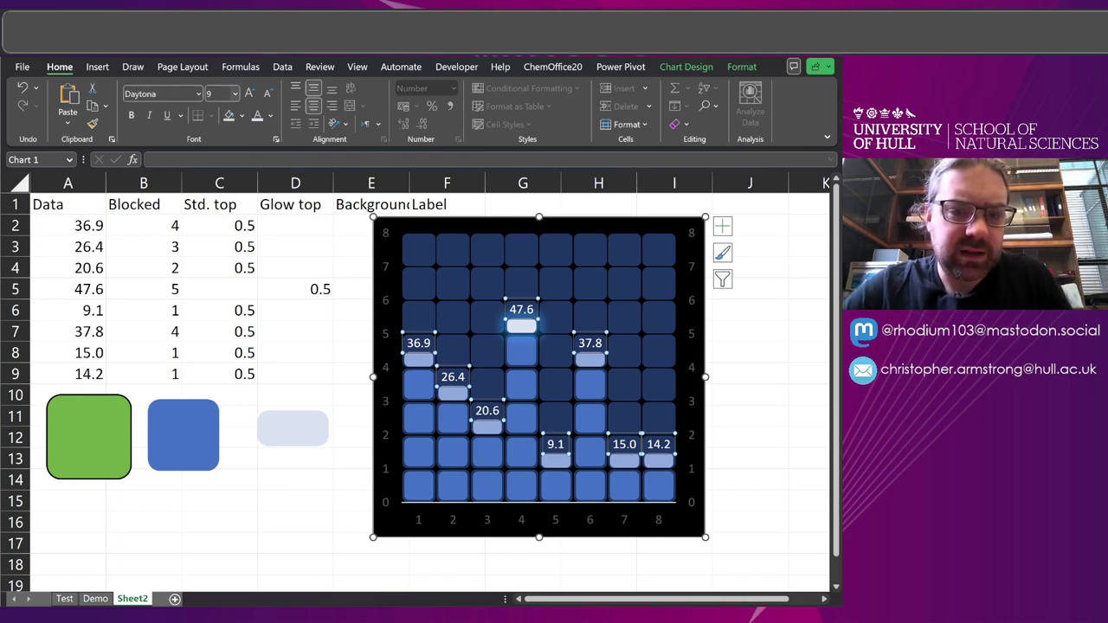
left_click(267, 94)
left_click(268, 94)
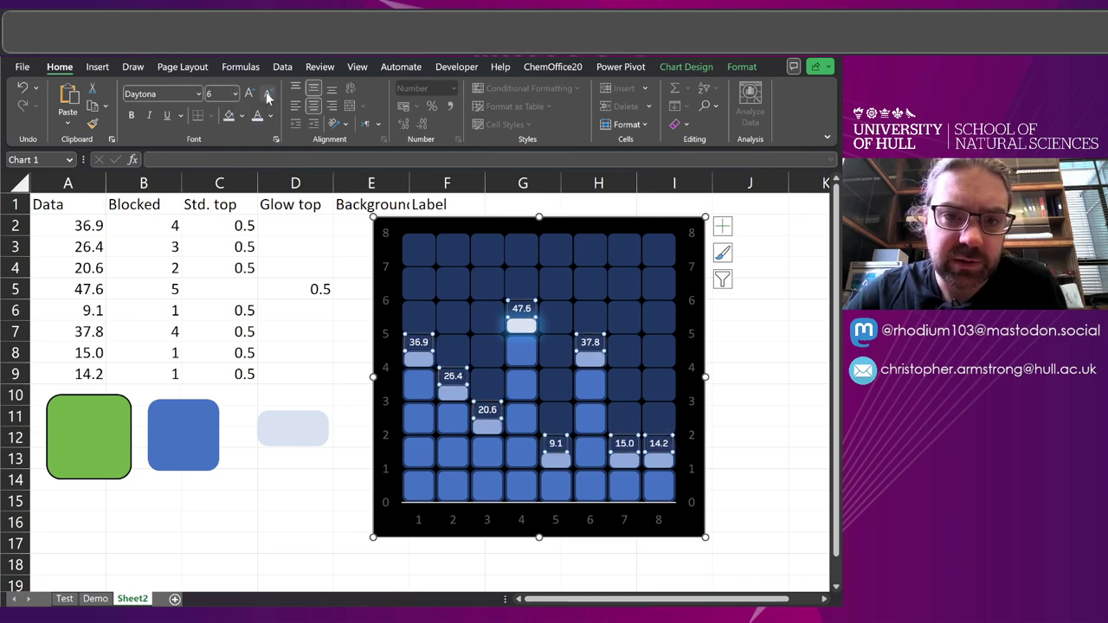
left_click(268, 94)
Apply a blue glow text effect to the data labels.
left_click(740, 67)
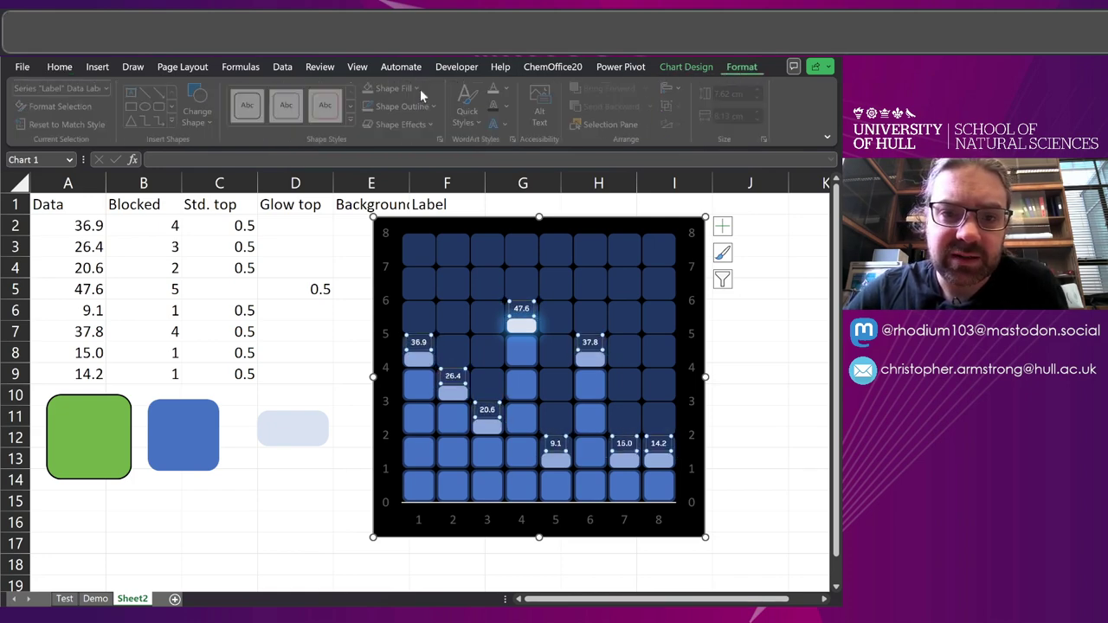
left_click(500, 124)
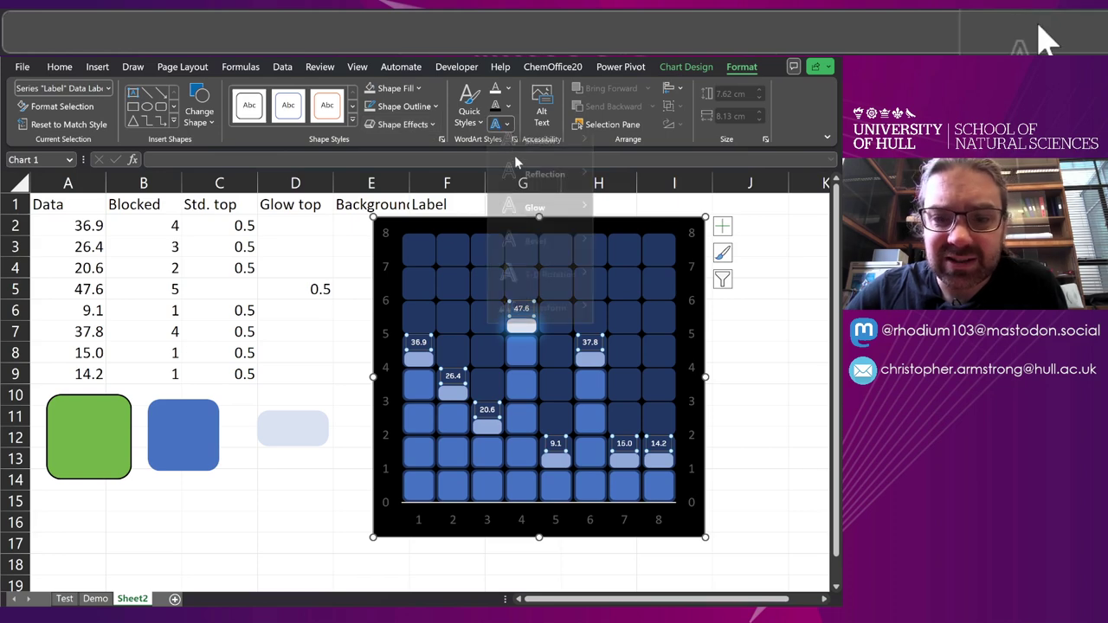
mouse_move(541, 219)
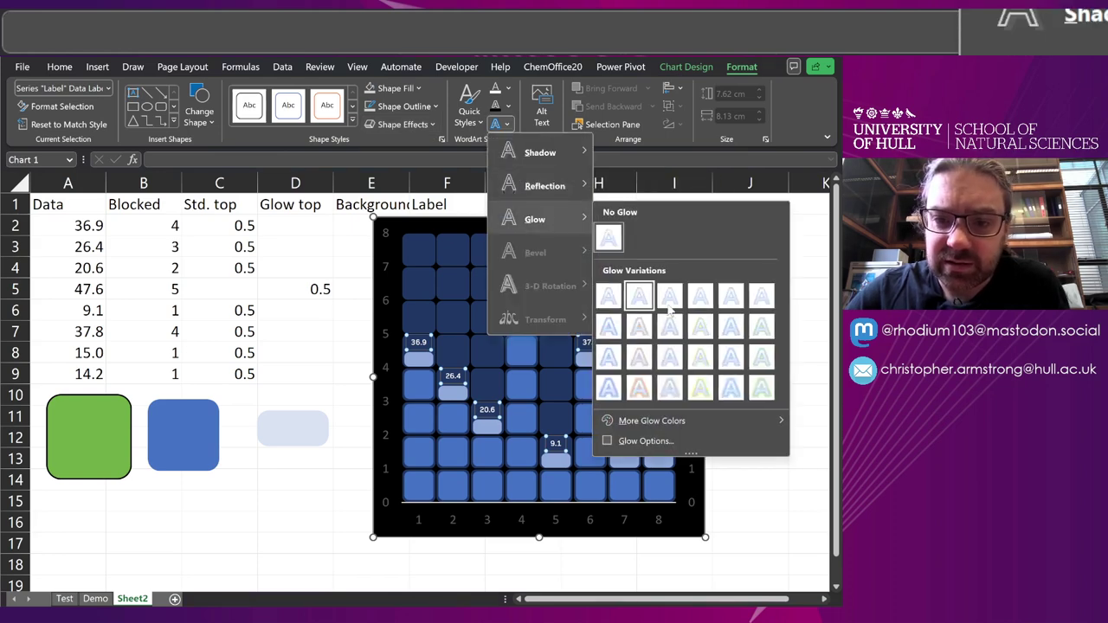
left_click(734, 342)
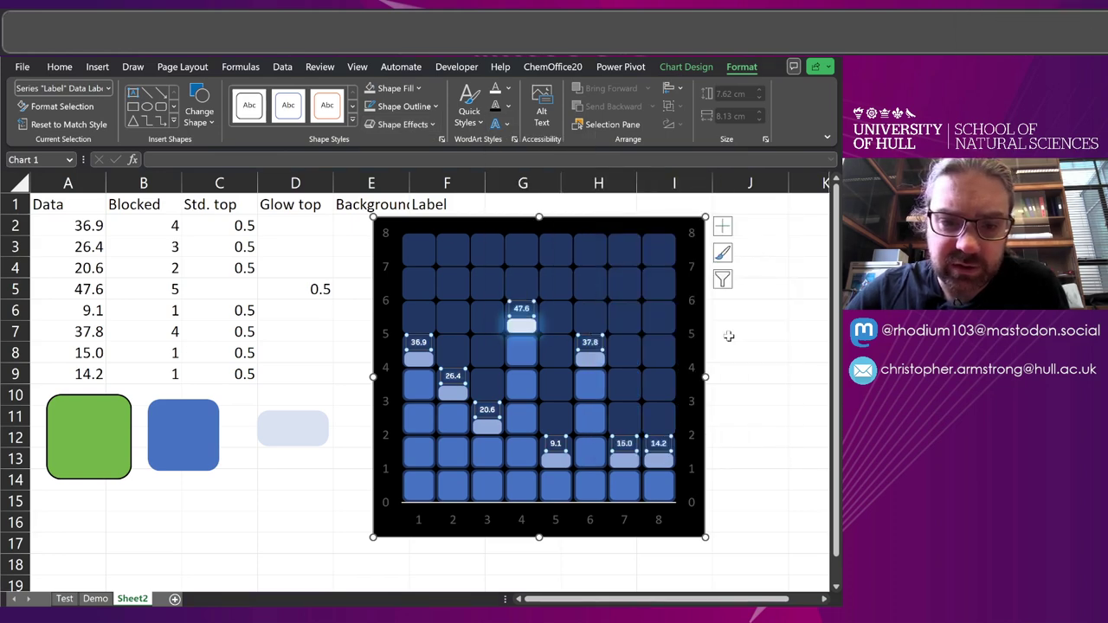
Deselect the chart and recalculate the sheet to regenerate the random data.
left_click(294, 353)
left_click(283, 456)
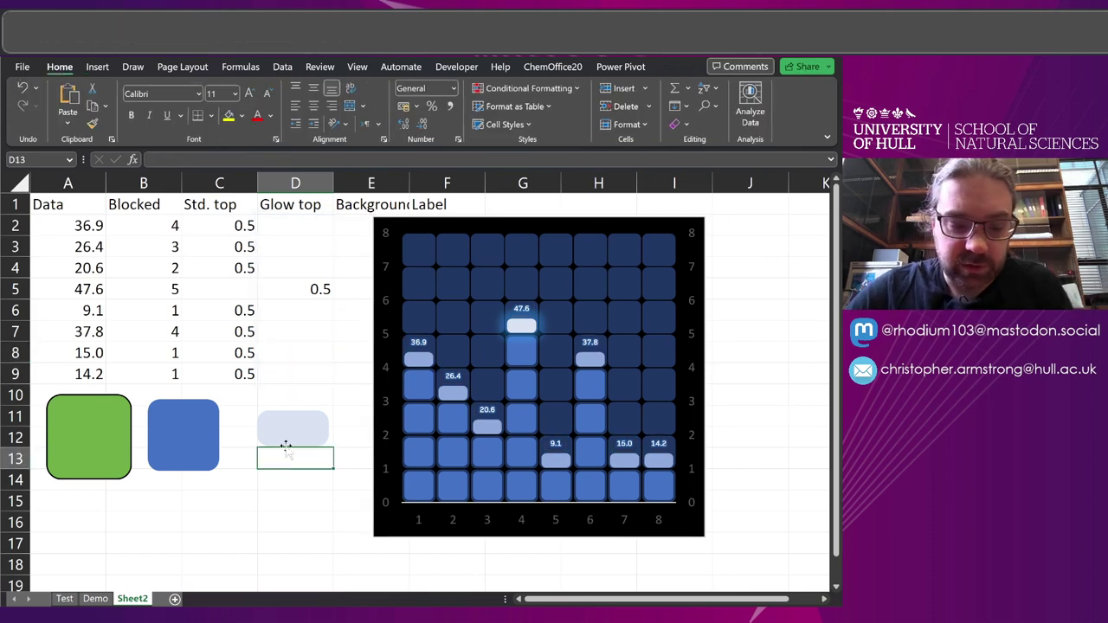
key("F9")
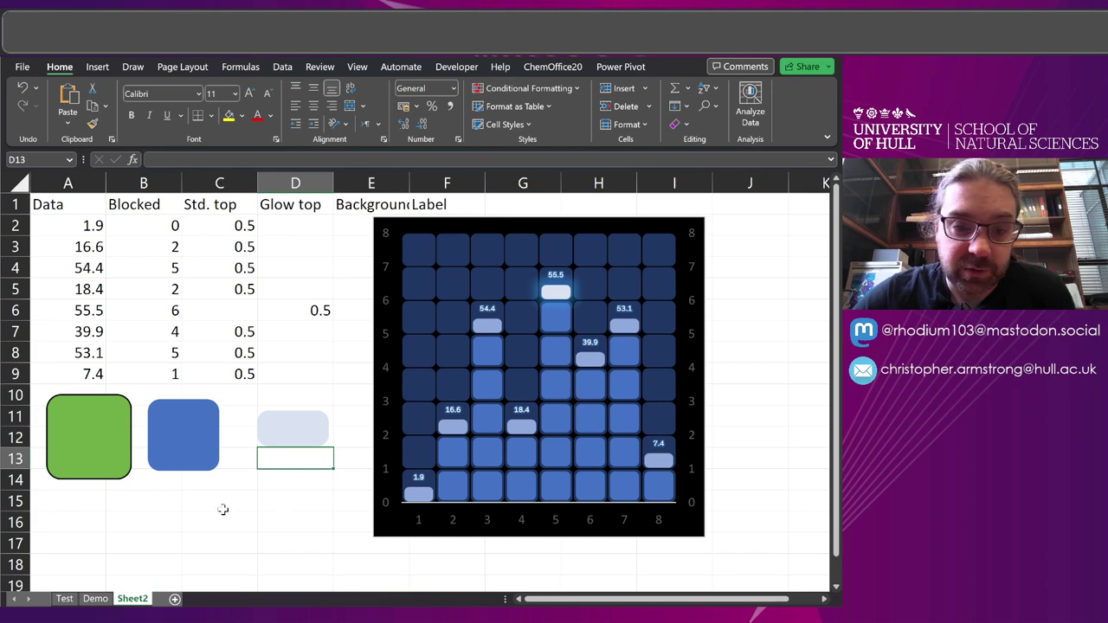
left_click(283, 476)
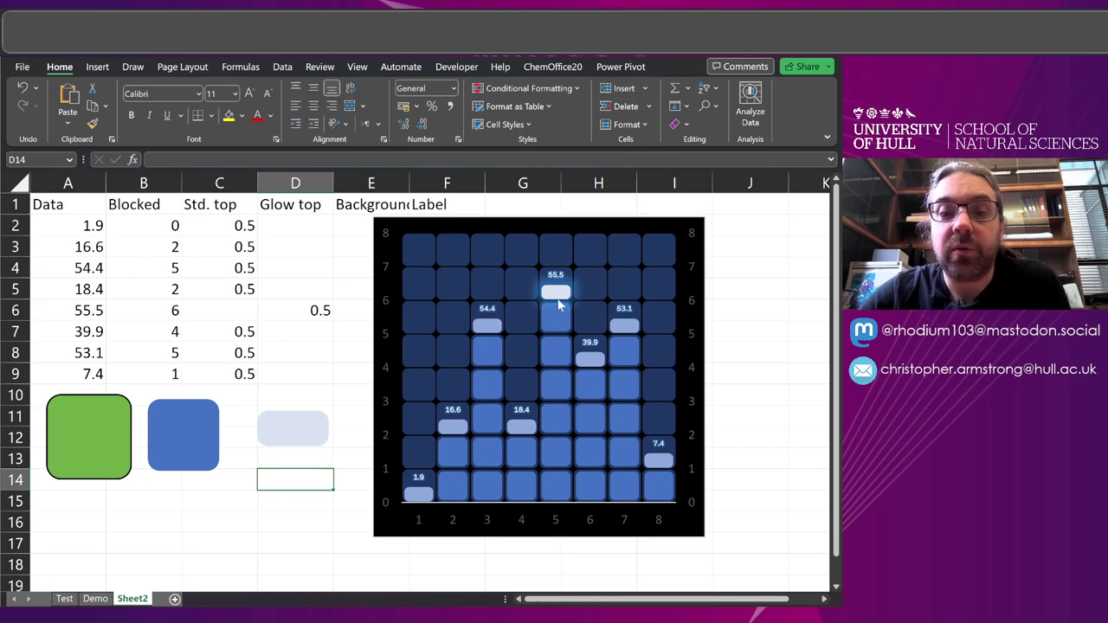
Check the Std. top formula in C2 and move the chart over columns F to J, clear of the Background column.
left_click(229, 224, "shift")
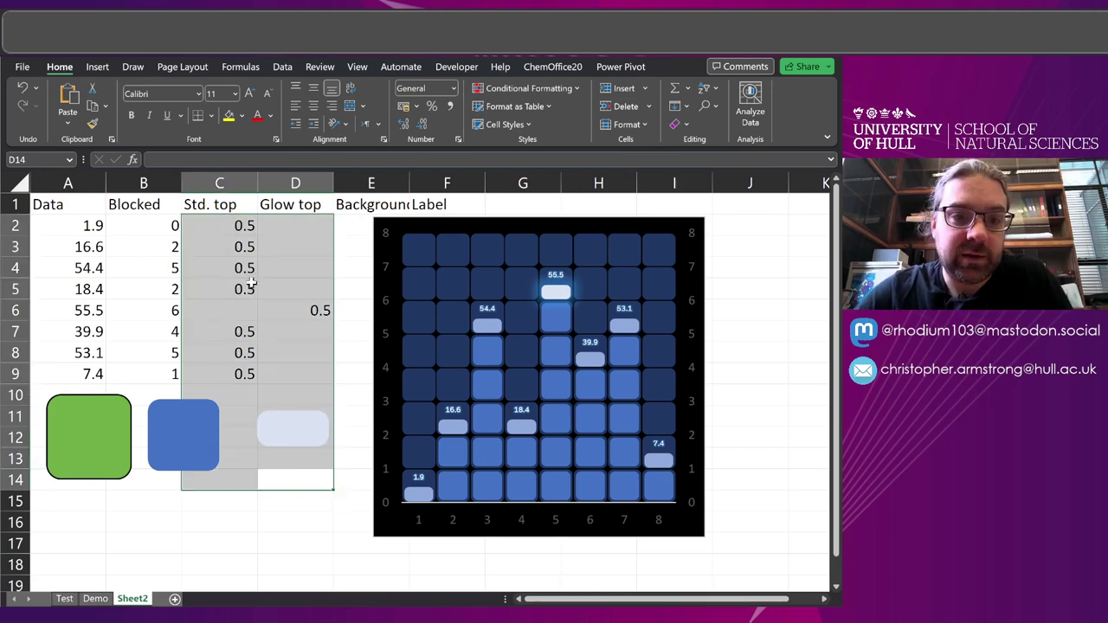
left_click(239, 223)
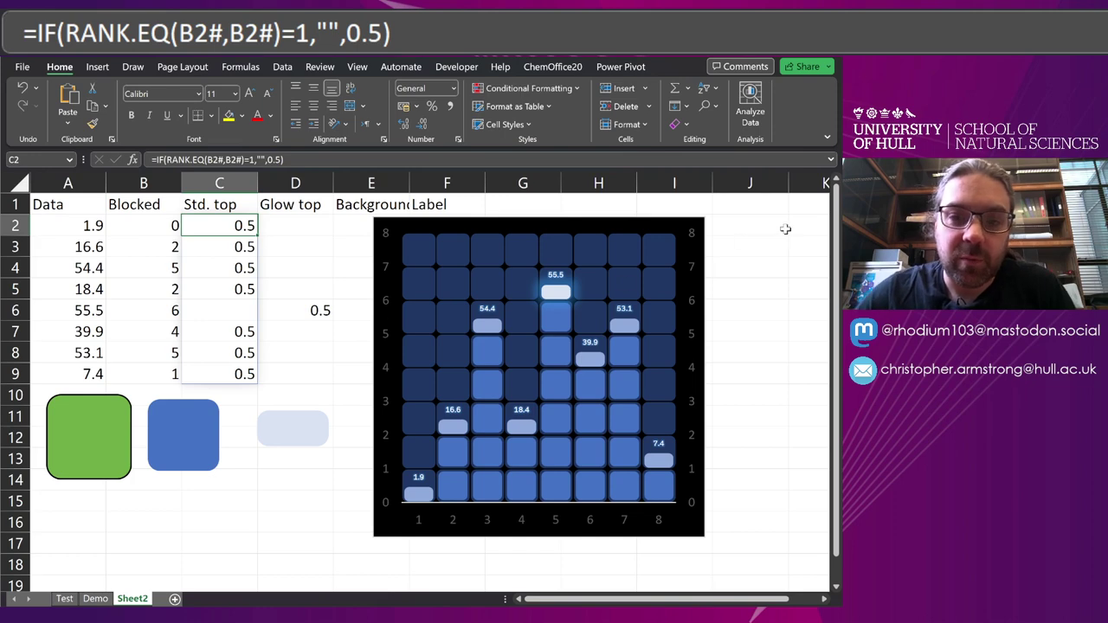
left_click_drag(703, 360, 782, 342)
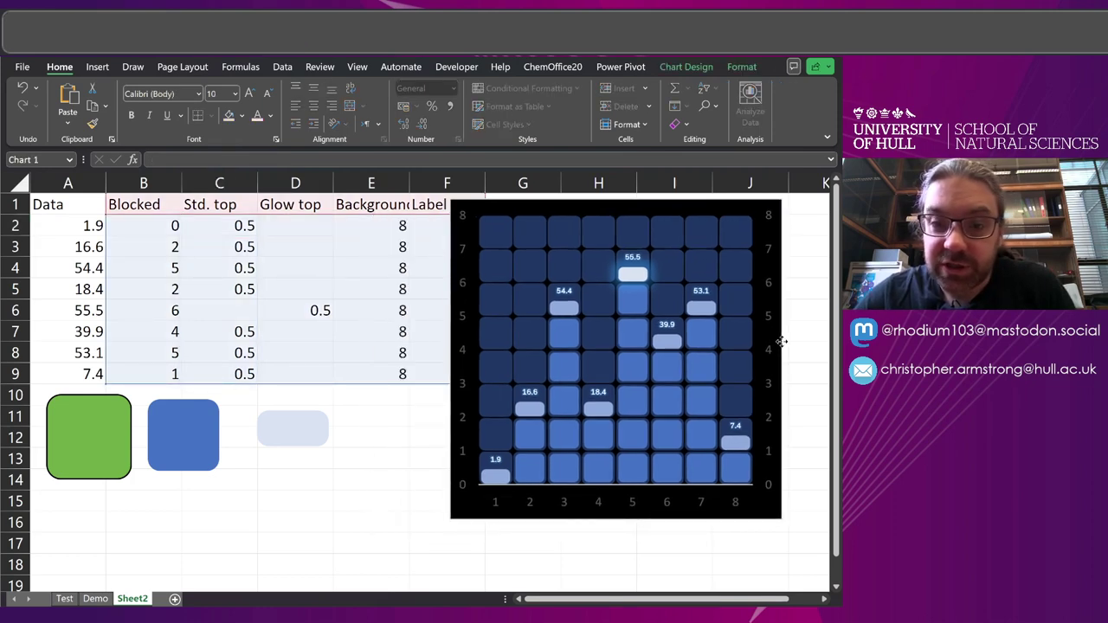
left_click(428, 415)
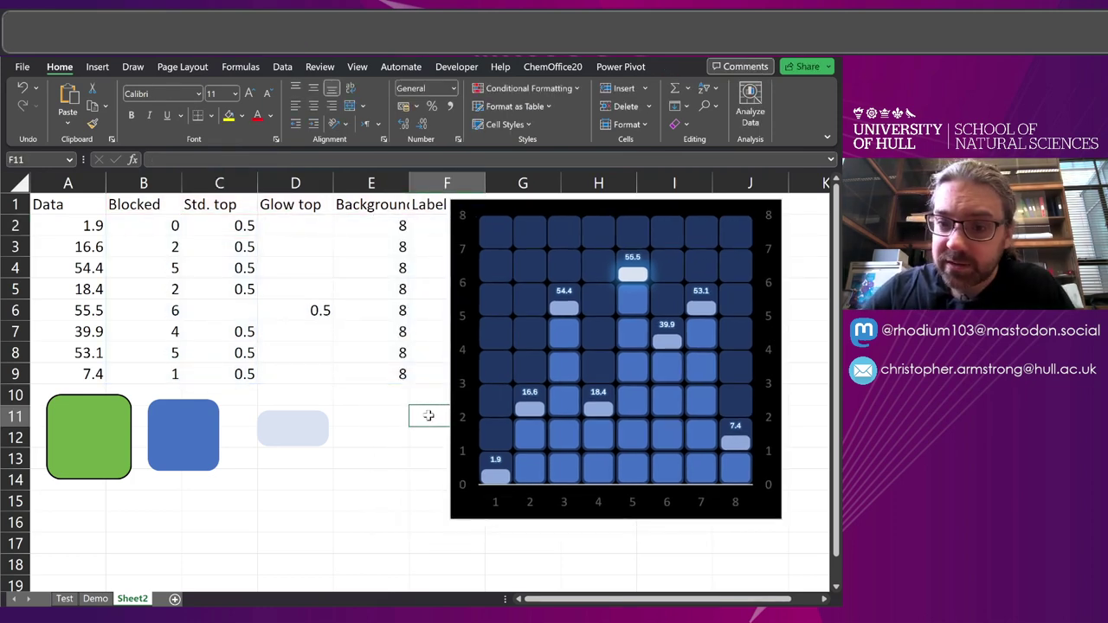